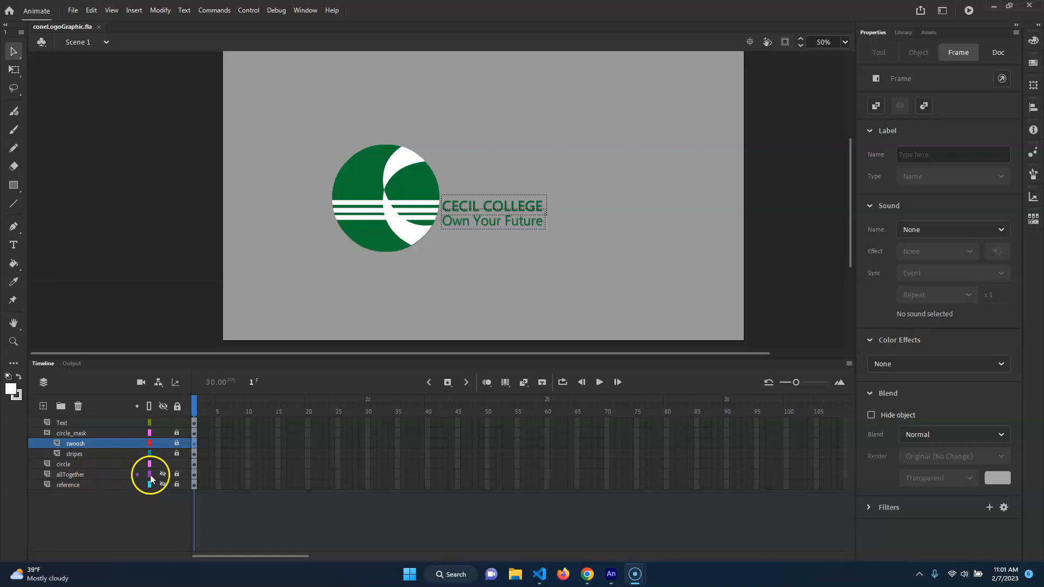
Examine which logo artwork belongs to the circle, circle_mask, swoosh and stripes layers.
click(161, 475)
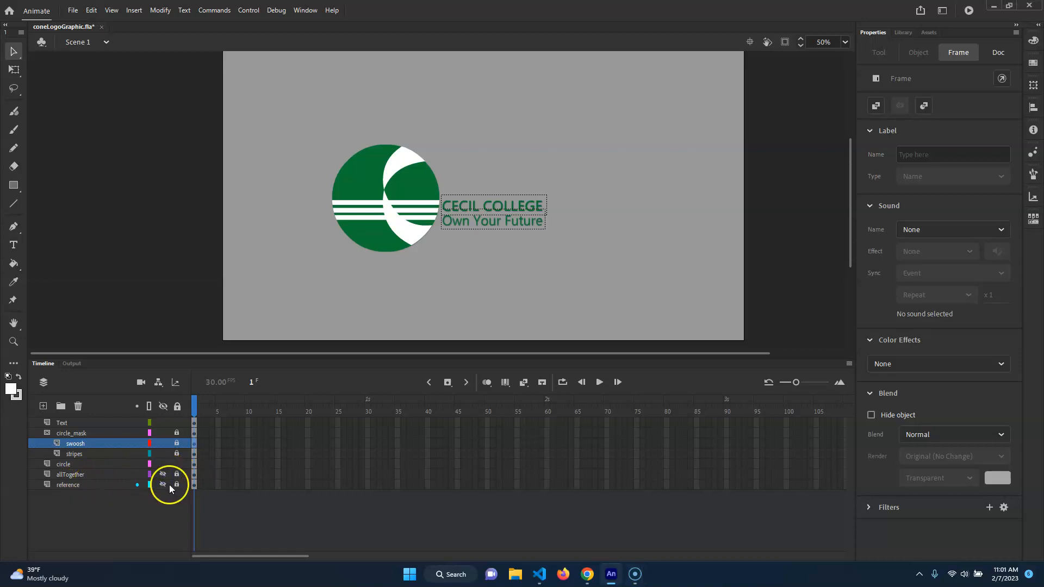
click(85, 465)
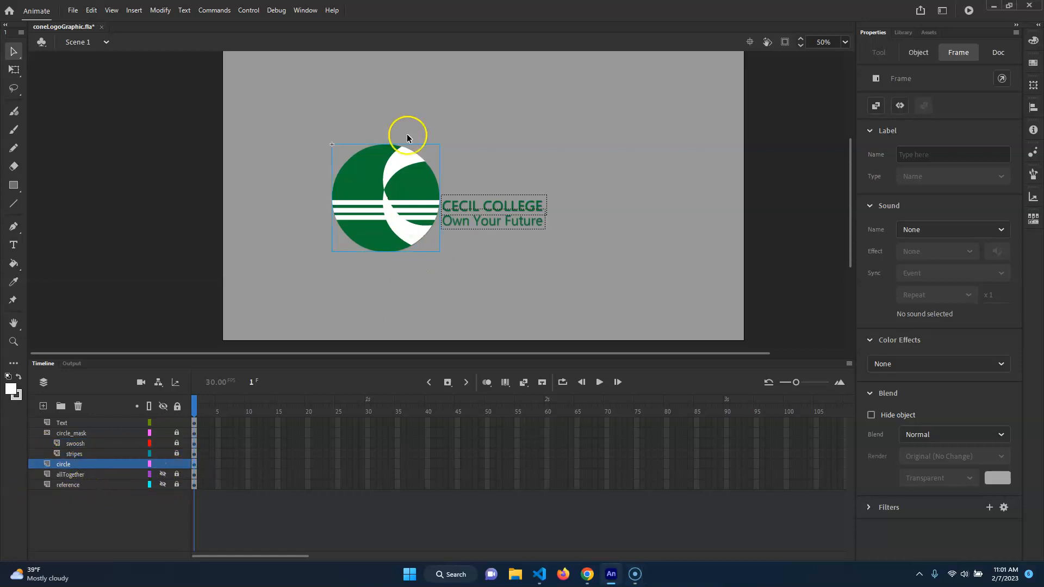
click(93, 432)
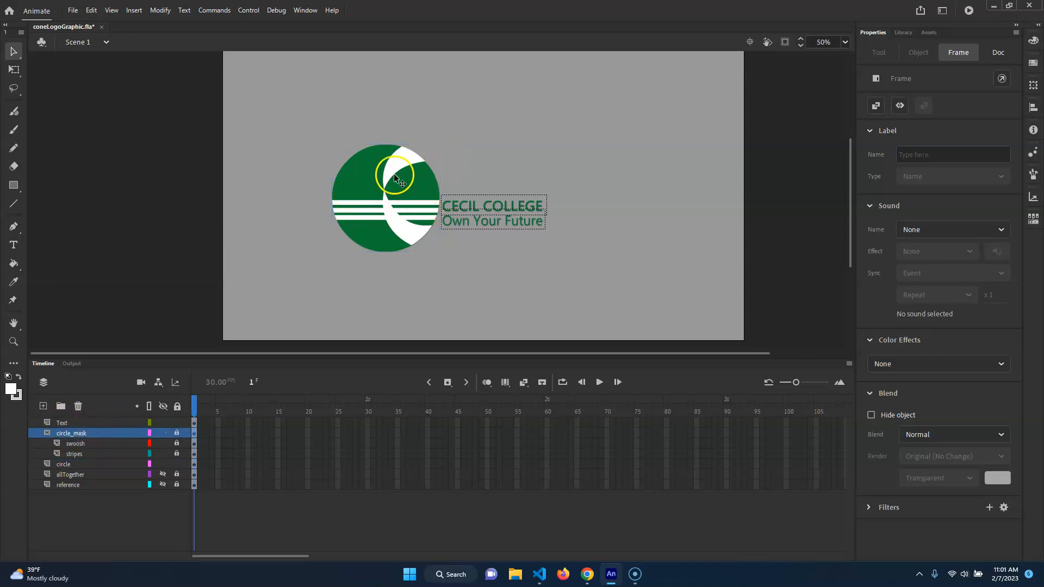
click(77, 442)
click(77, 453)
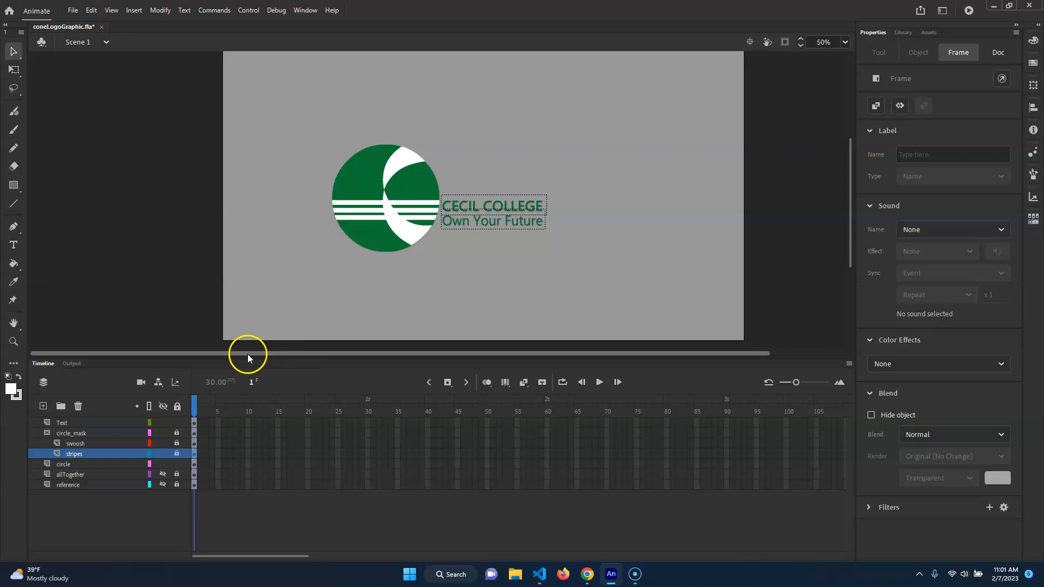
Hide and lock the Text layer.
click(101, 423)
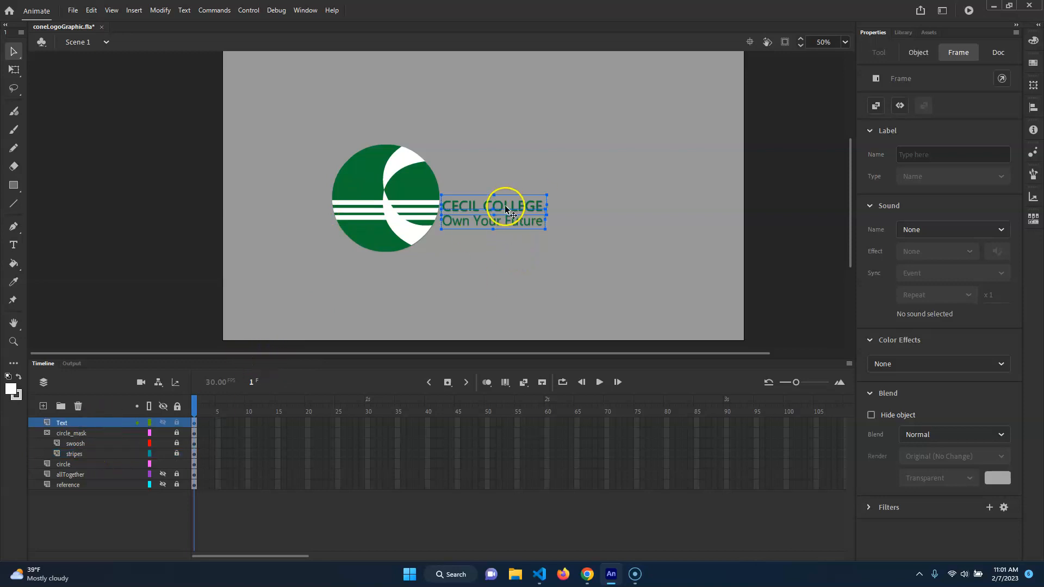
click(163, 422)
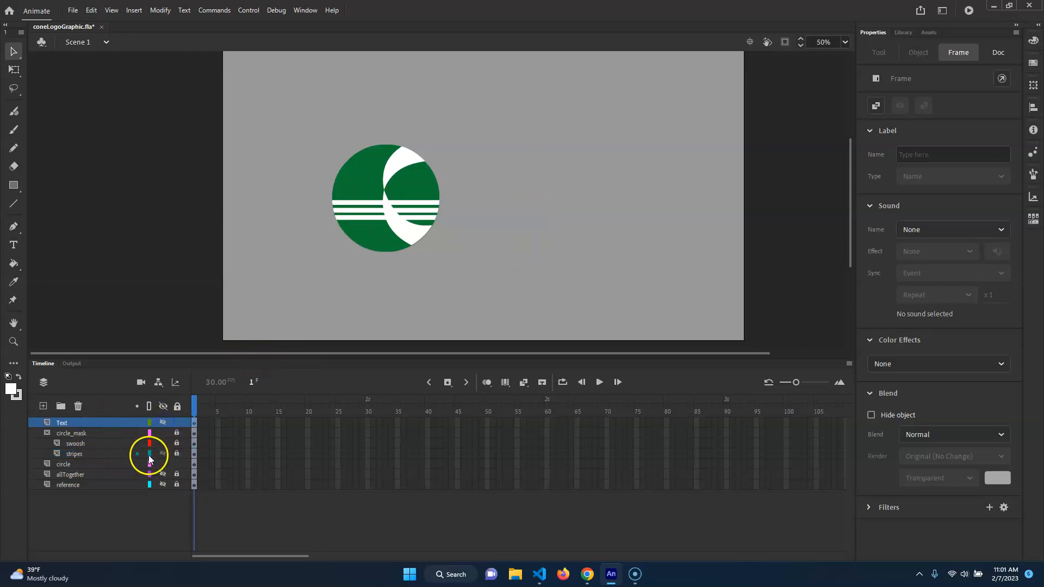
click(177, 422)
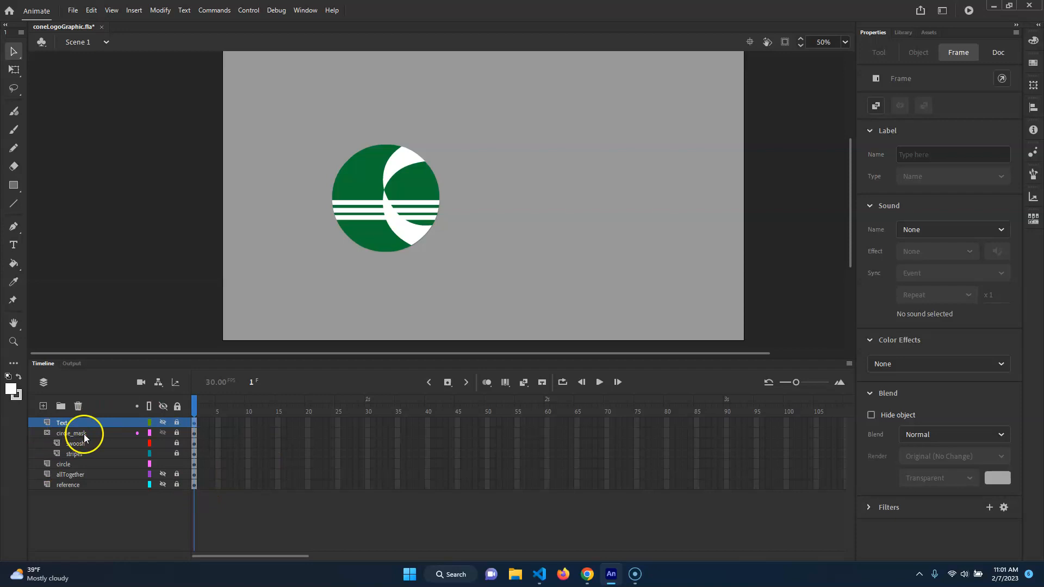
Unlock the swoosh and stripes layers, and hide the circle_mask layer while keeping it locked.
click(177, 445)
click(177, 444)
click(176, 433)
click(179, 452)
click(180, 443)
click(103, 432)
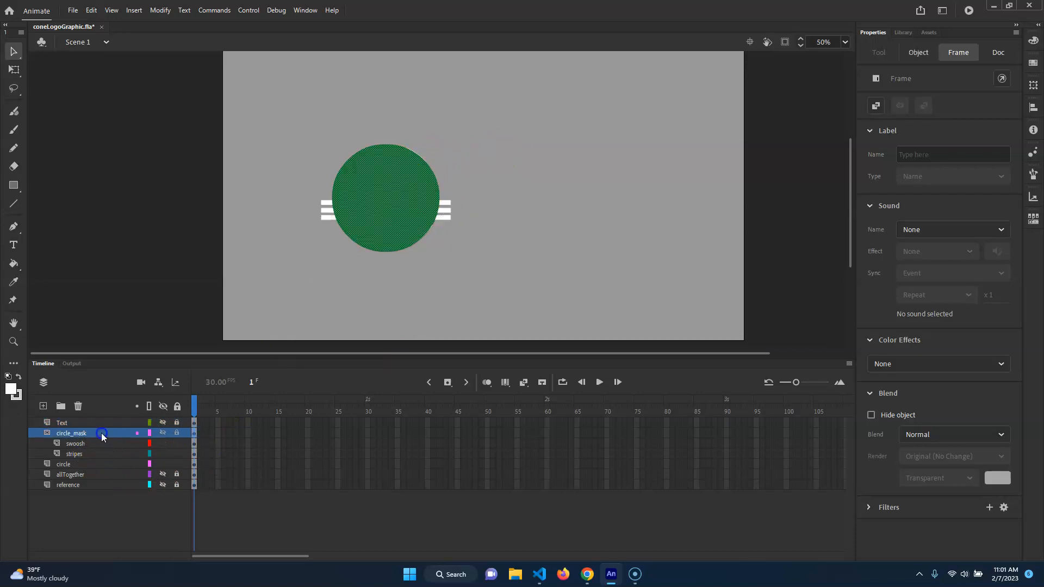
click(162, 433)
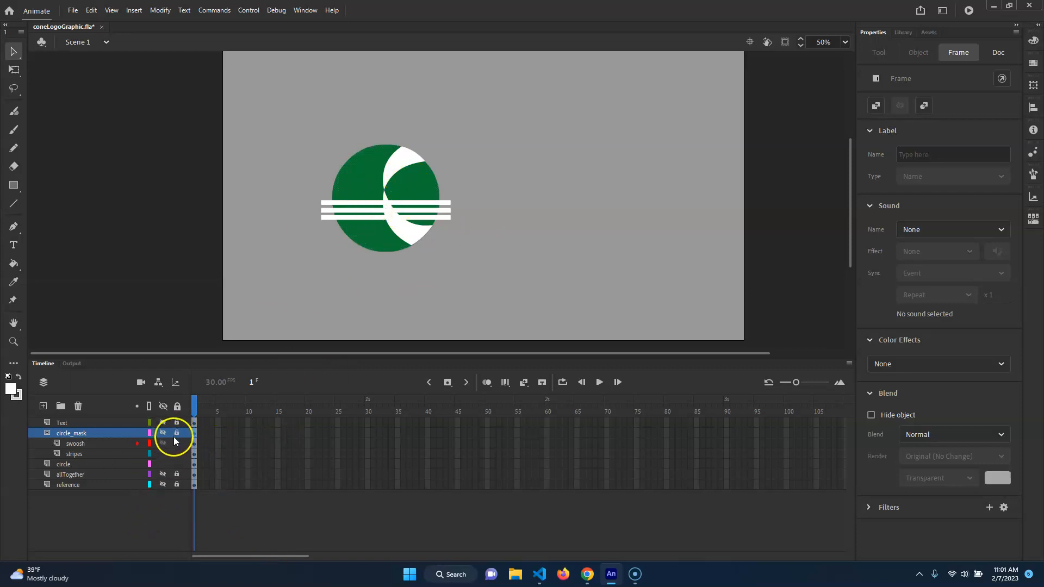
Hide and lock the stripes layer, with the swoosh layer selected as the one to work on.
click(86, 444)
click(87, 455)
click(89, 443)
click(83, 456)
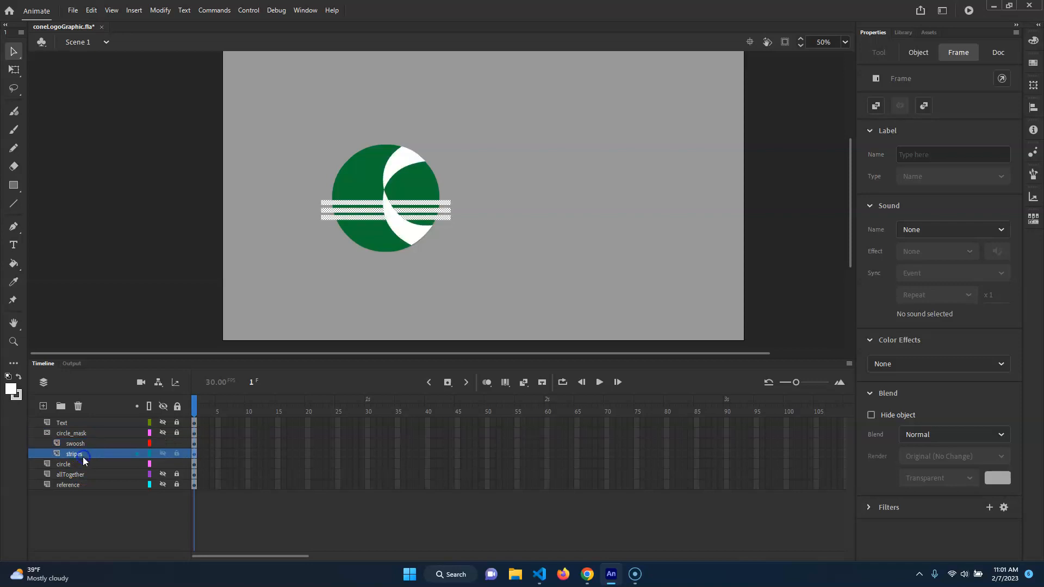
click(83, 444)
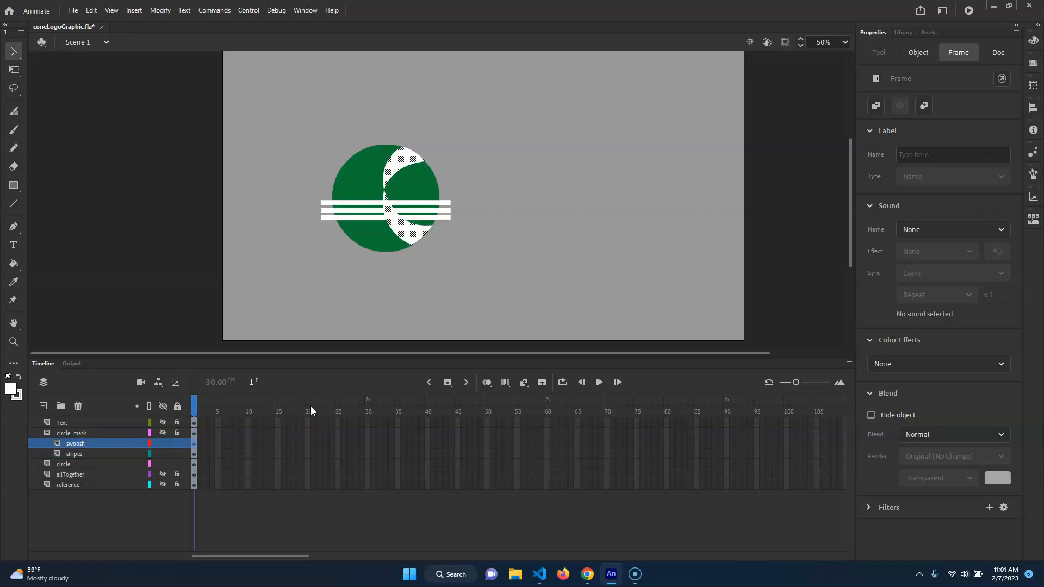
click(162, 453)
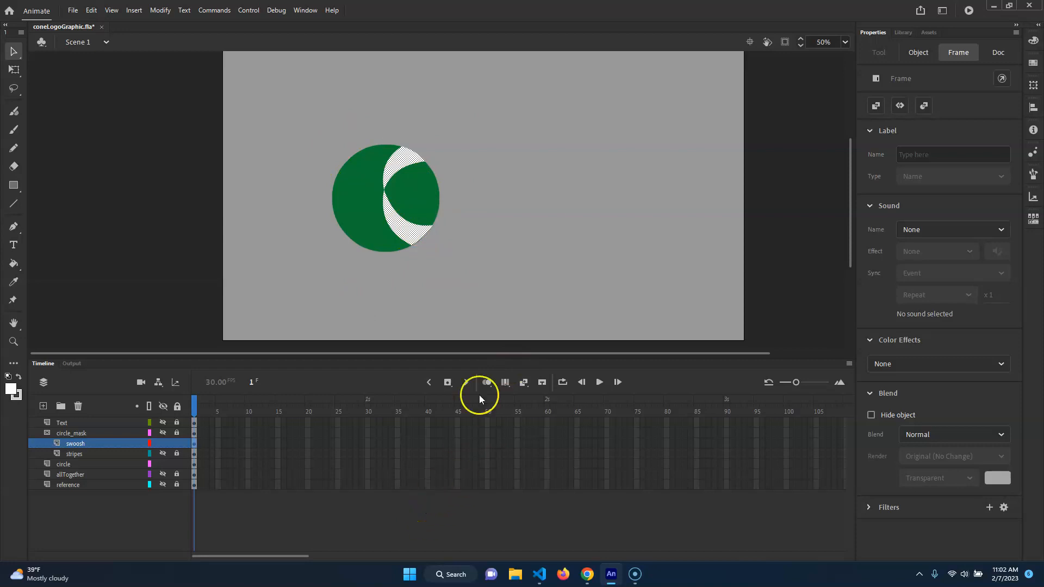
Set the document's frame rate to 24 FPS.
key(ctrl+equal)
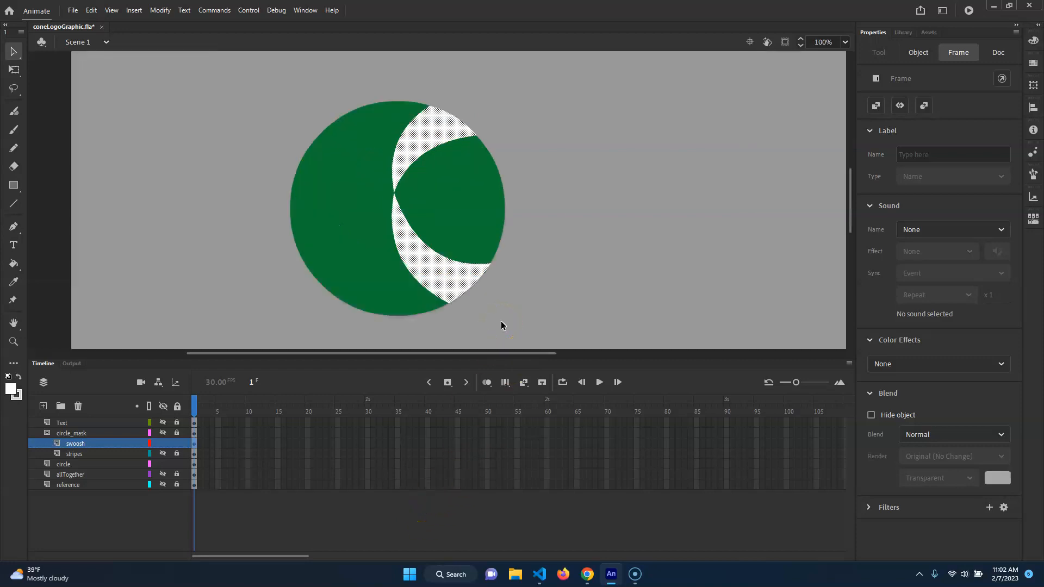
key(ctrl+equal)
key(ctrl+minus)
drag(528, 251, 566, 207)
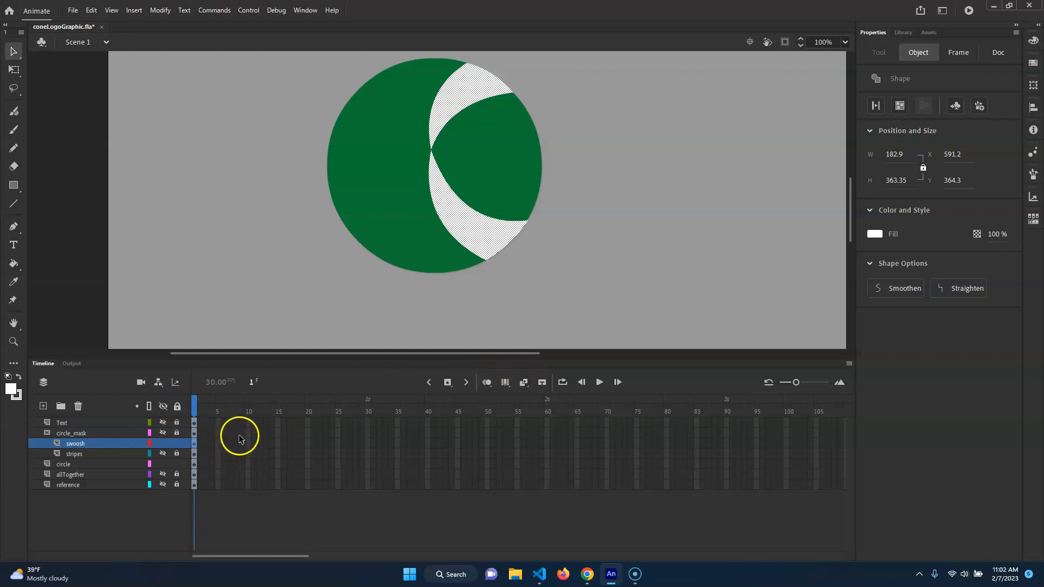
click(217, 444)
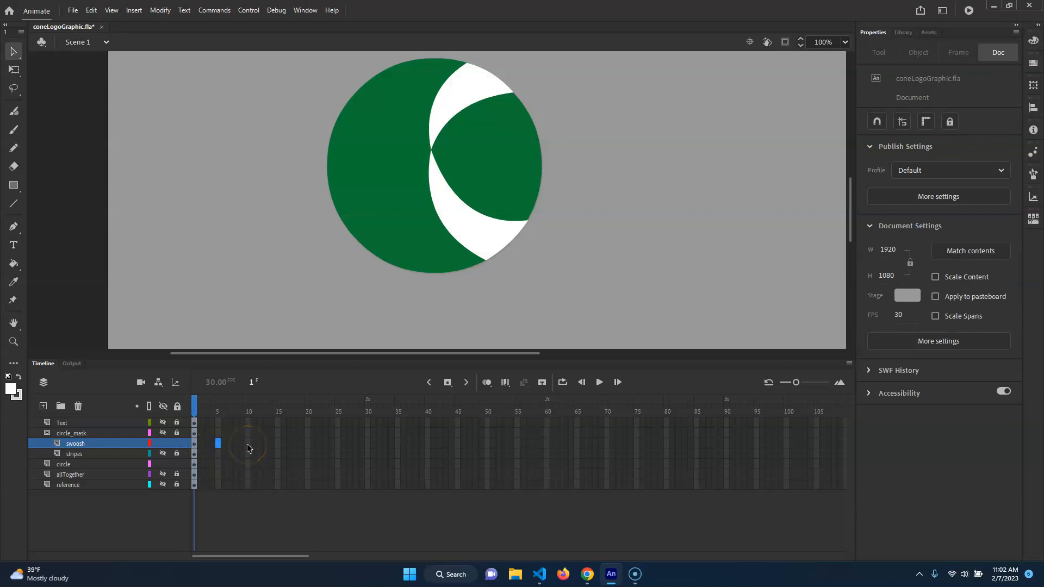
drag(247, 443, 274, 445)
click(899, 317)
text(24)
key(Return)
click(241, 138)
Convert frame 5 of the swoosh layer to a blank keyframe.
scroll(432, 113, up, 3)
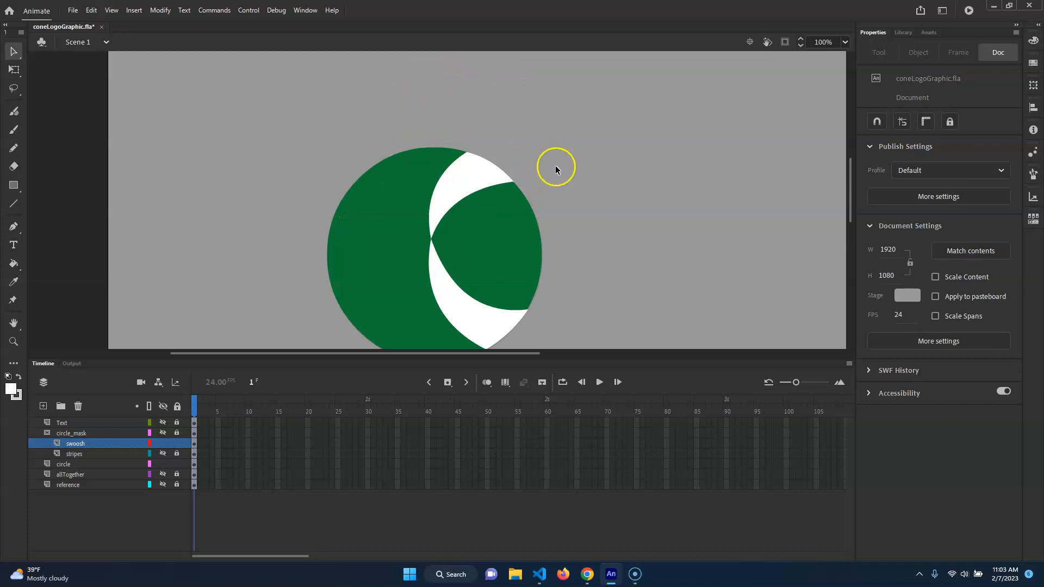
scroll(506, 255, down, 9)
scroll(523, 174, up, 6)
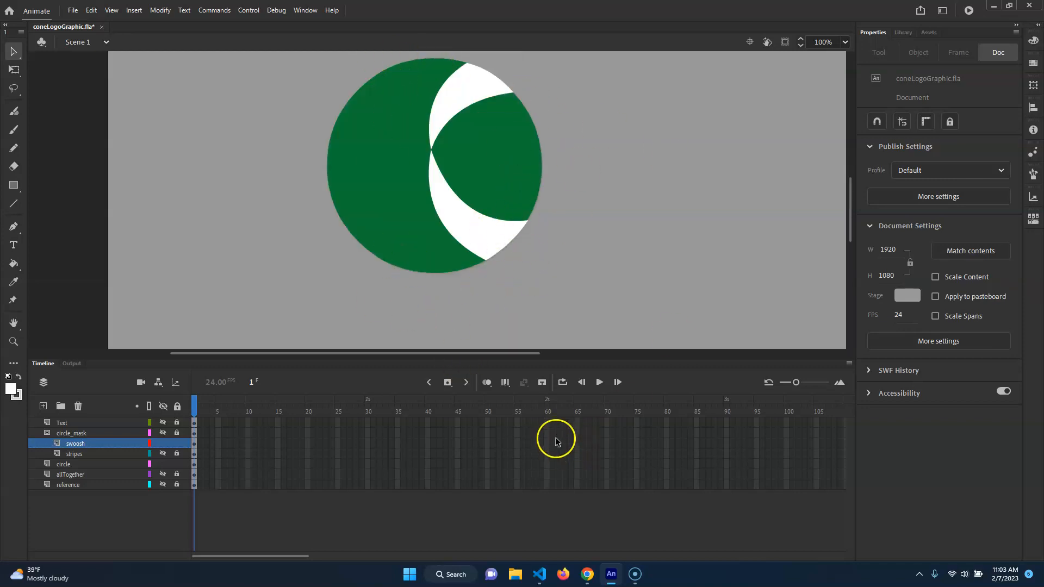
click(218, 443)
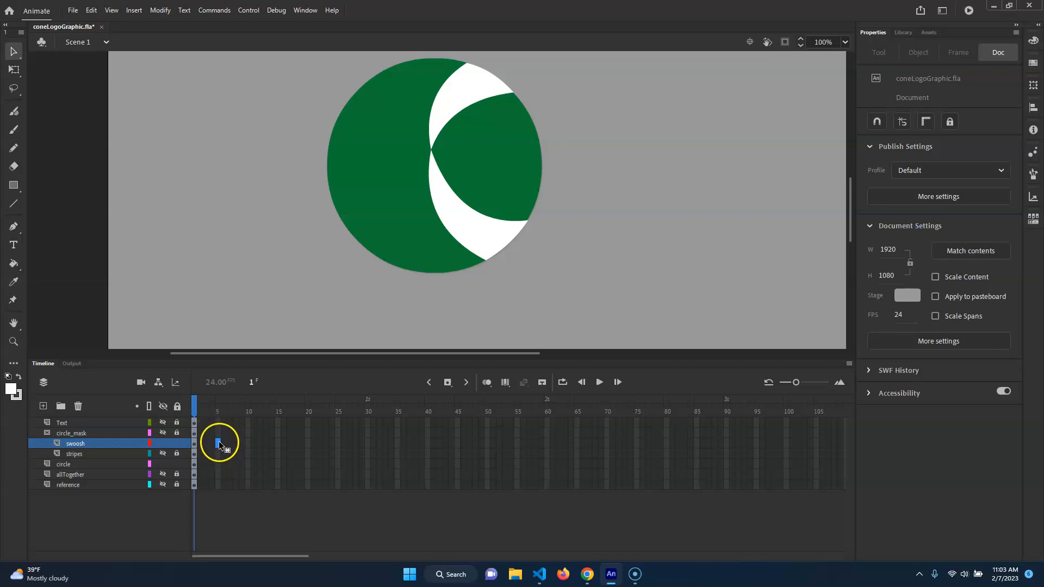
right_click(218, 444)
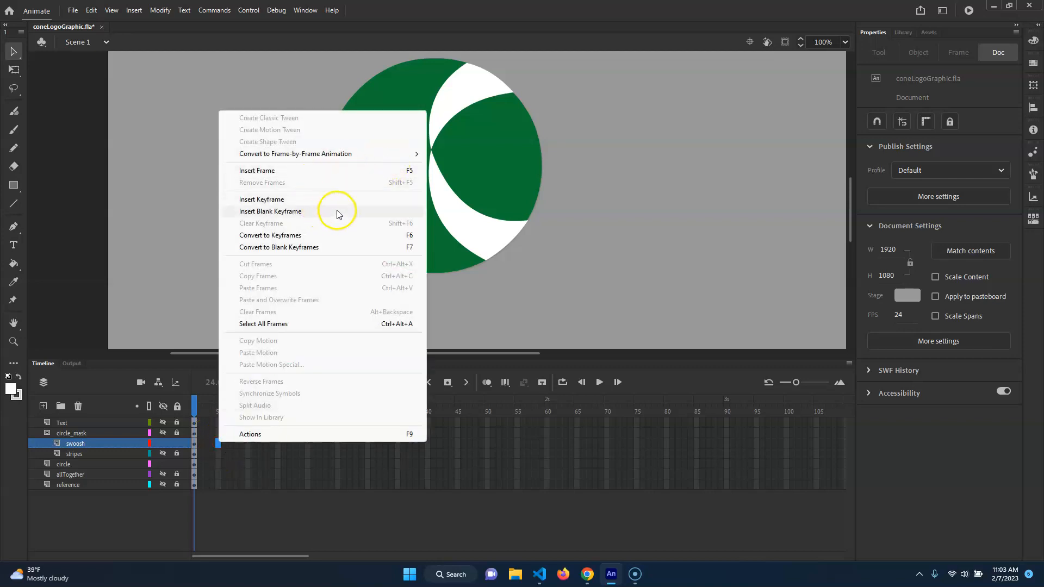
click(305, 249)
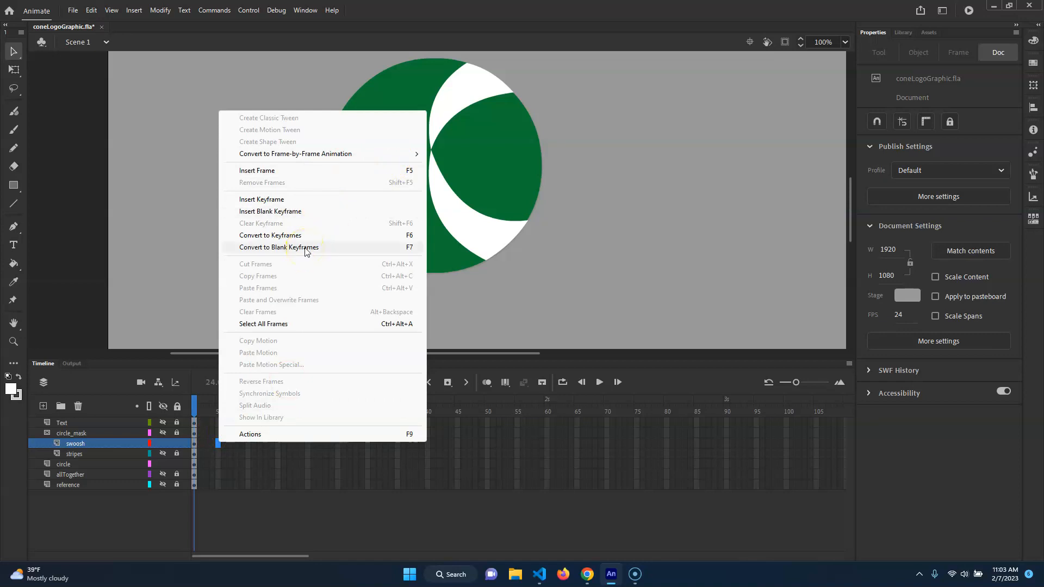
click(305, 249)
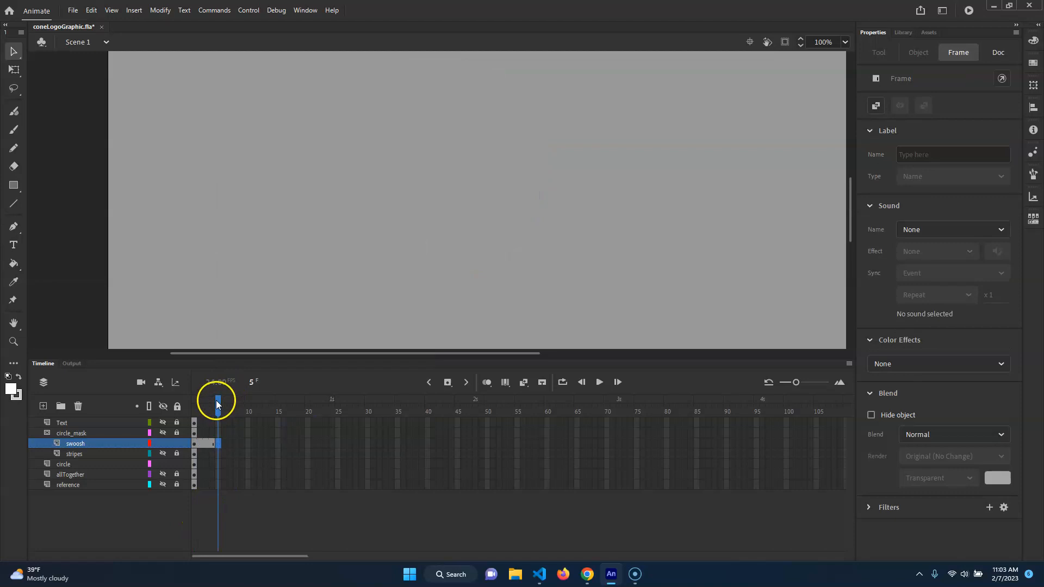
Turn on onion skinning so the original swoosh shows as a ghost at frame 5.
mouse_move(222, 405)
mouse_down()
mouse_move(211, 406)
mouse_move(227, 404)
mouse_up()
click(210, 442)
click(487, 382)
click(364, 317)
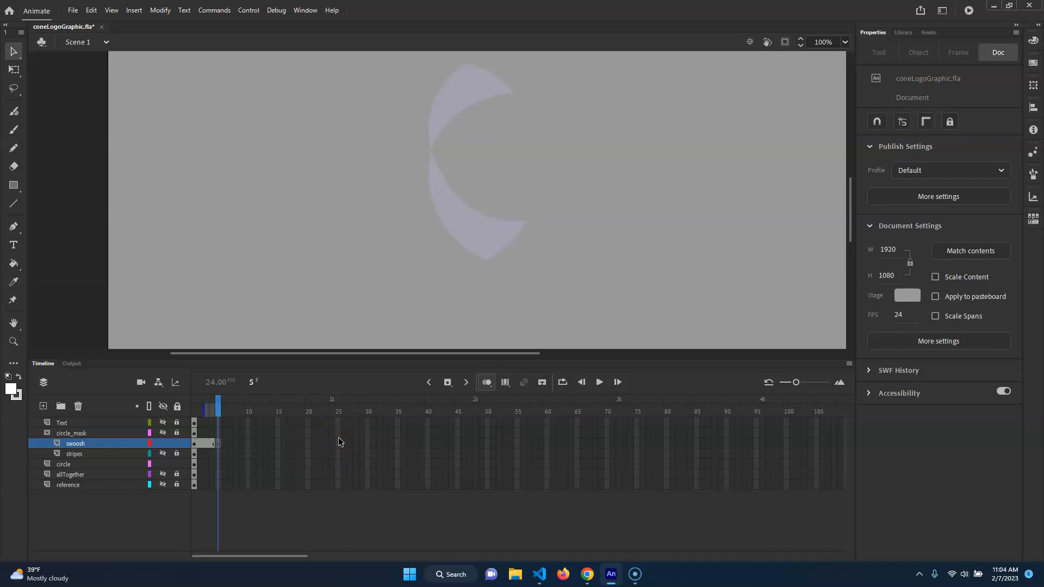
Extend the swoosh and circle layers to frame 25 and return the playhead to frame 5.
mouse_move(339, 441)
mouse_down()
mouse_move(341, 463)
mouse_move(337, 447)
mouse_up()
key(F5)
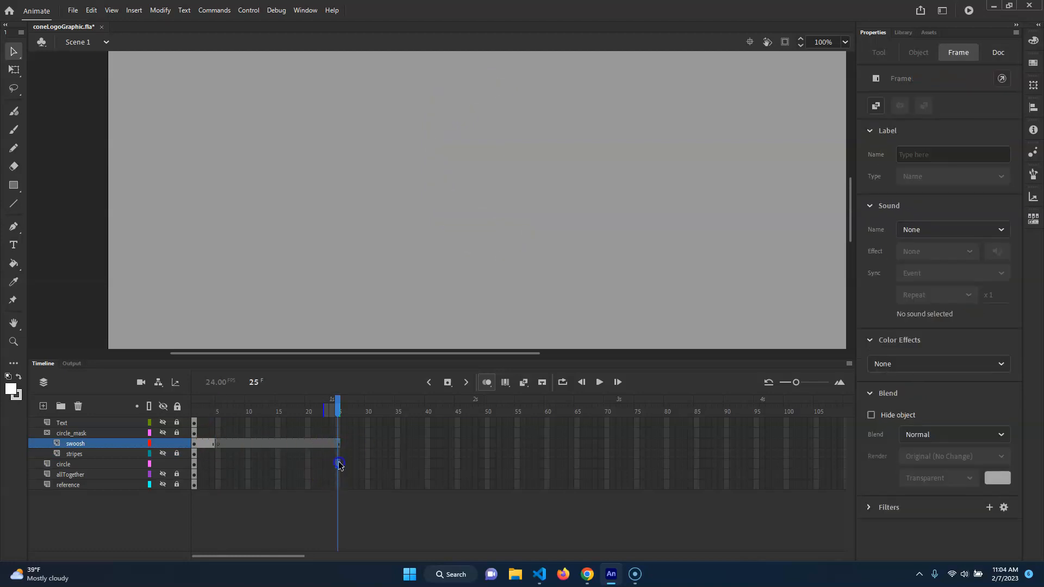
click(338, 463)
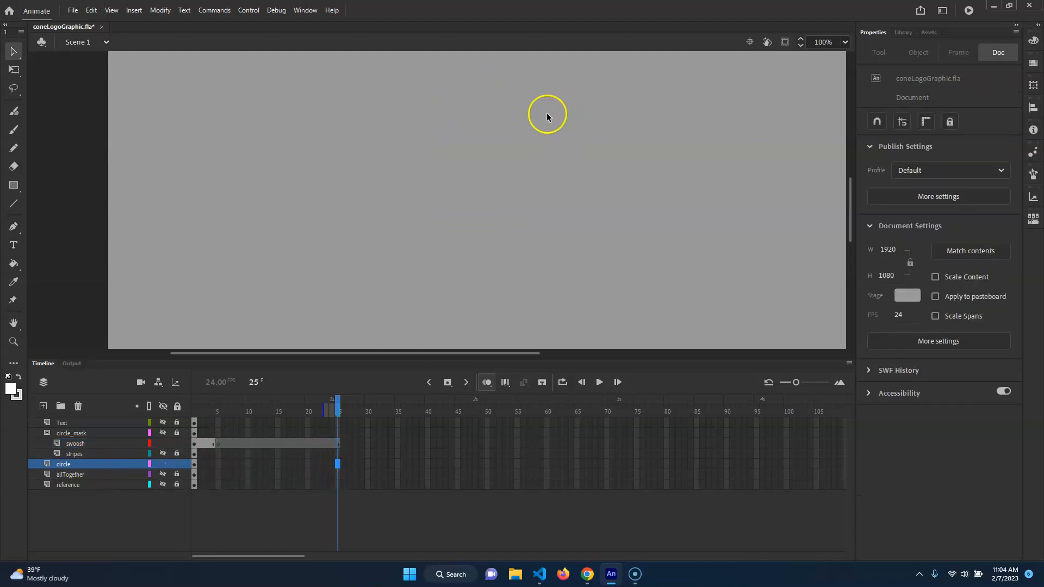
right_click(337, 465)
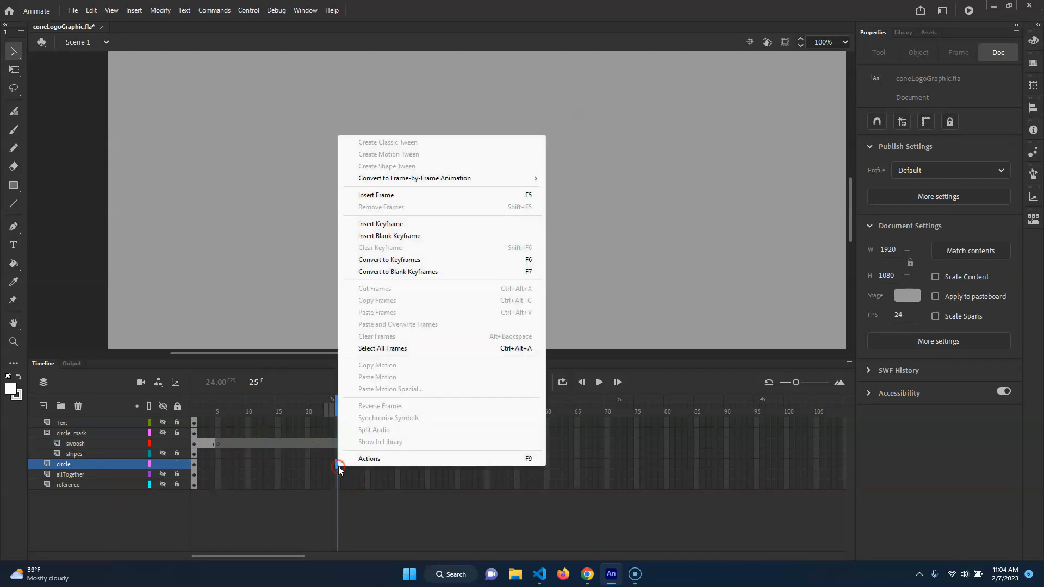
click(463, 196)
drag(338, 402, 218, 395)
click(514, 270)
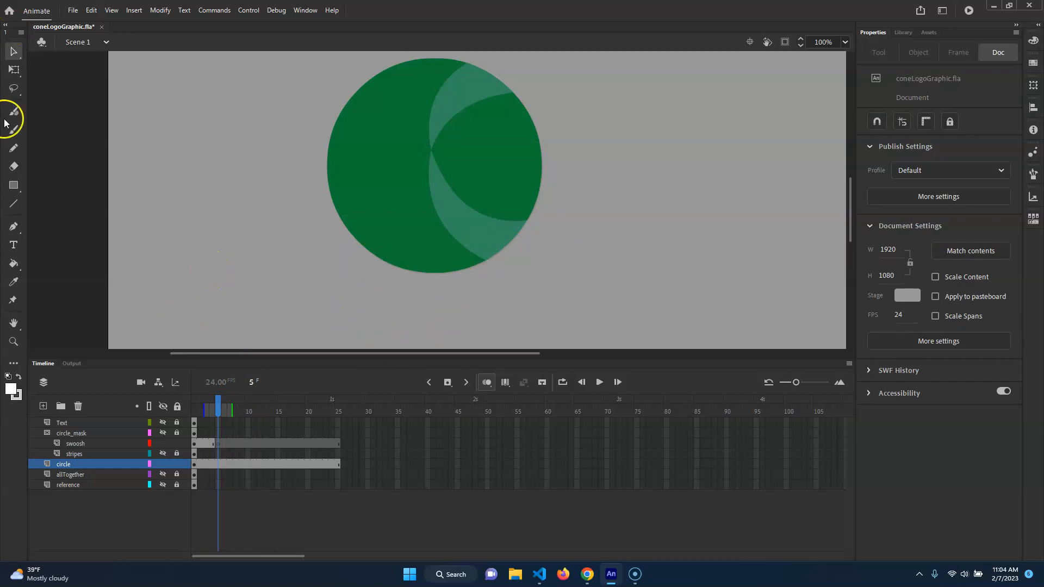
Draw a tall white rectangle without stroke in frame 5 of the swoosh layer, overlapping the ghosted swoosh's lower tip.
click(13, 185)
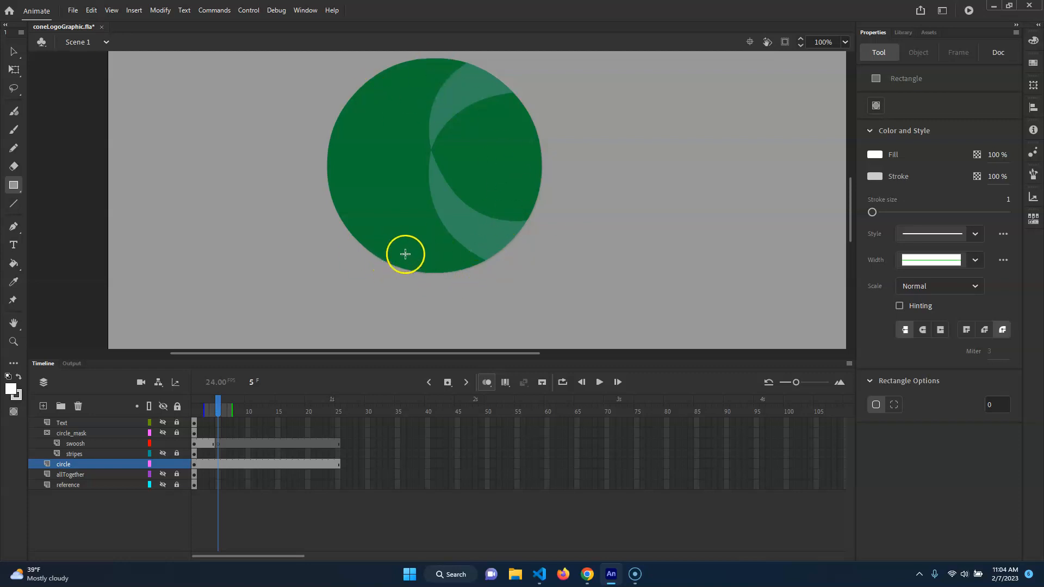
click(874, 176)
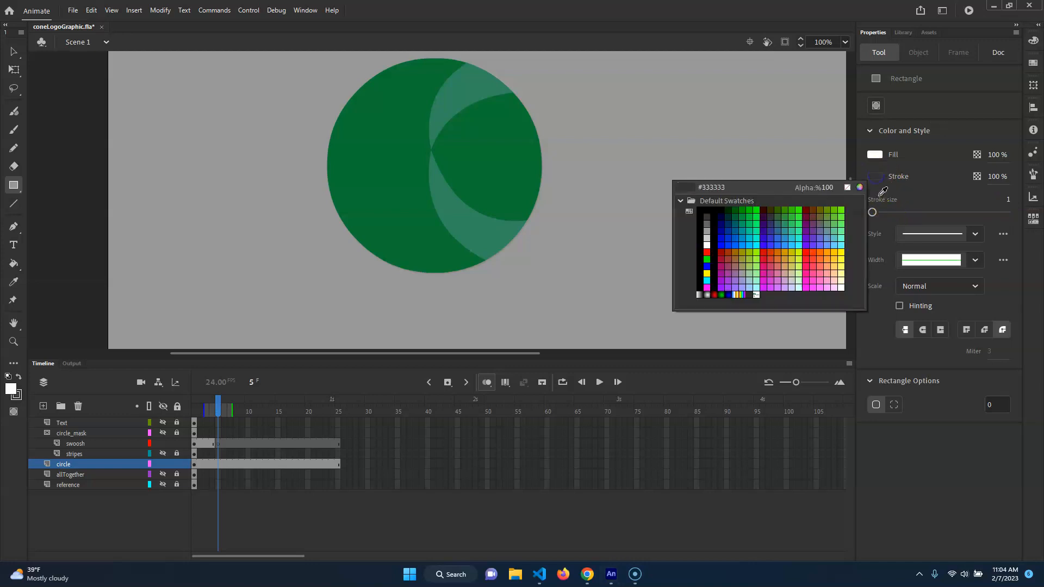
click(847, 187)
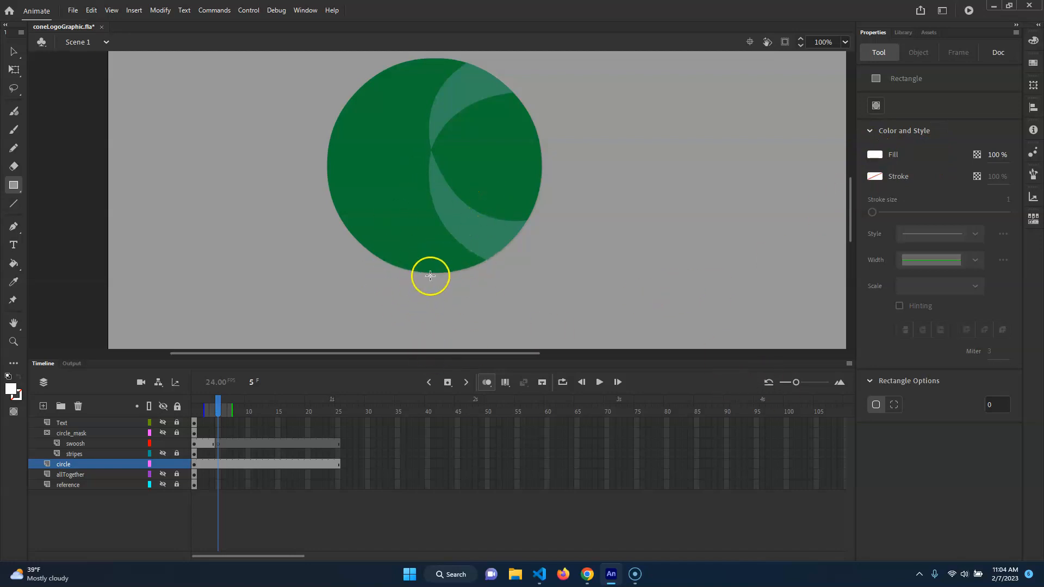
mouse_move(472, 264)
mouse_down()
mouse_move(496, 283)
mouse_move(480, 314)
mouse_up()
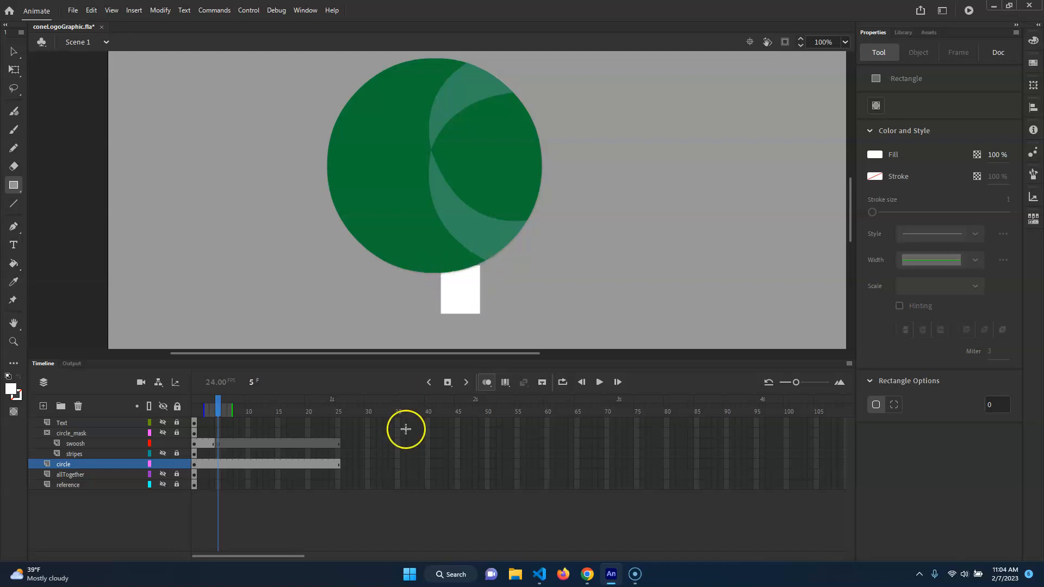
key(ctrl+z)
click(92, 443)
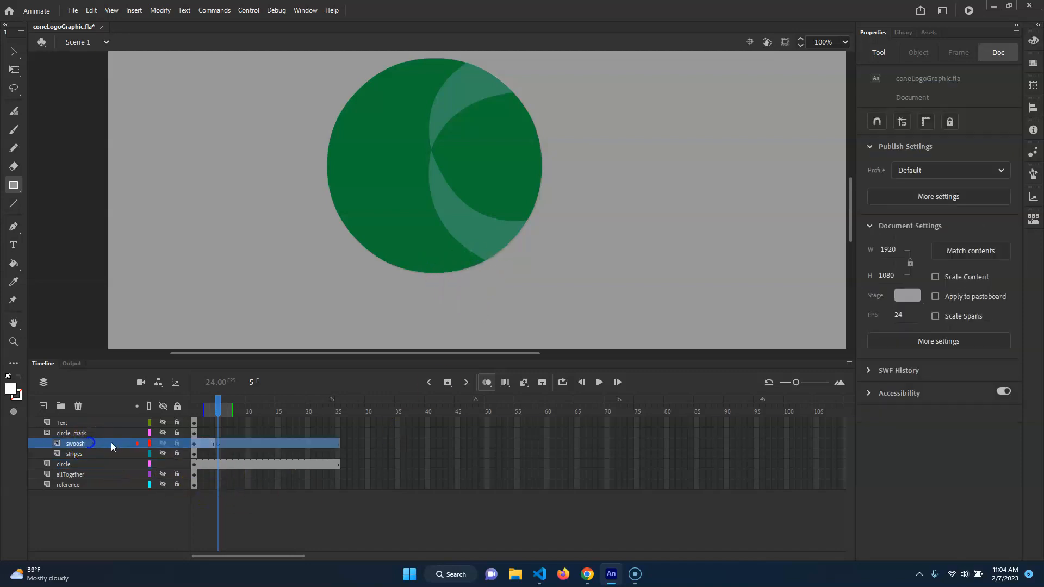
click(221, 442)
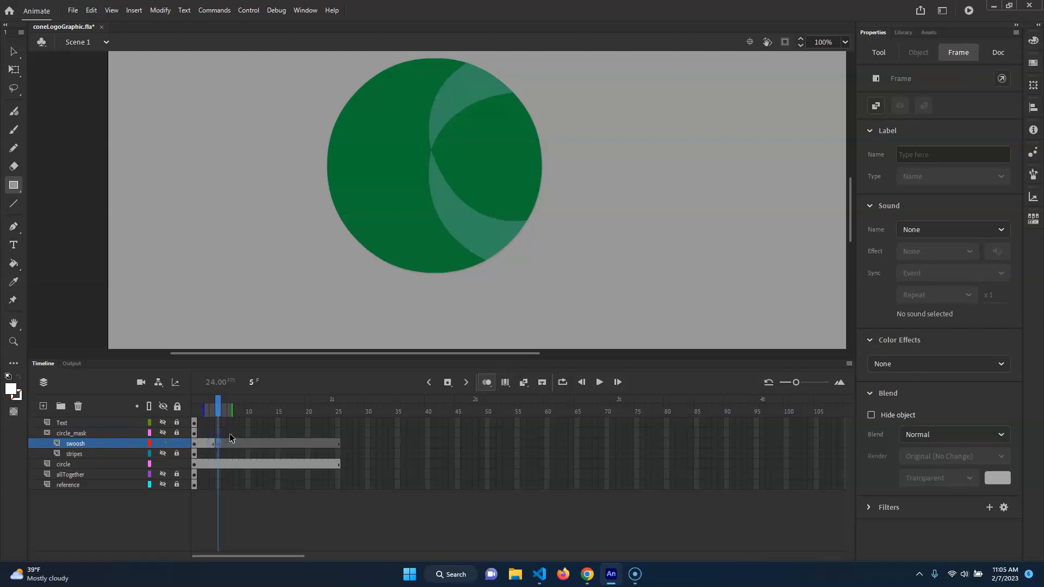
drag(445, 237, 487, 329)
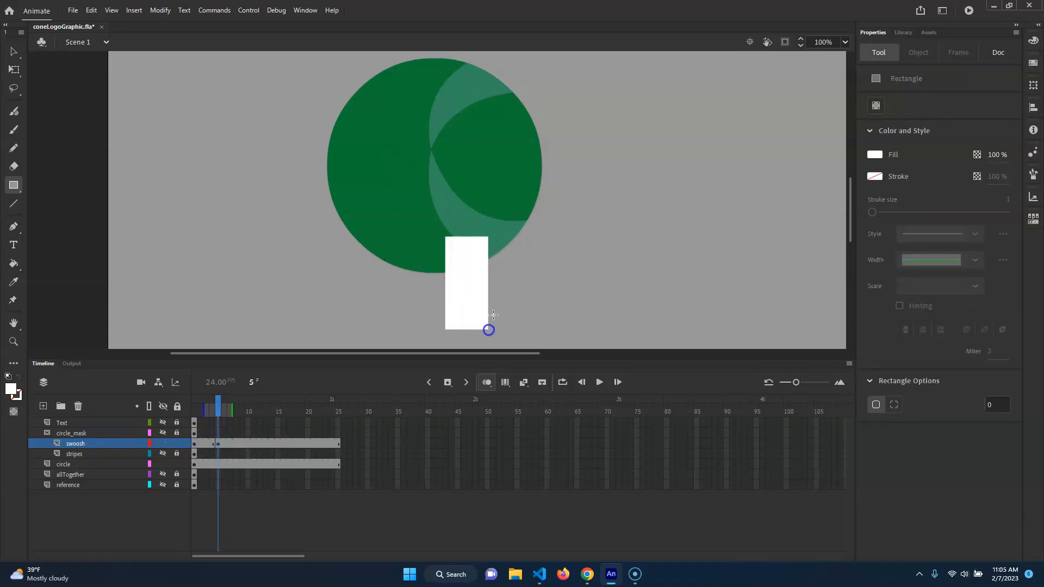
Reshape the white rectangle into a curved, tapering ribbon piece that continues the ghosted swoosh's lower tip and sweeps below the circle.
key(v)
drag(488, 236, 507, 258)
drag(445, 237, 471, 245)
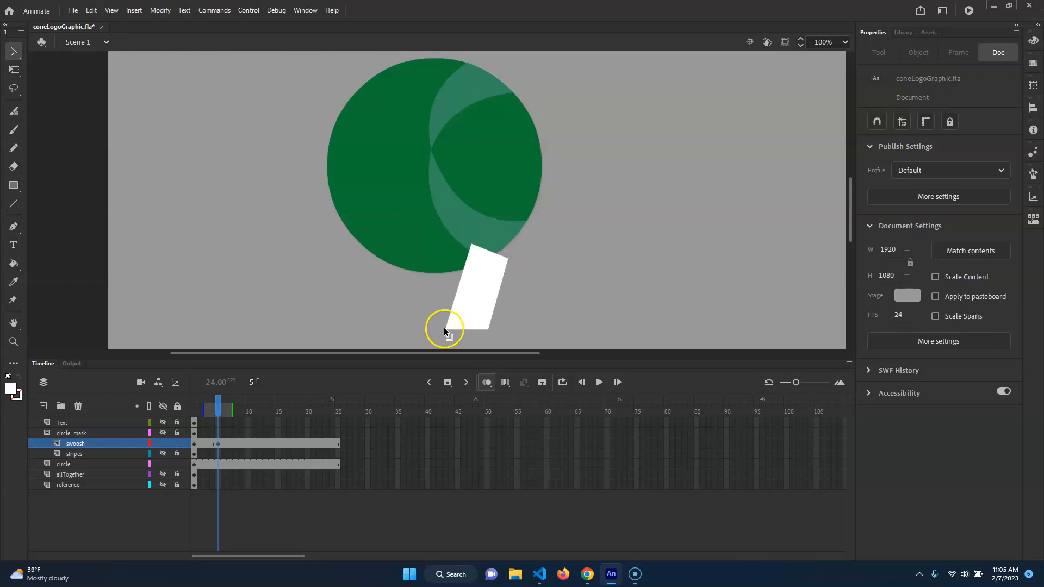
drag(445, 329, 427, 299)
drag(487, 329, 459, 285)
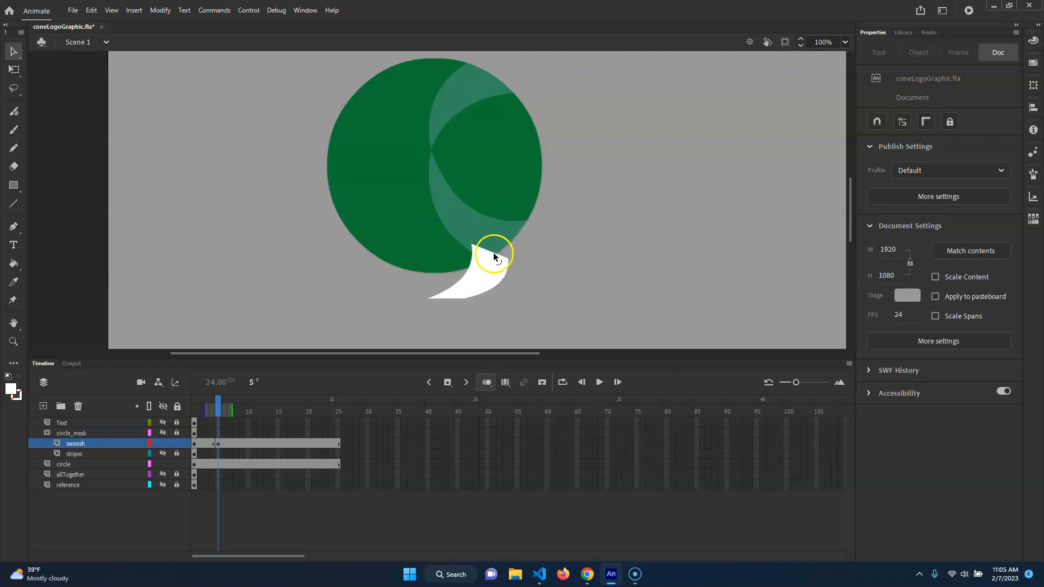
drag(493, 252, 501, 243)
mouse_move(494, 265)
mouse_down()
mouse_move(499, 237)
mouse_move(495, 258)
mouse_up()
drag(463, 299, 450, 301)
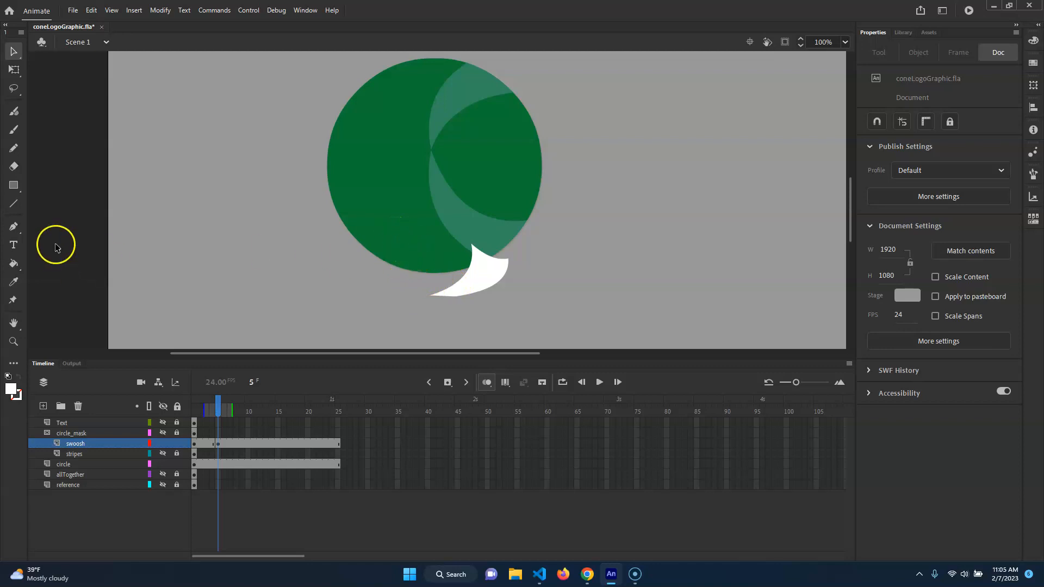
Draw three light gray lines from the white ribbon's tapered end up to the circle's lower edge, enclosing a slanted strip.
click(12, 206)
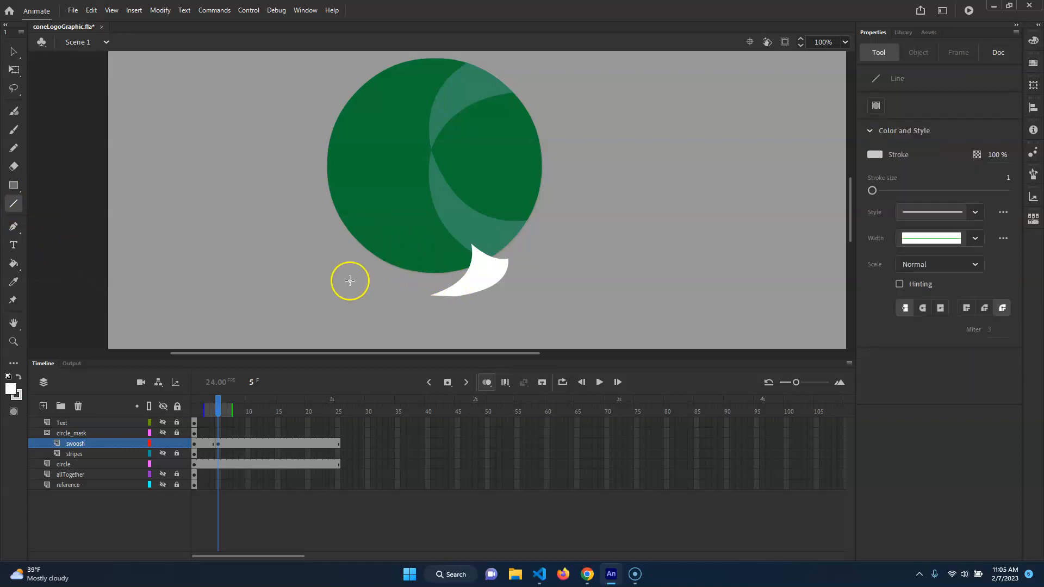
click(875, 154)
click(706, 217)
key(ctrl+=)
scroll(513, 122, down, 3)
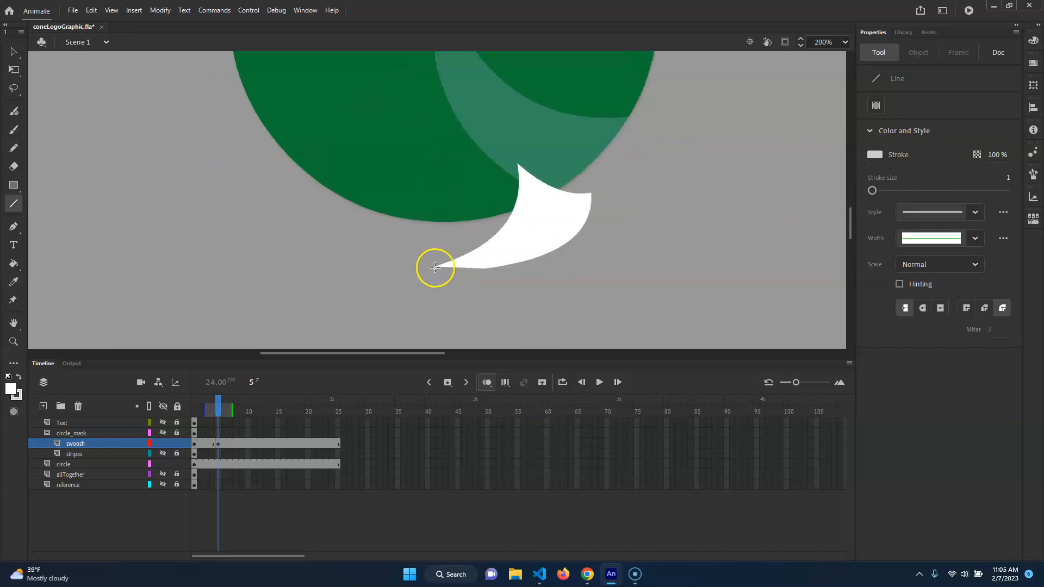
drag(435, 267, 339, 190)
drag(472, 251, 390, 190)
drag(318, 193, 453, 193)
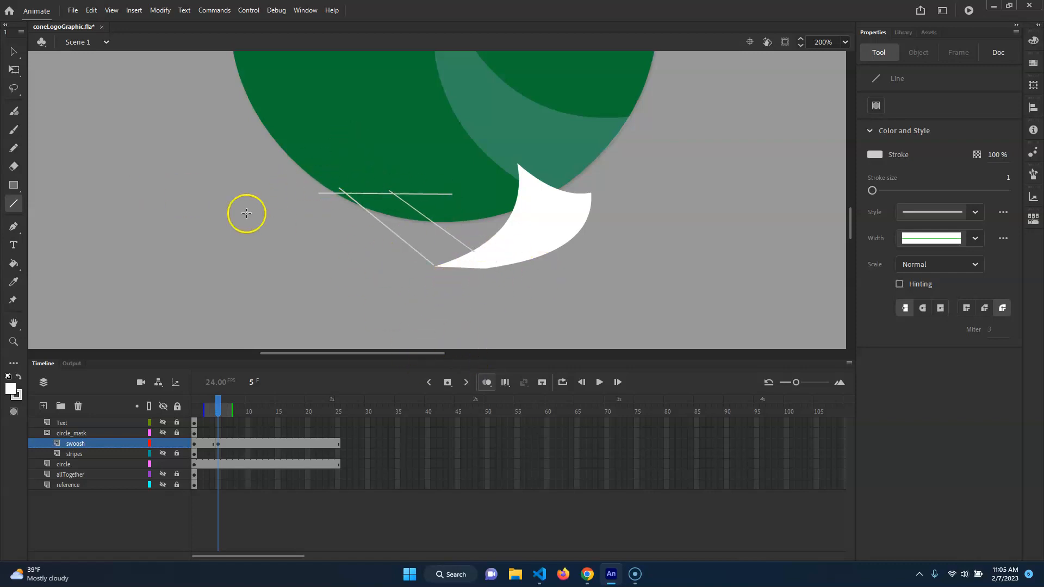
Fill the strip enclosed by the lines with light gray, using the Paint Bucket with gap closing enabled.
key(k)
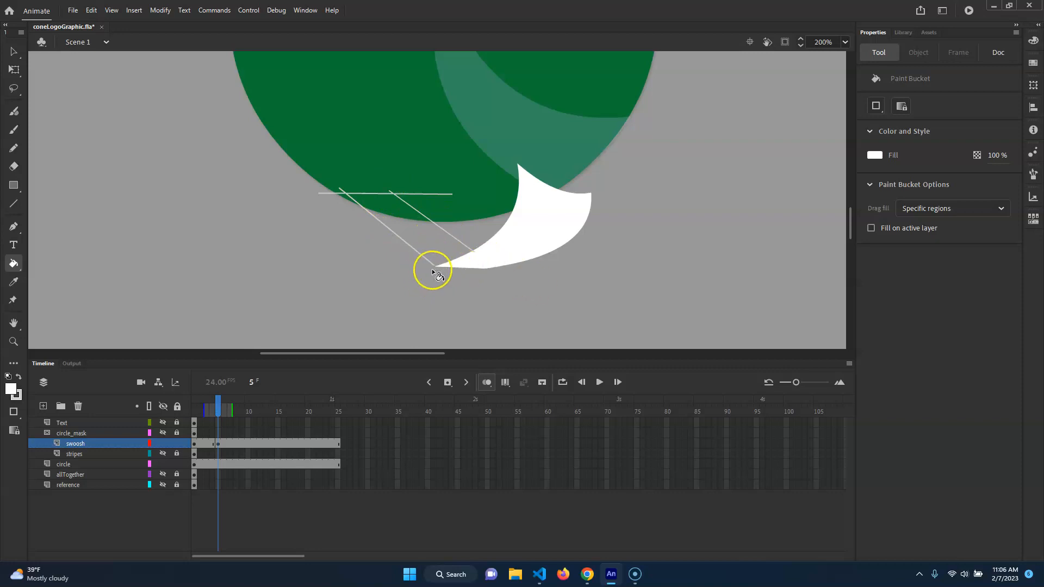
click(16, 413)
click(65, 426)
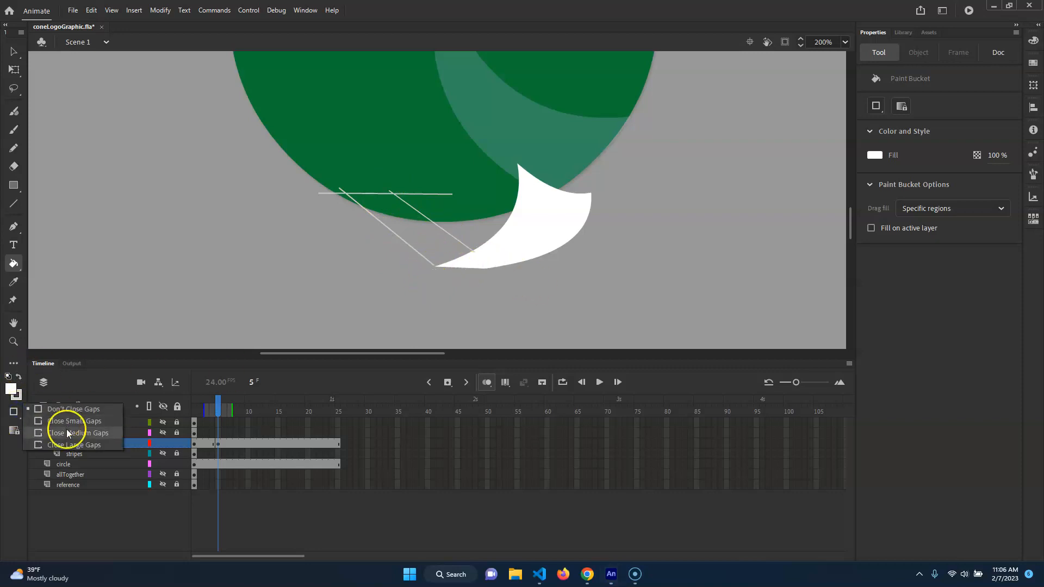
click(427, 262)
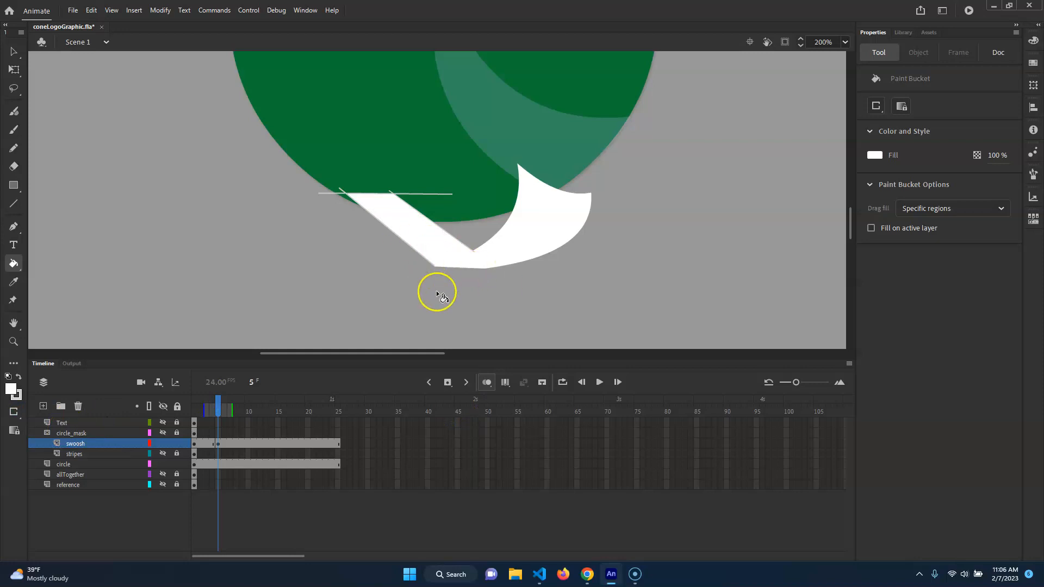
key(ctrl+z)
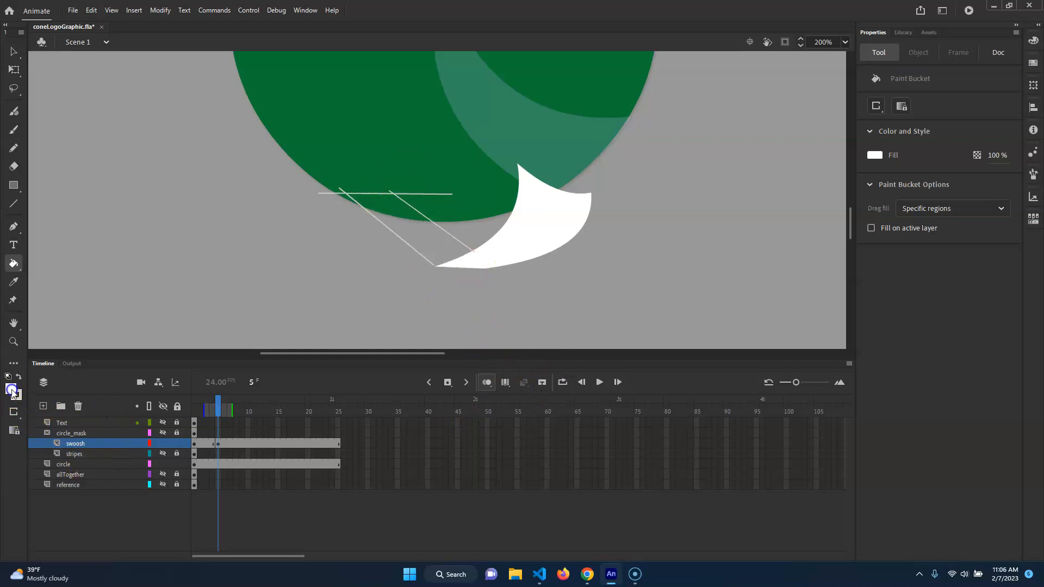
click(11, 389)
click(60, 458)
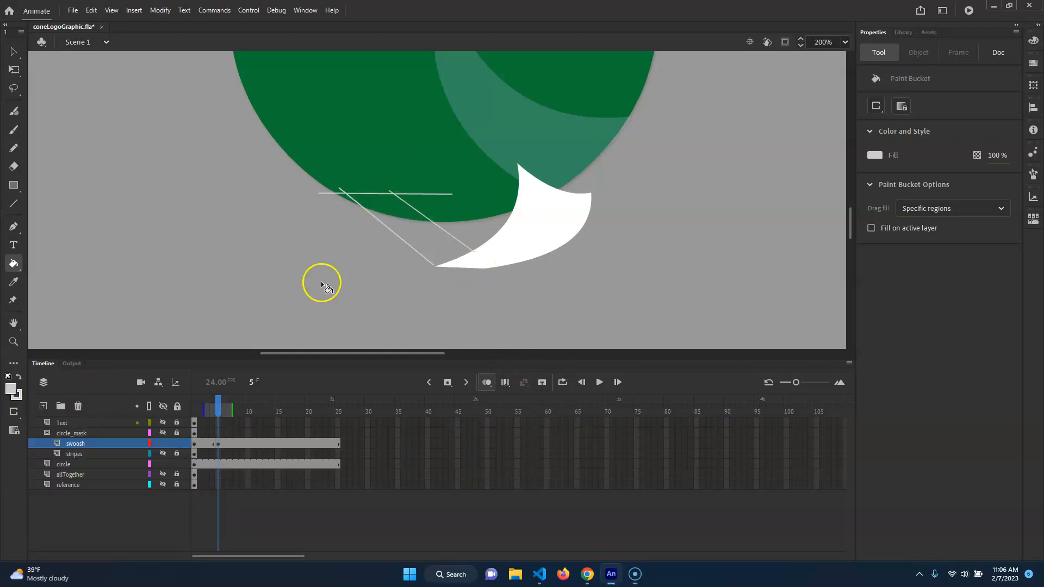
click(426, 233)
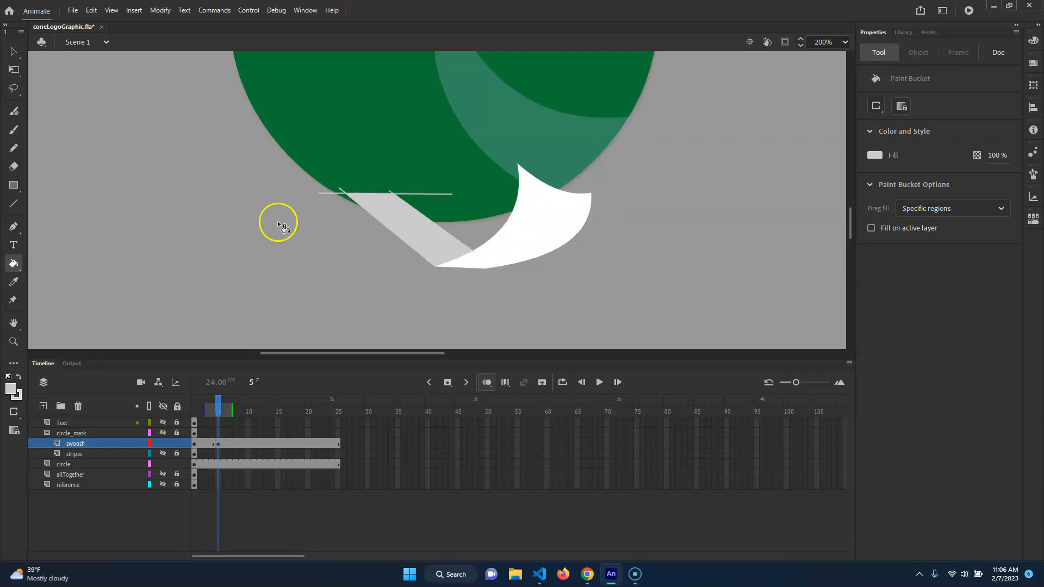
Delete the outline strokes around the light gray strip, leaving only its fill.
key(v)
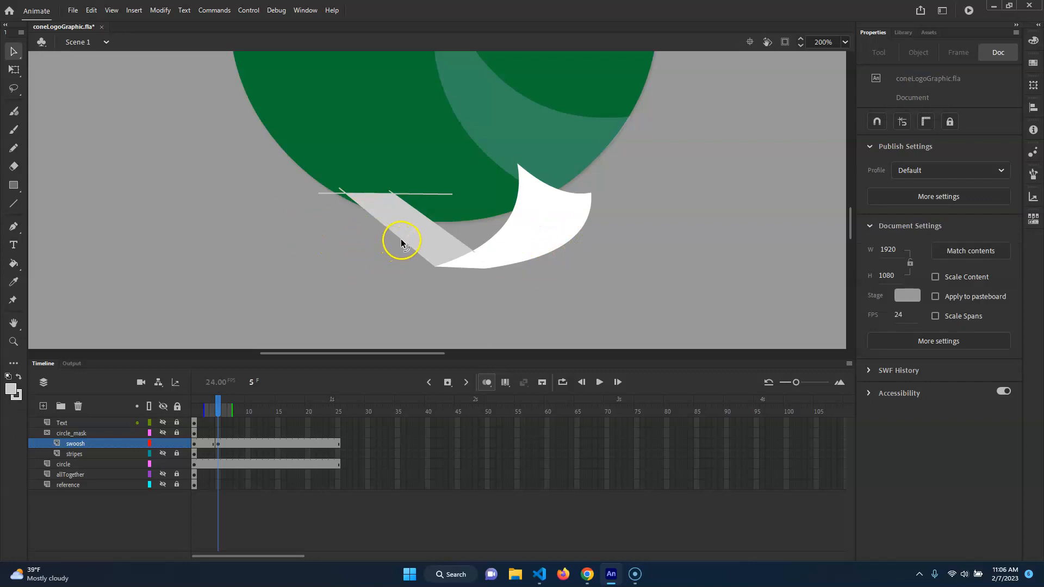
double_click(400, 239)
key(Delete)
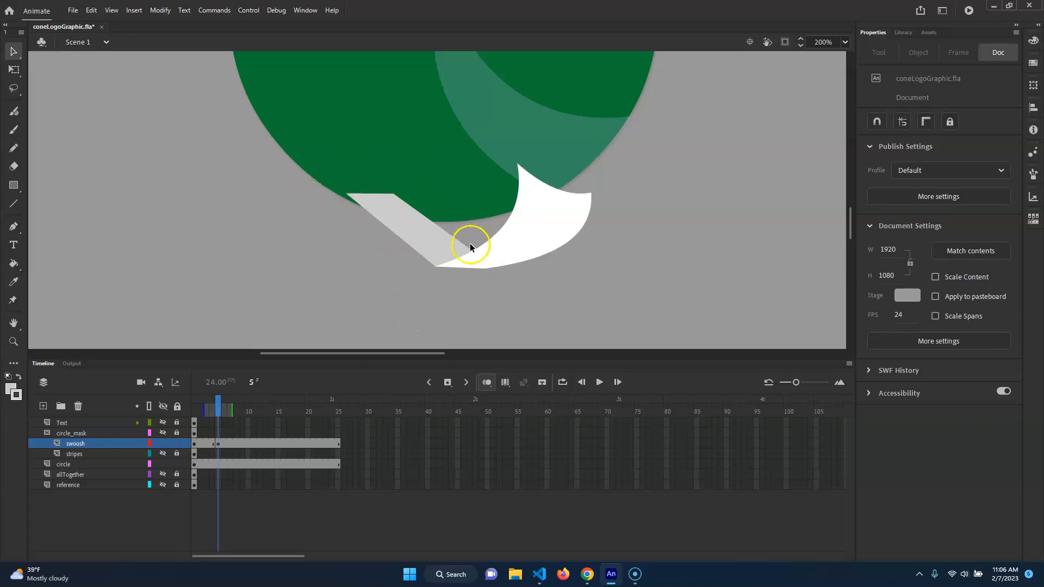
Bend the gray strip into a curved ribbon tapering from the white piece up to the circle's lower-left edge.
drag(394, 193, 309, 177)
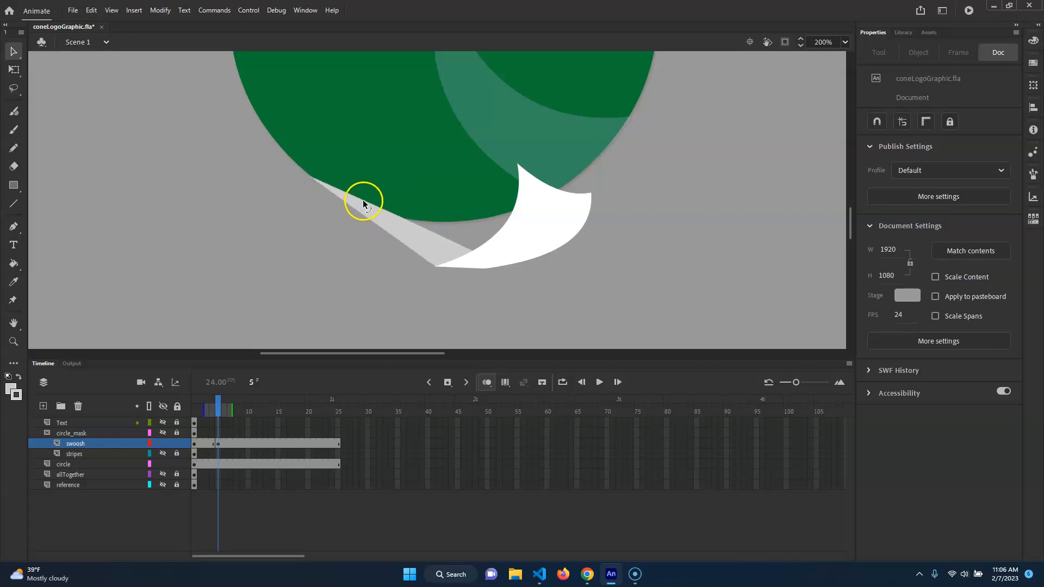
drag(387, 235, 402, 257)
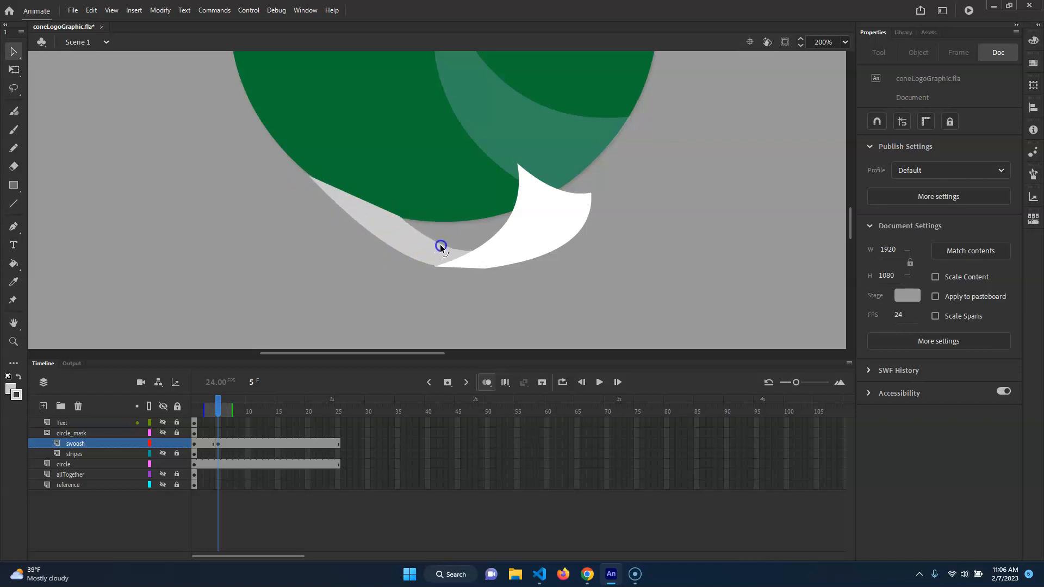
drag(399, 217, 354, 205)
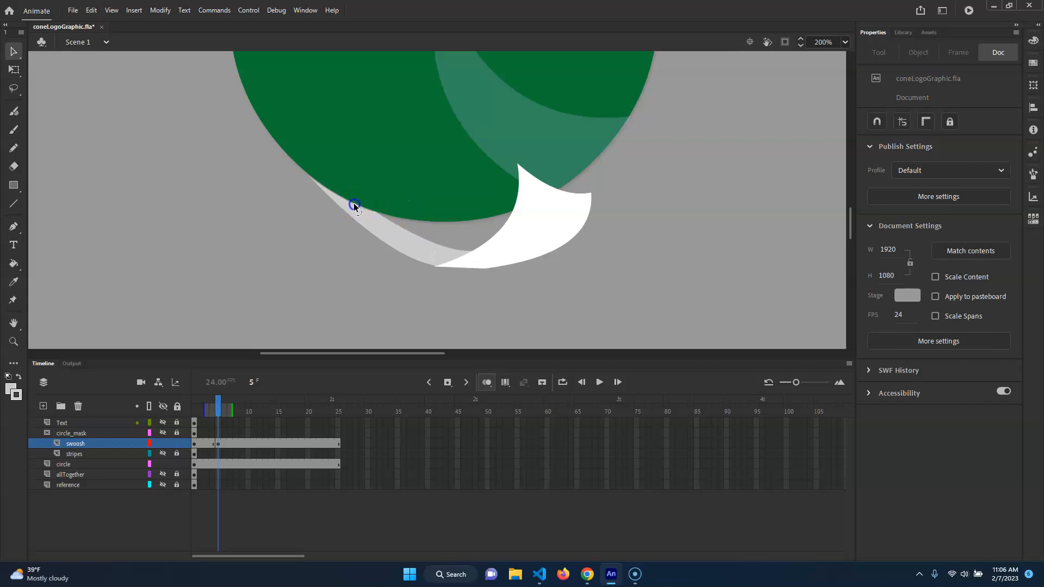
drag(436, 265, 431, 265)
Shorten and widen the gray ribbon's far end and fit its upper edge to the circle's curve.
key(ctrl+minus)
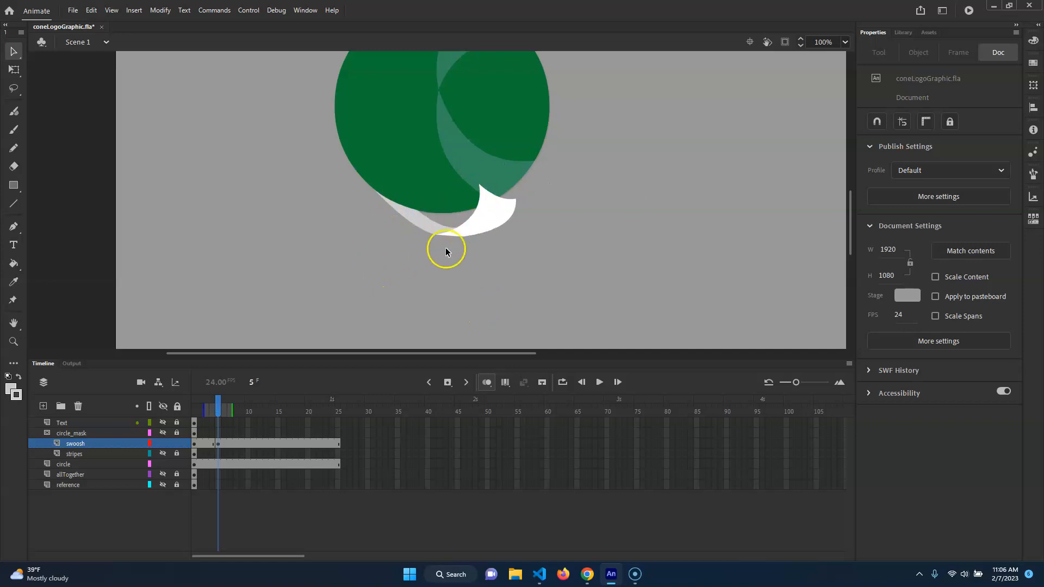
drag(436, 235, 428, 233)
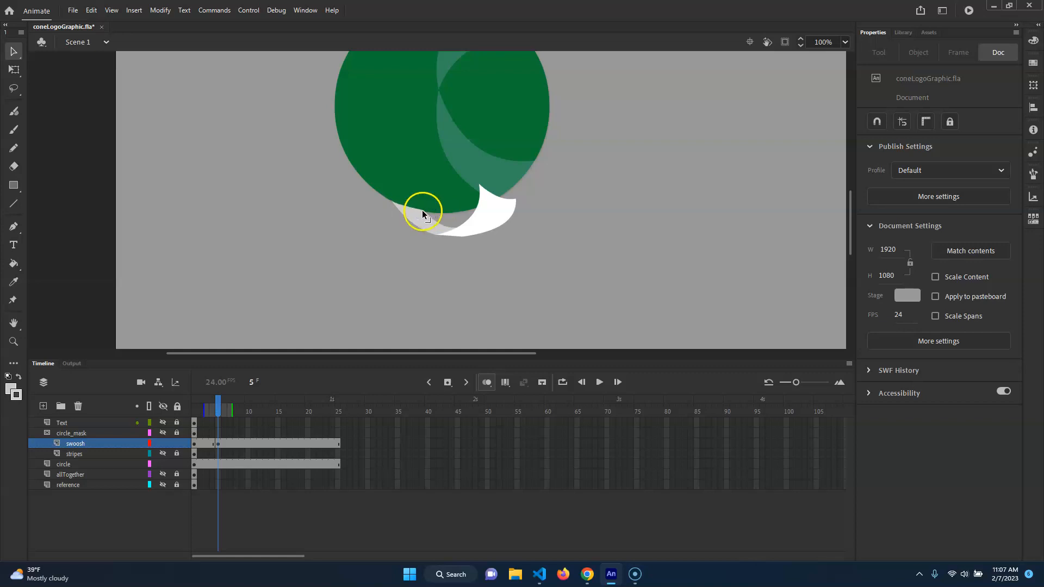
scroll(458, 192, up, 4)
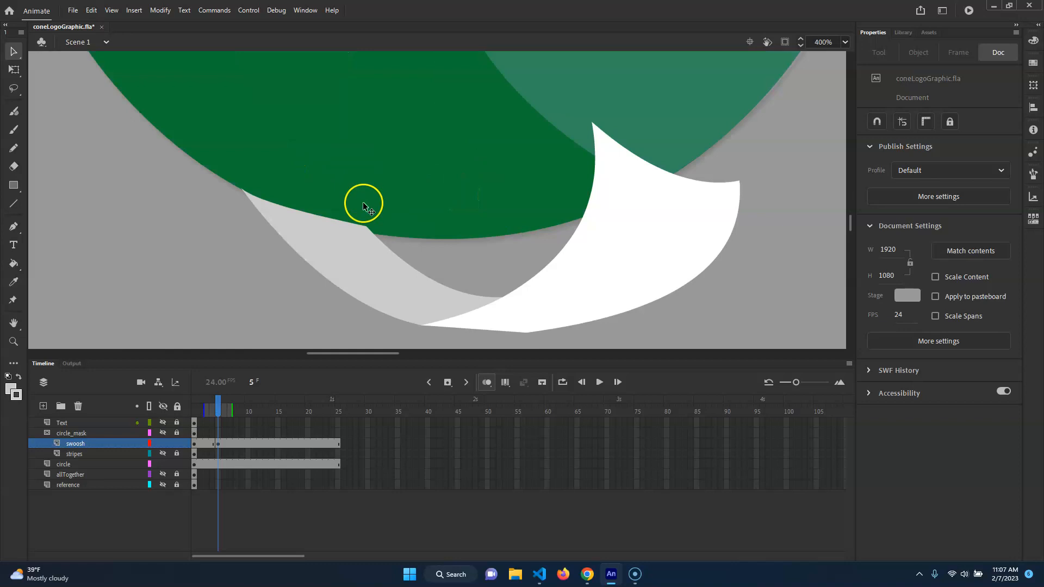
drag(366, 228, 336, 226)
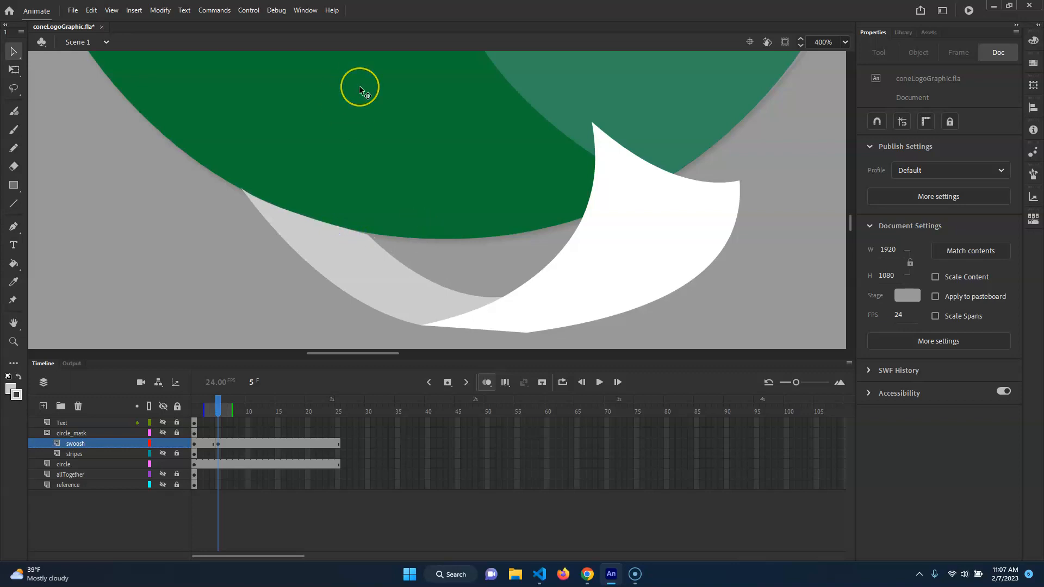
scroll(359, 86, down, 4)
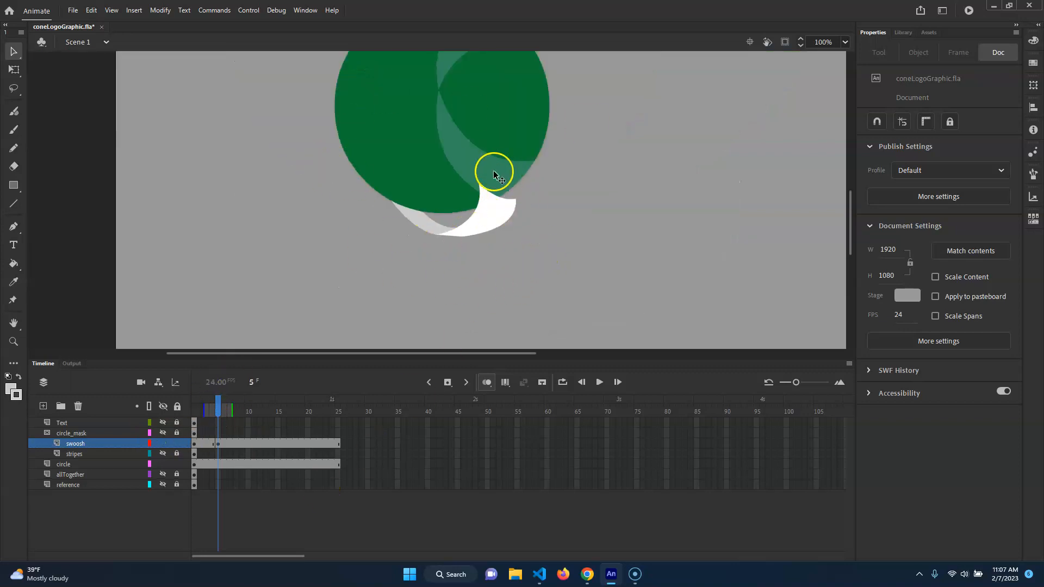
Insert blank keyframes at frames 10 and 15 of the swoosh layer.
key(alt+space)
key(Escape)
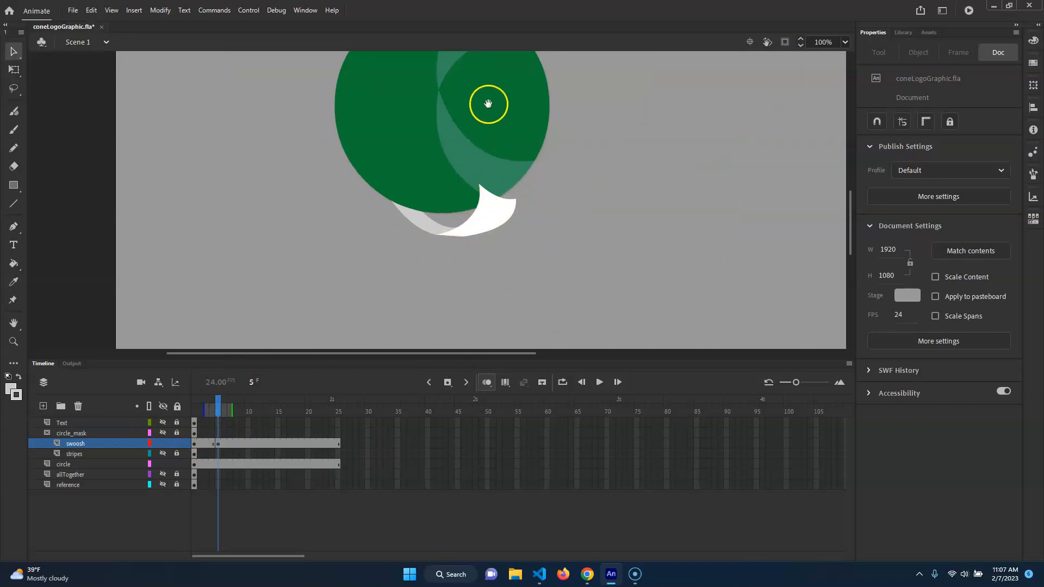
drag(454, 136, 447, 223)
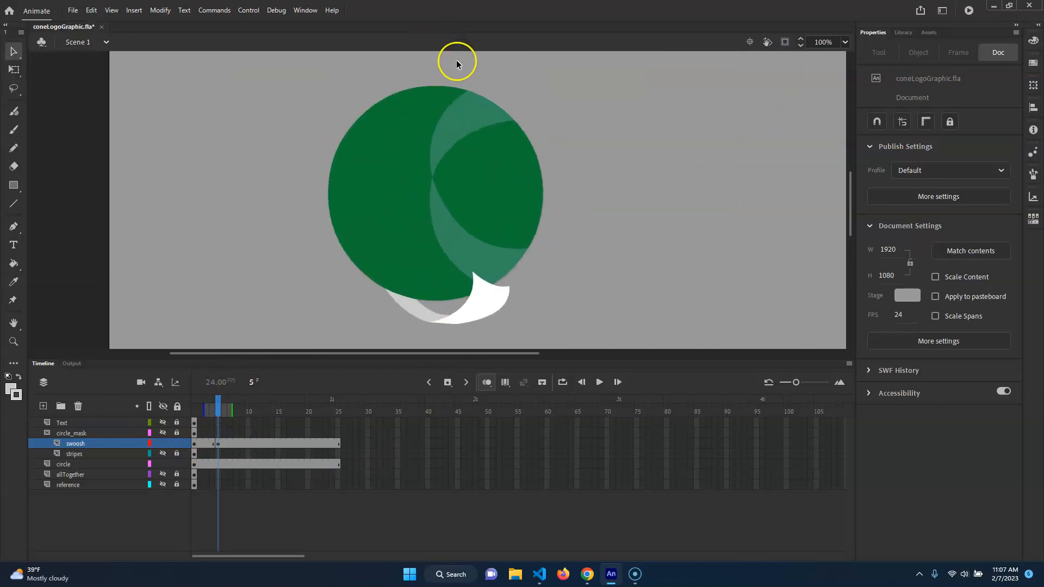
click(248, 443)
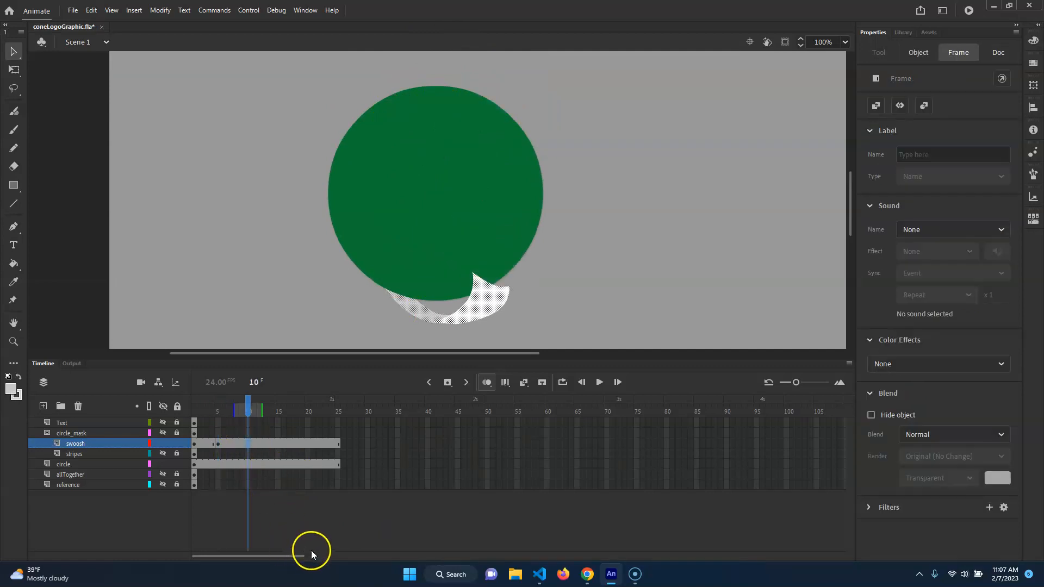
right_click(248, 445)
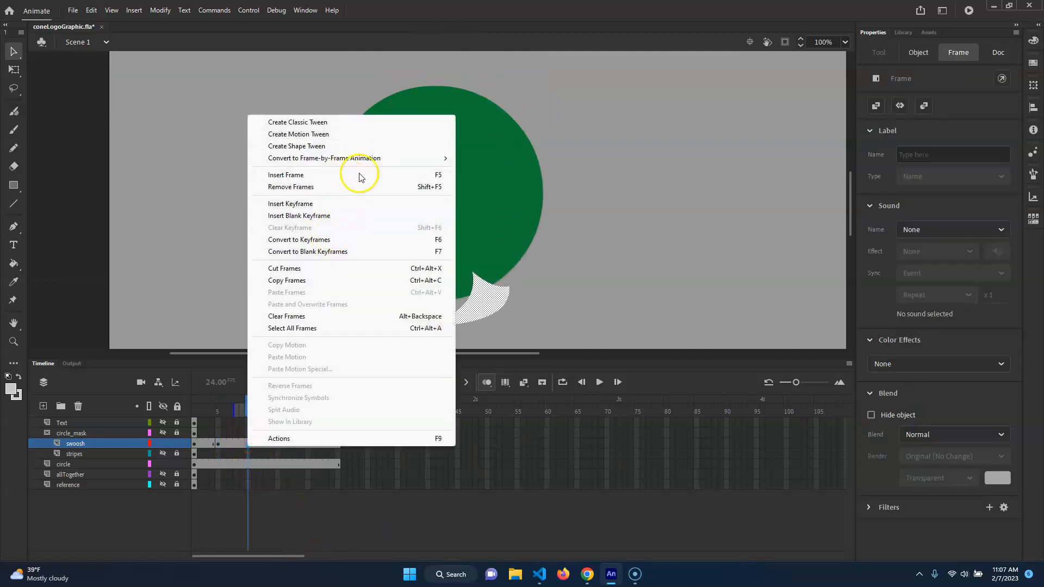
click(358, 216)
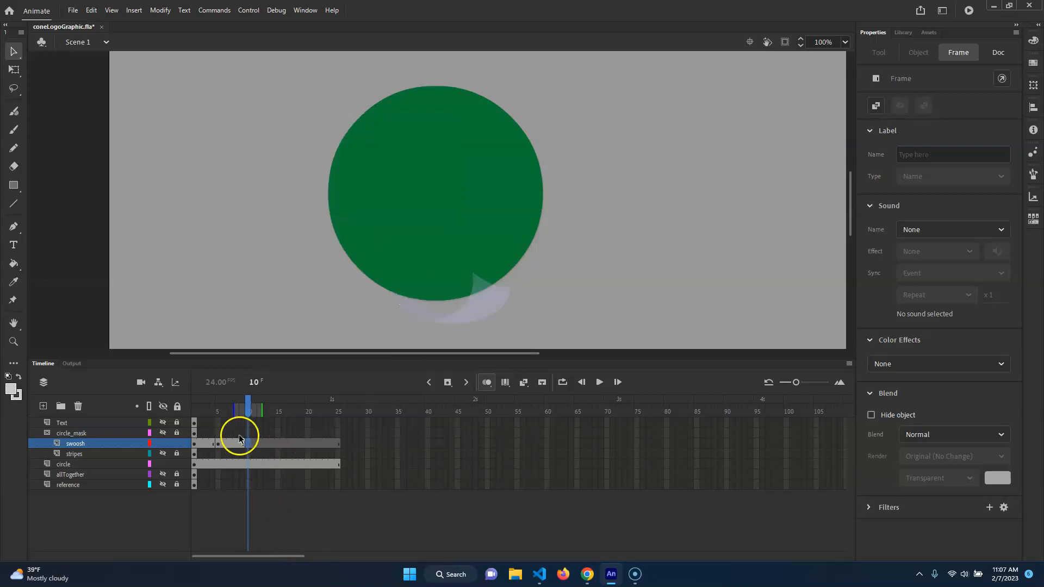
click(277, 445)
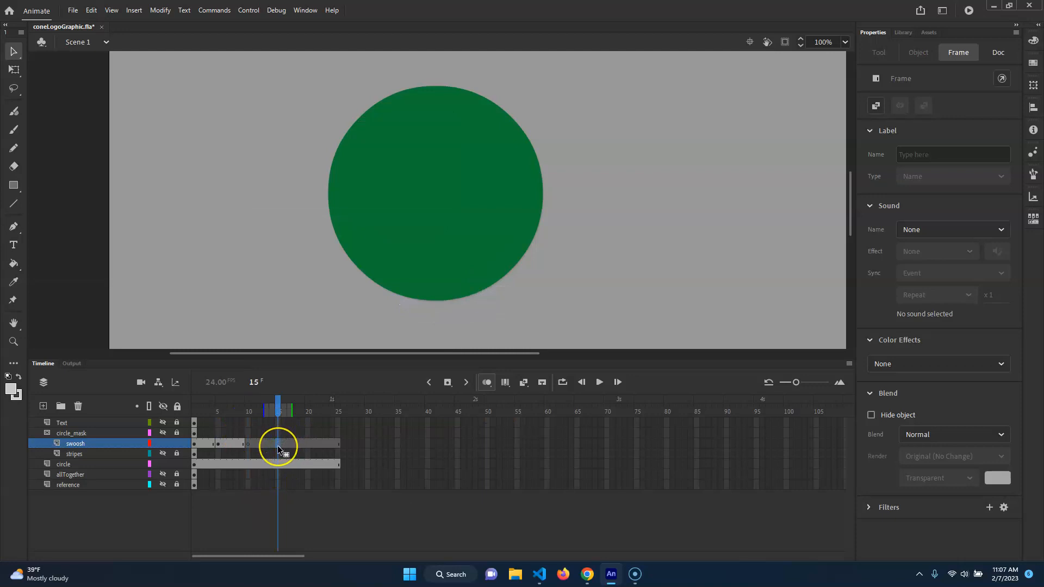
key(F7)
Copy the ribbon artwork from frame 5 and paste it into frame 15 of the swoosh layer.
drag(275, 409, 218, 409)
click(183, 477)
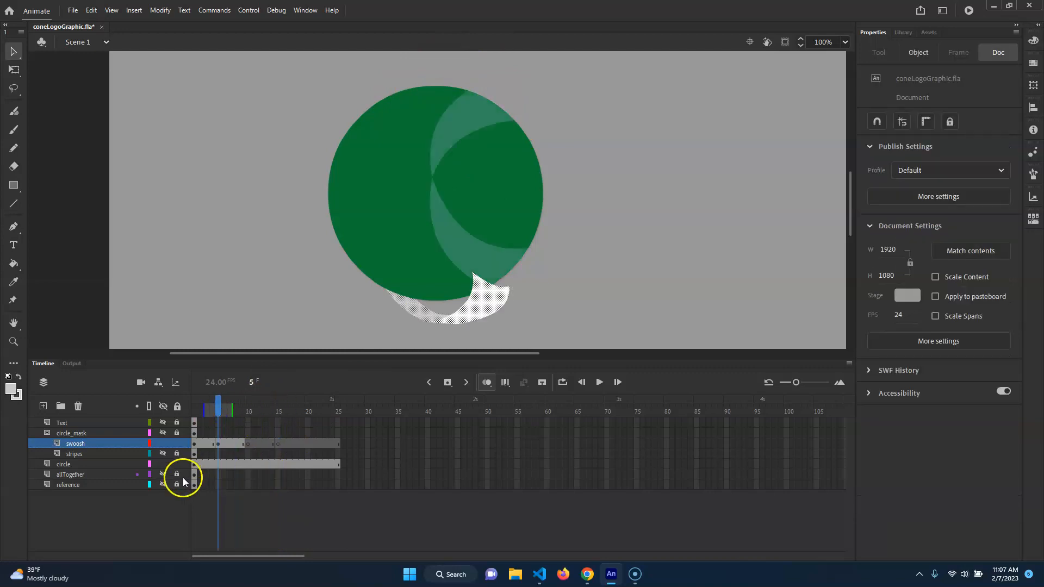
click(86, 455)
click(90, 446)
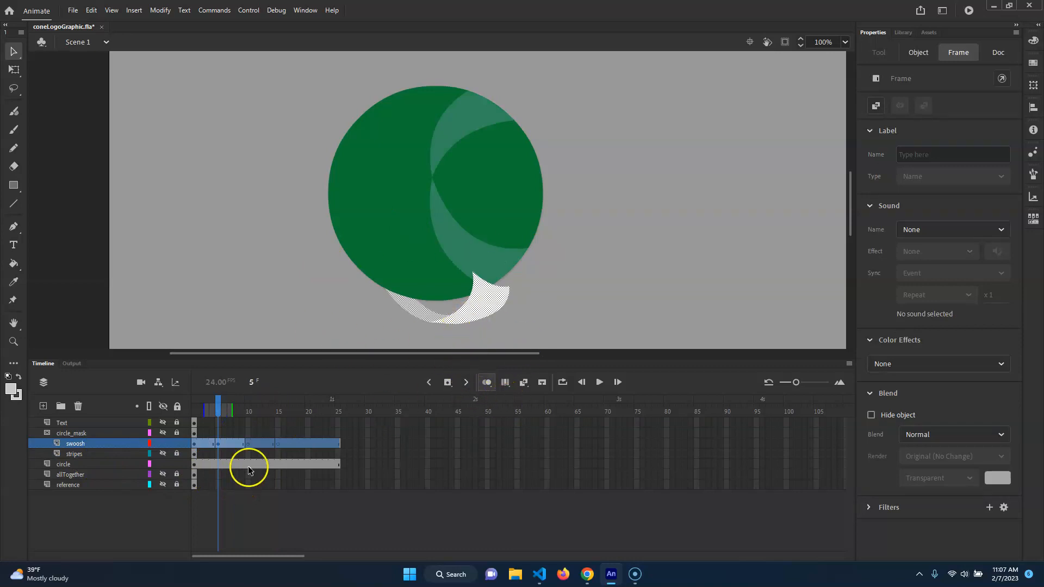
click(275, 446)
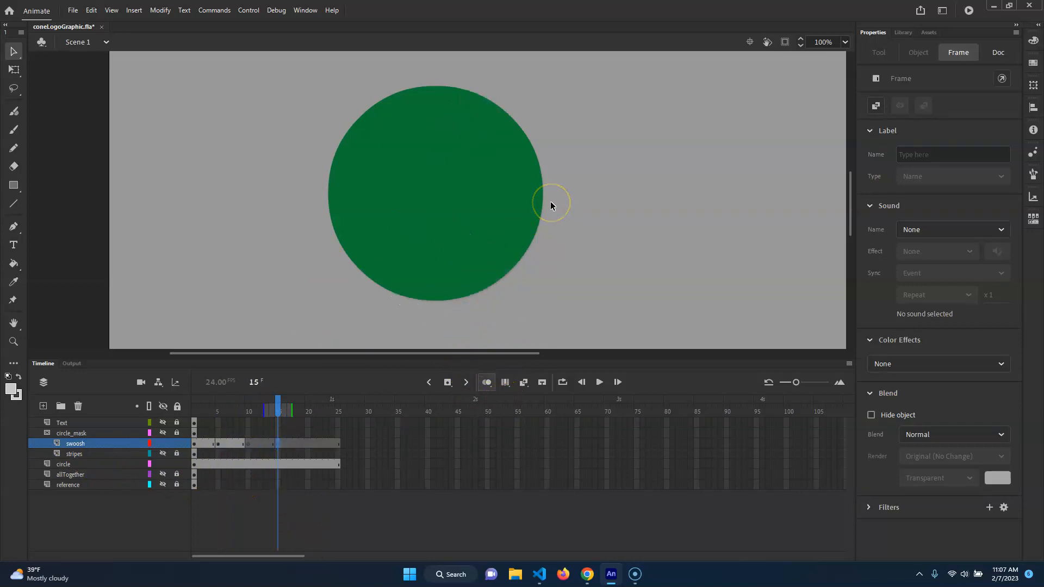
key(ctrl+a)
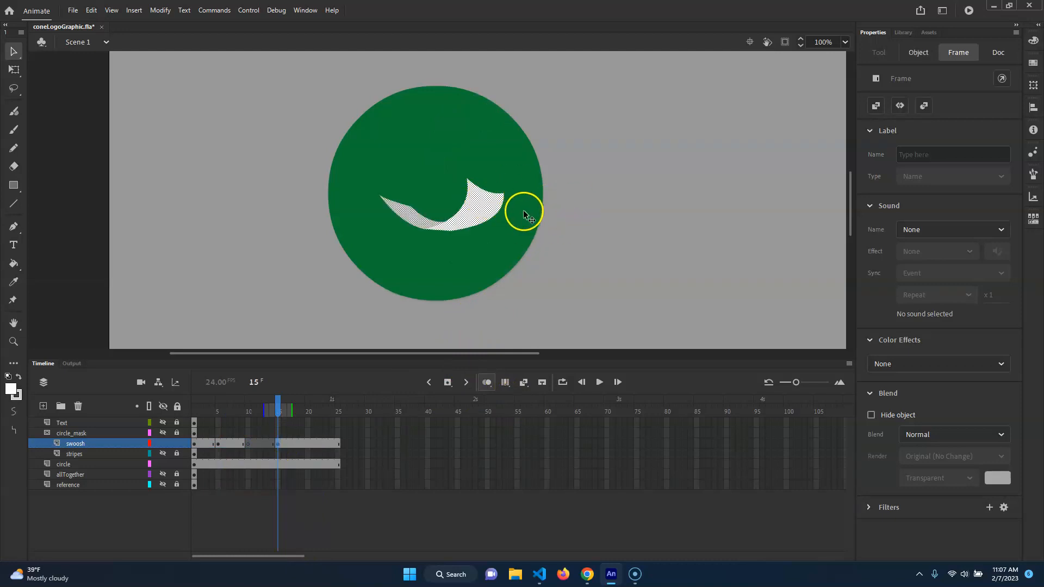
Mirror and rotate the pasted ribbon at about 181 px wide, placing it so it arches over the circle's upper edge.
key(q)
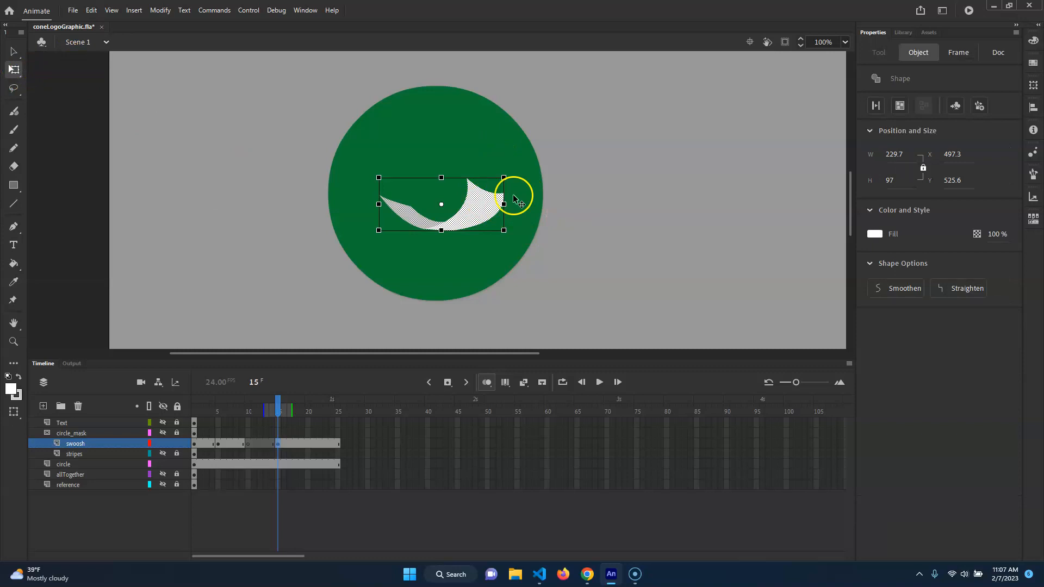
drag(501, 202, 395, 195)
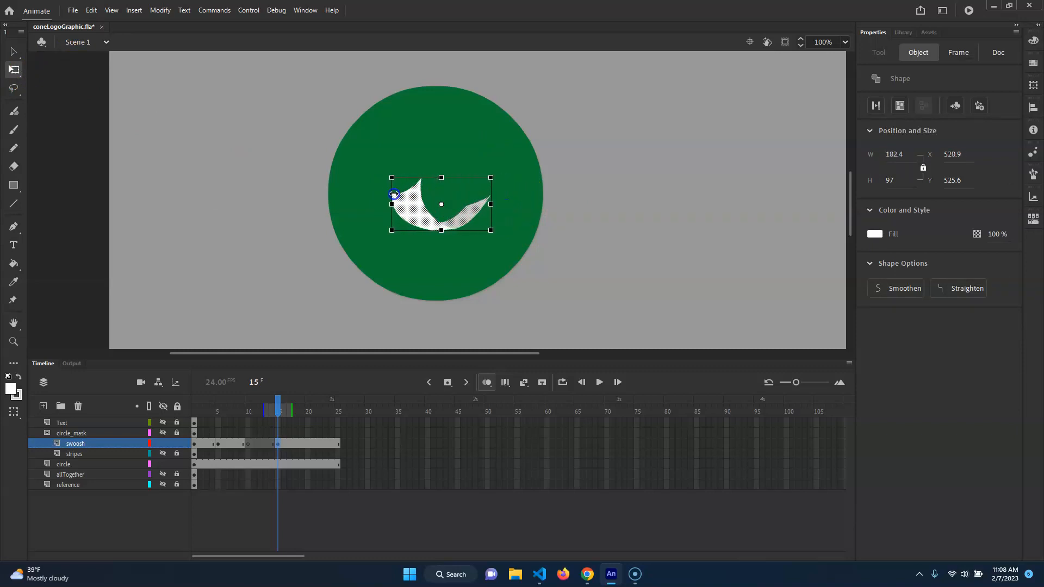
drag(498, 175, 448, 91)
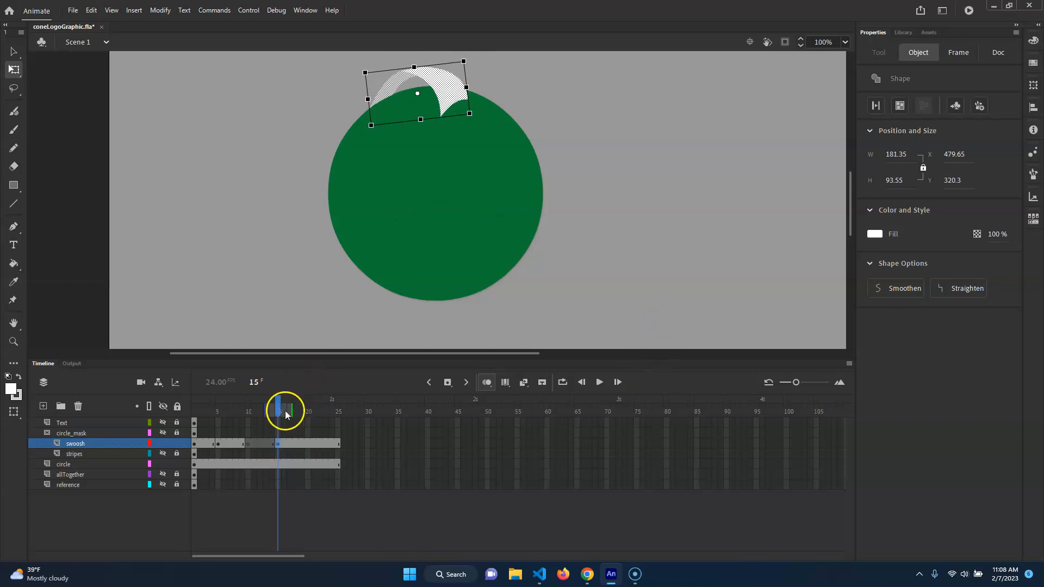
Rotate the frame 15 ribbon level and move it along the circle's upper edge to about X 531, Y 306.
click(194, 406)
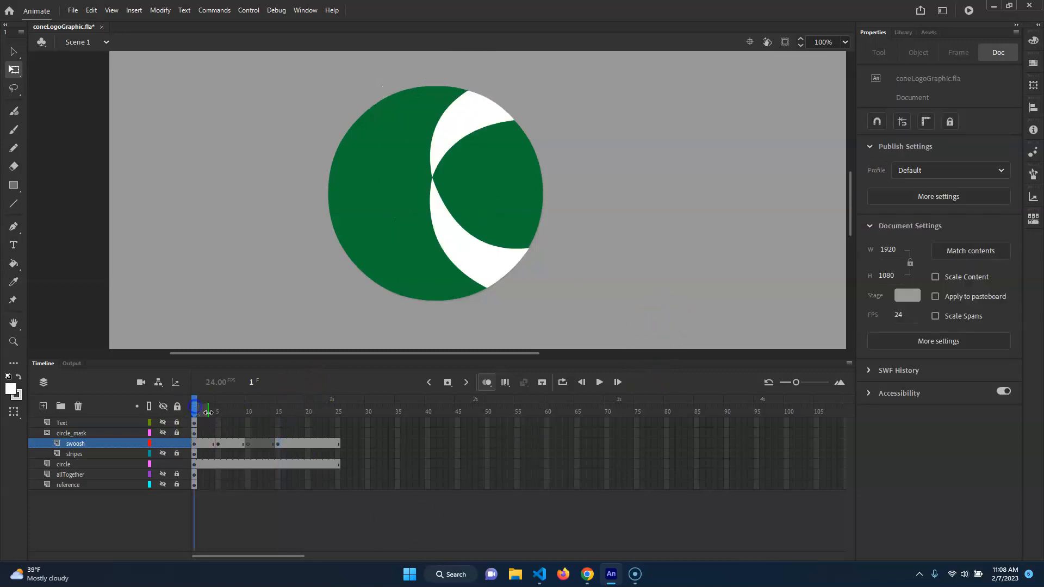
click(280, 405)
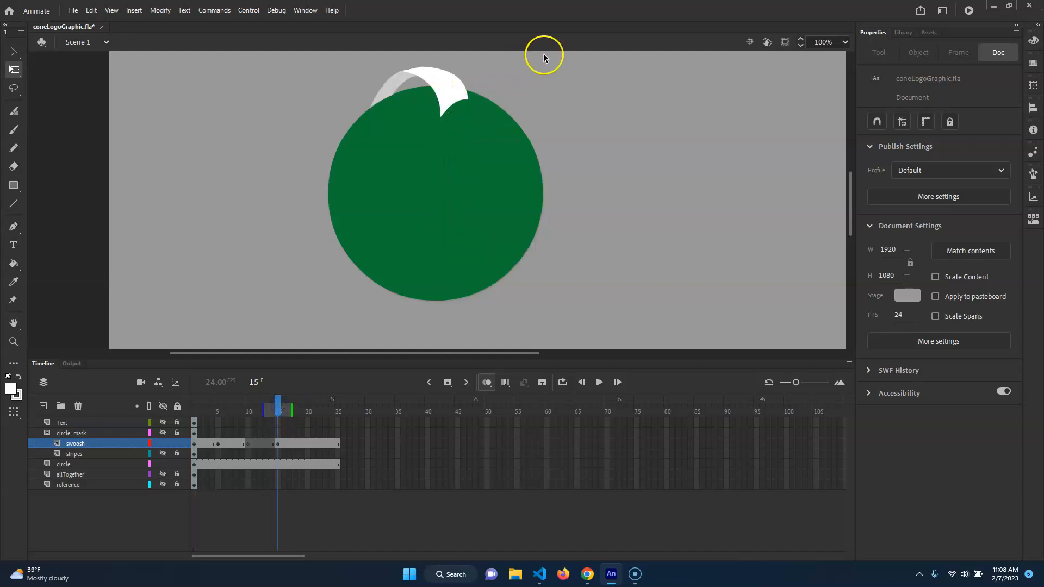
drag(540, 56, 271, 172)
click(628, 152)
drag(566, 70, 296, 149)
mouse_move(470, 77)
mouse_down()
mouse_move(459, 84)
mouse_move(478, 77)
mouse_up()
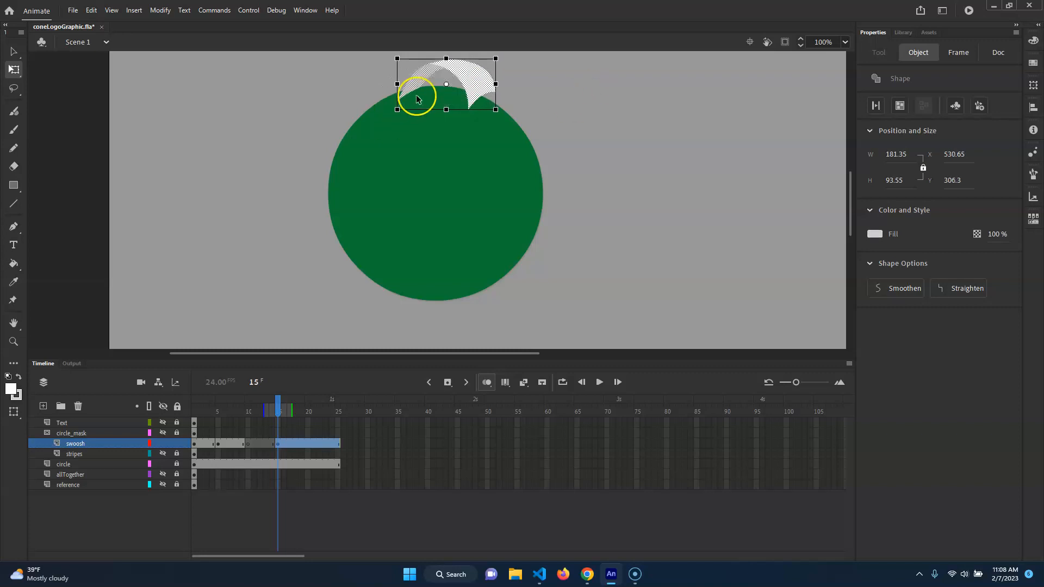
Reshape both ends of the frame 15 ribbon, fitting the gray tip to the circle's edge and extending the white end outward.
key(ctrl+=)
click(353, 214)
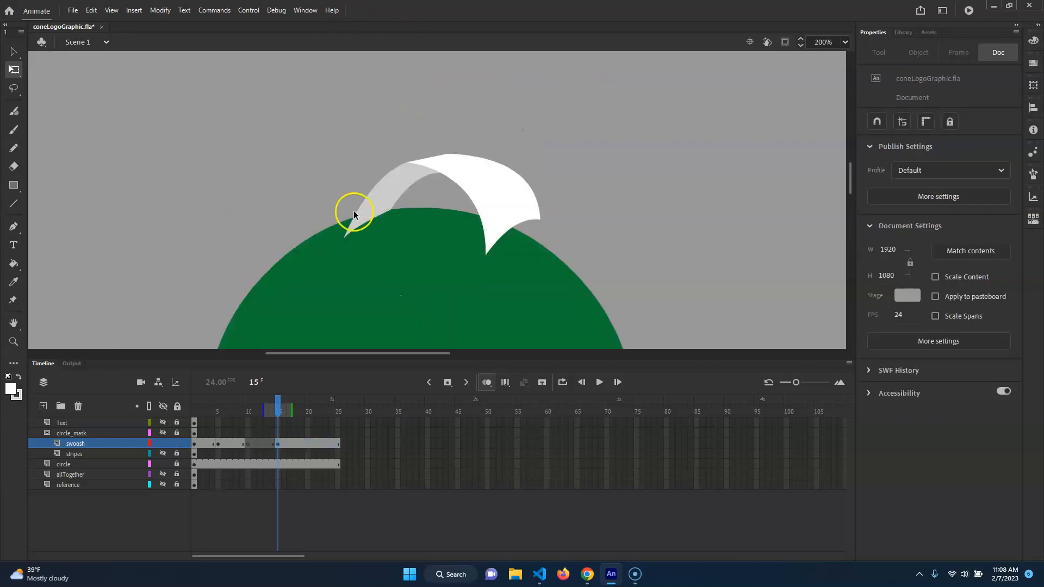
drag(345, 236, 339, 222)
drag(534, 220, 560, 238)
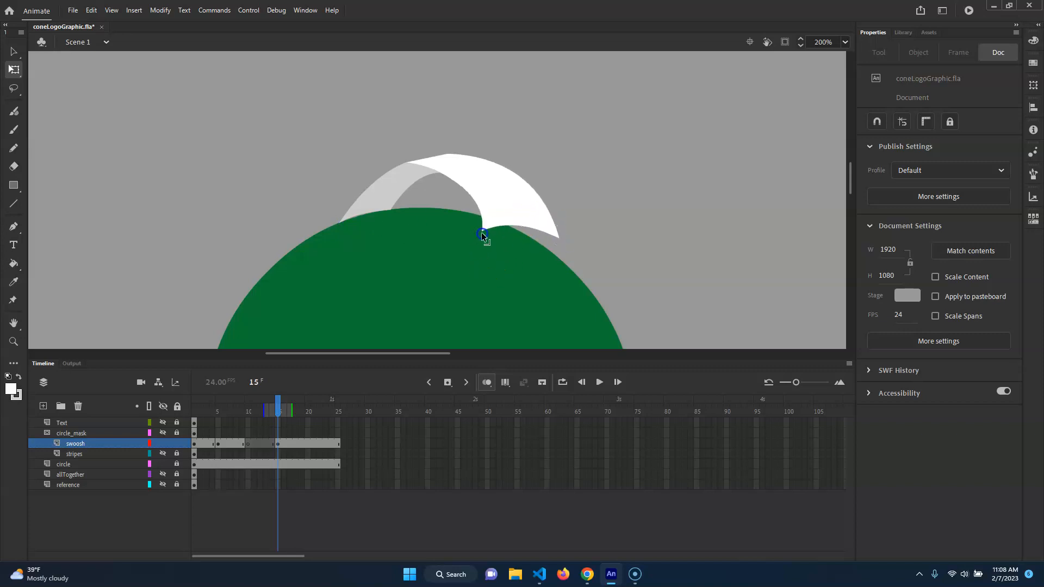
key(ctrl+minus)
key(ctrl+minus)
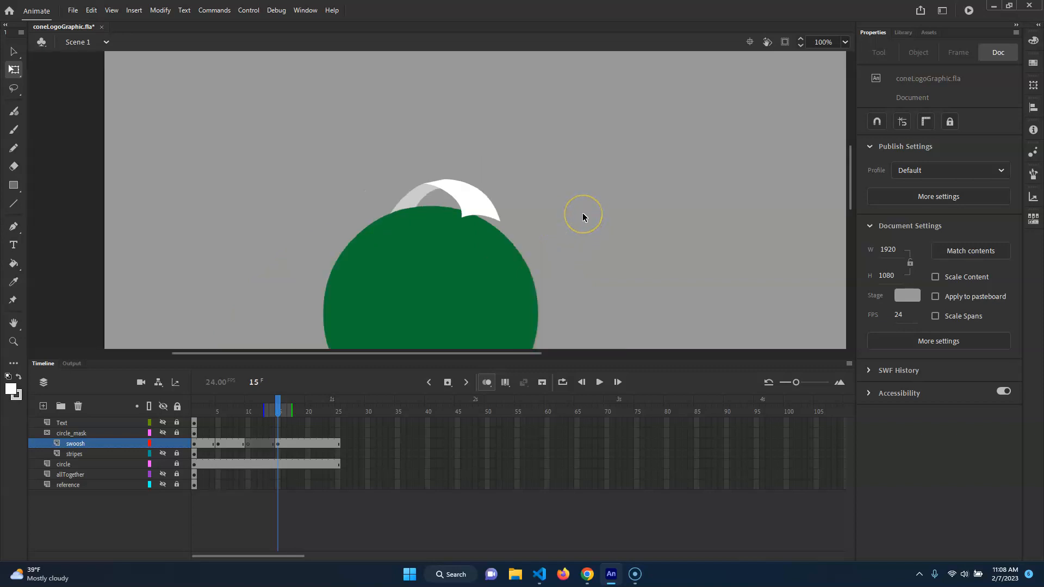
Copy frame 1 of the swoosh layer and paste it into frame 20 of the same layer.
drag(279, 407, 308, 407)
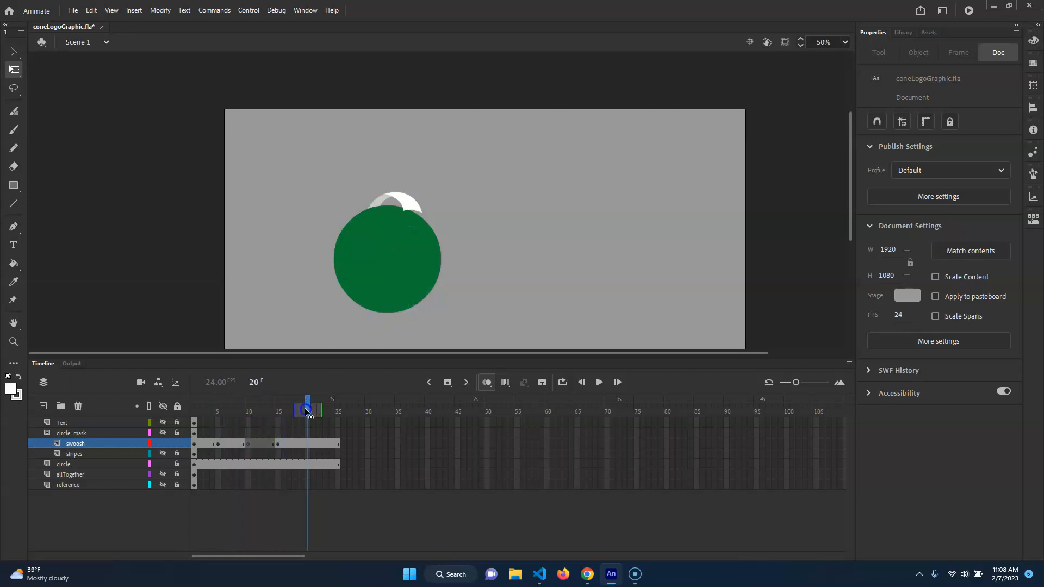
click(195, 408)
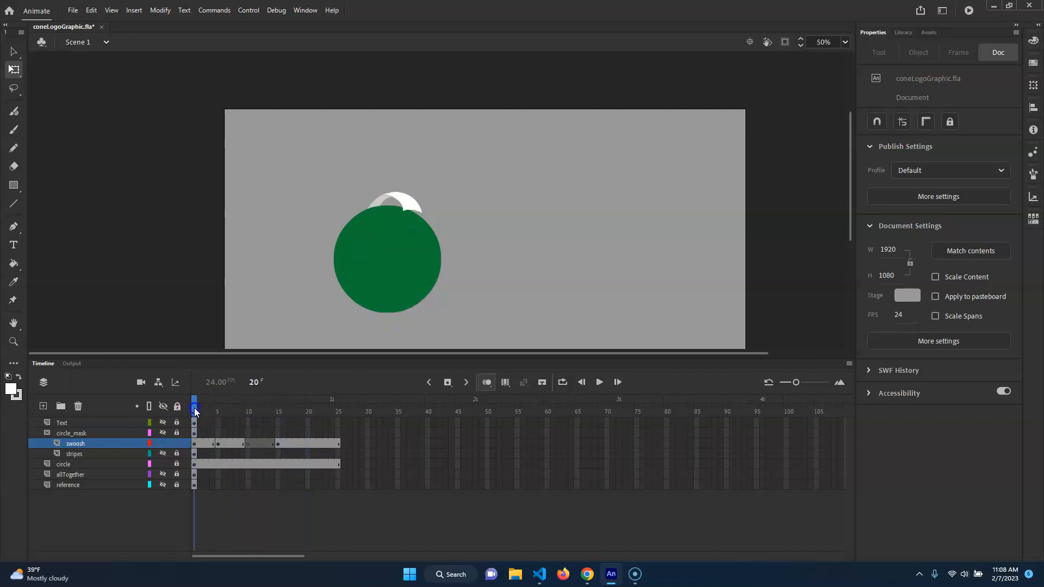
click(194, 443)
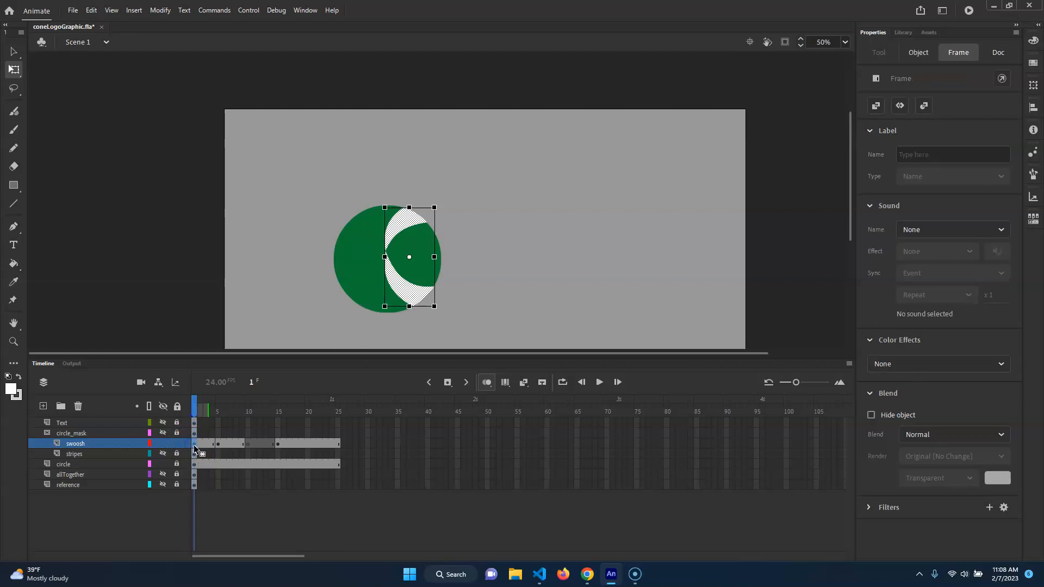
right_click(195, 447)
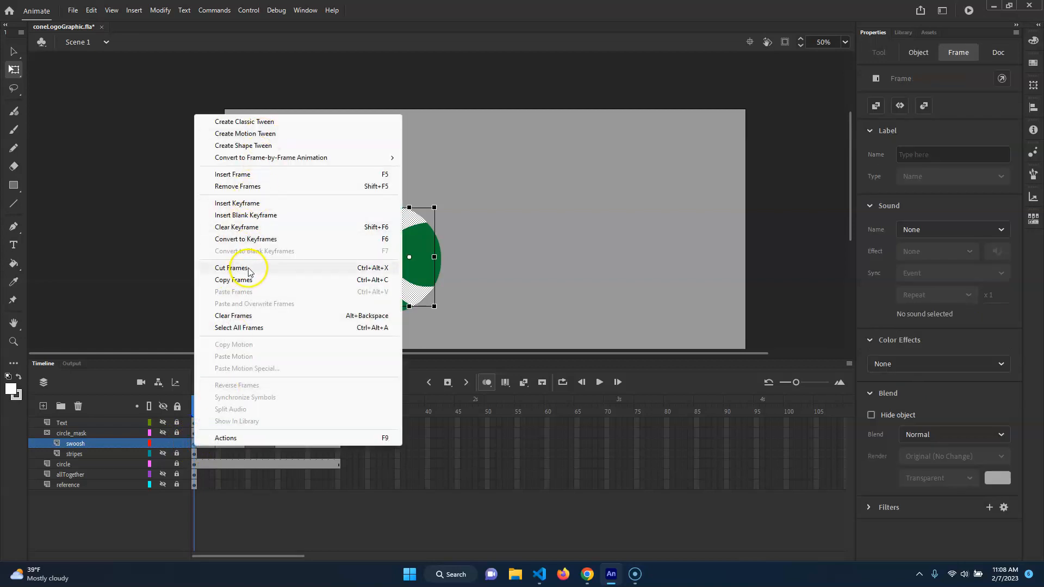
click(247, 285)
click(306, 447)
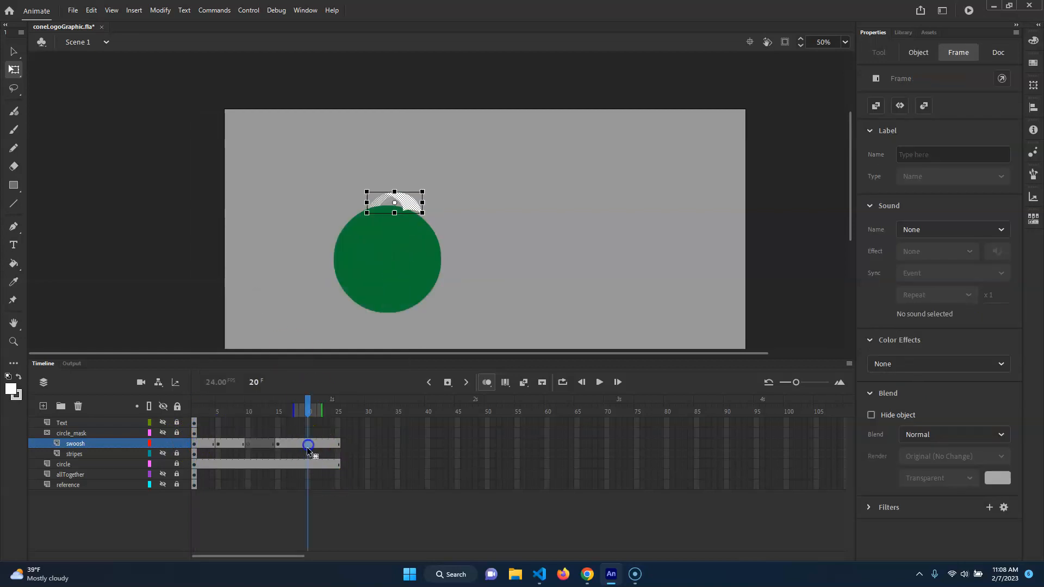
right_click(307, 446)
click(341, 302)
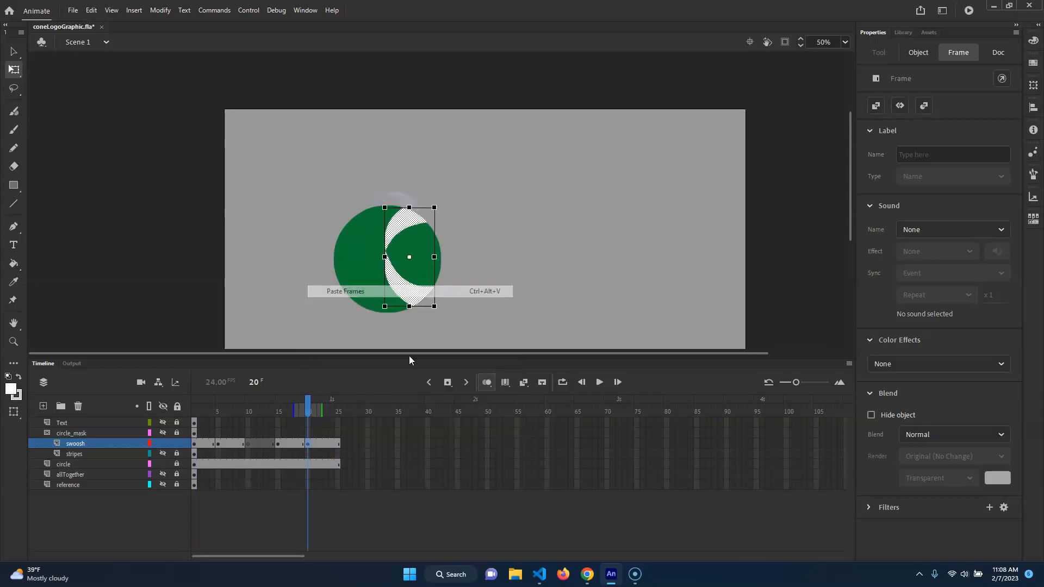
Play the animation through from frame 1 to check the swoosh motion.
drag(311, 409, 195, 405)
click(465, 235)
click(599, 382)
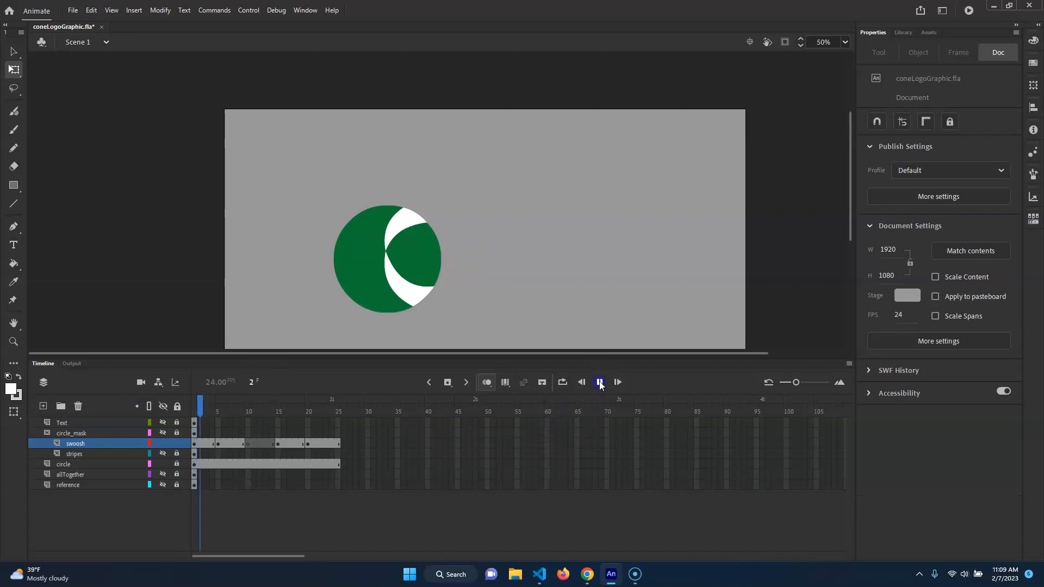
click(600, 382)
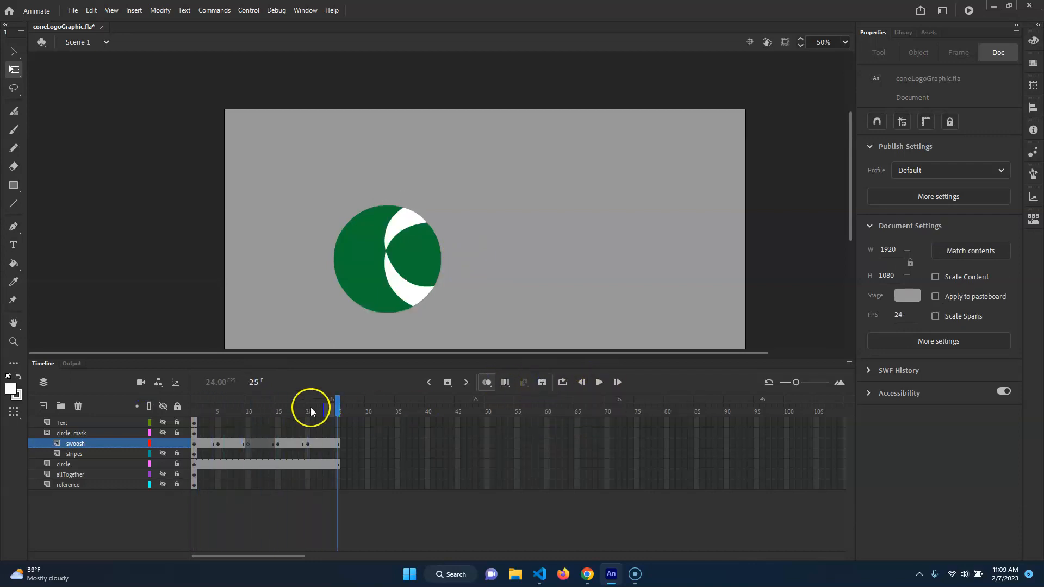
Turn on looping for frames 1 to 25 and play the animation repeatedly.
click(562, 382)
drag(328, 399, 194, 399)
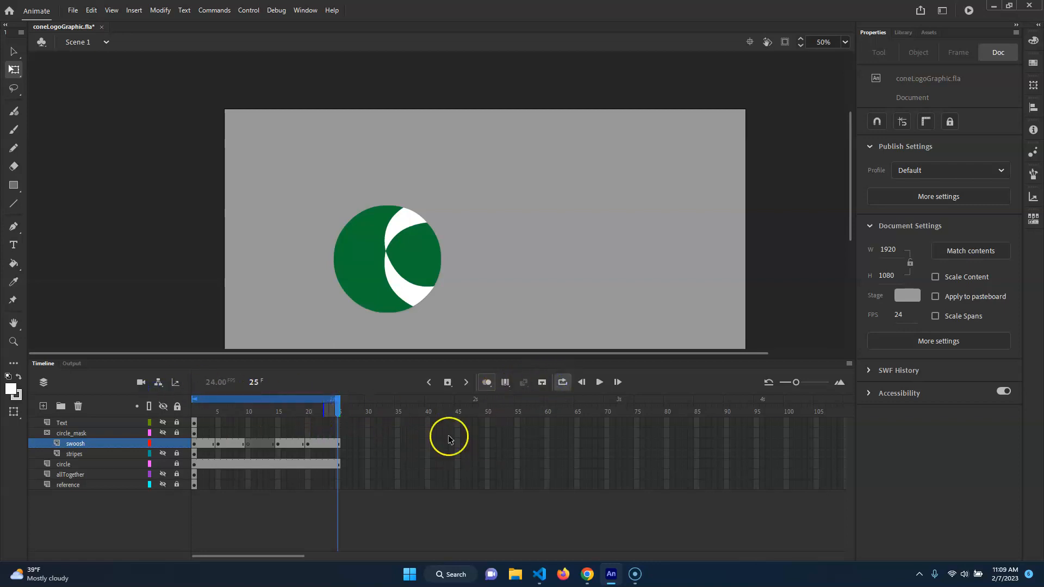
click(599, 382)
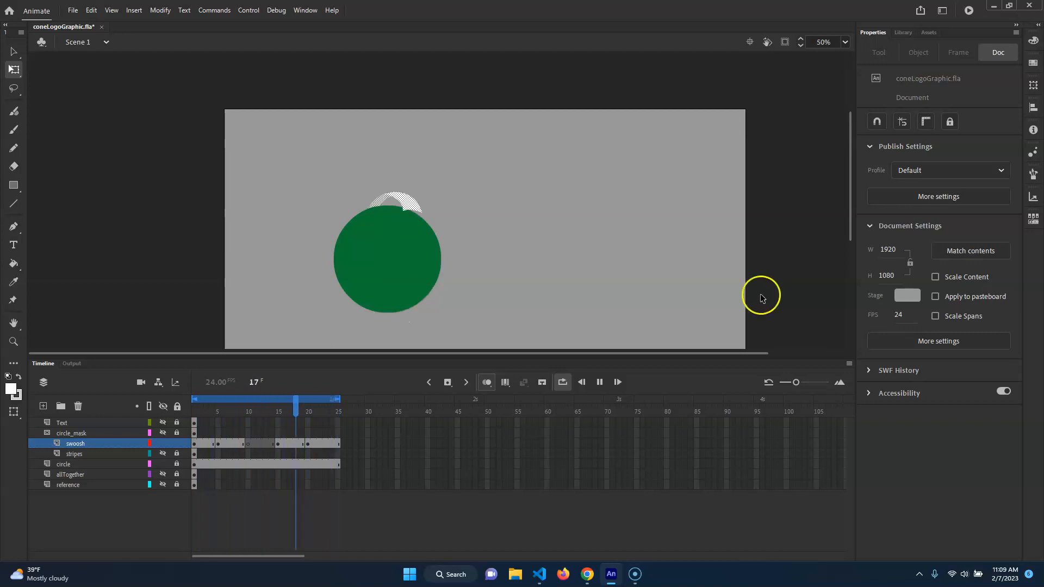
click(599, 381)
Insert a keyframe at frame 3 of the swoosh layer.
click(325, 406)
drag(325, 407, 209, 396)
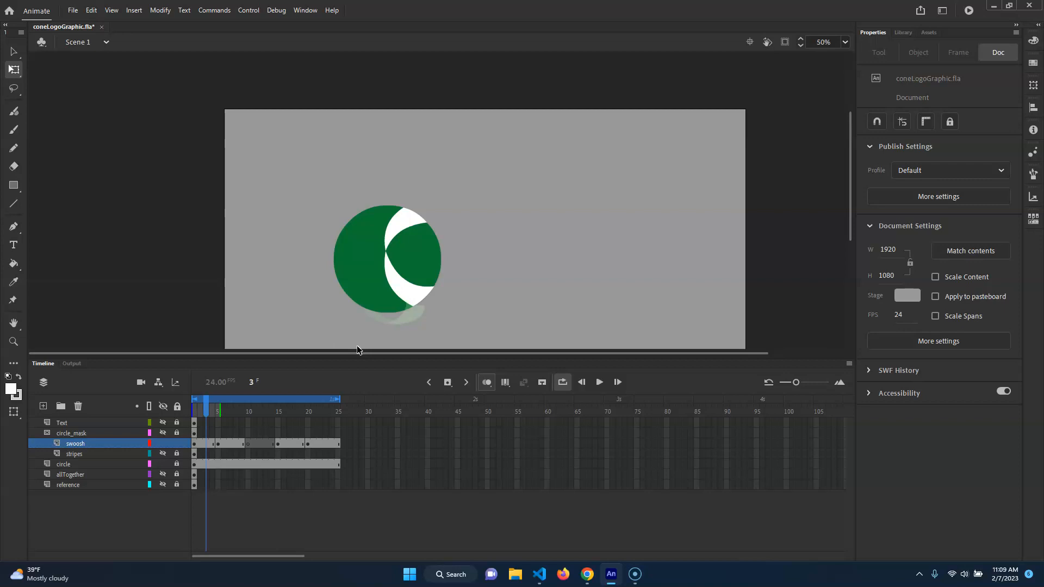
click(206, 444)
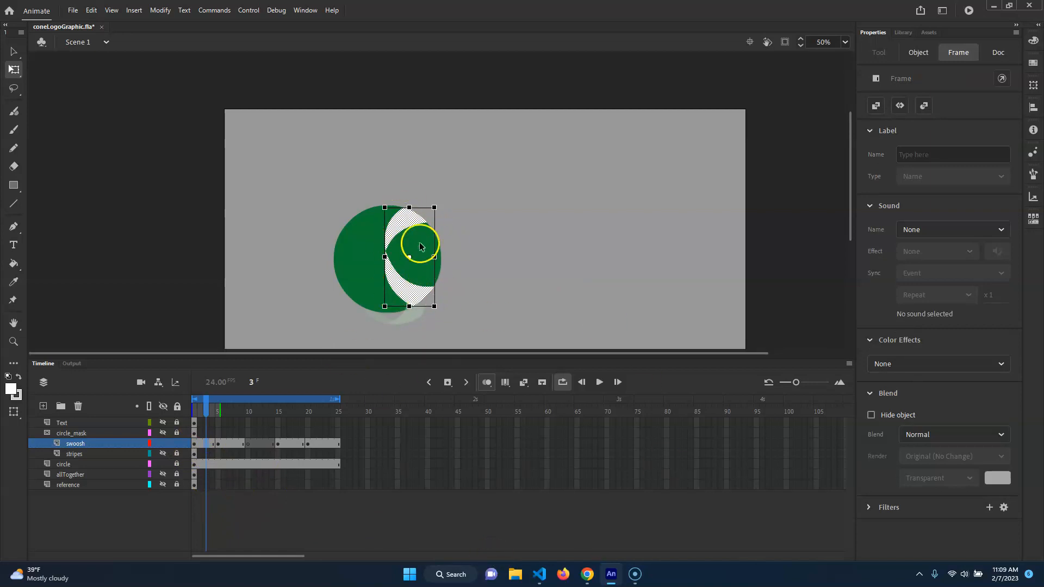
right_click(208, 447)
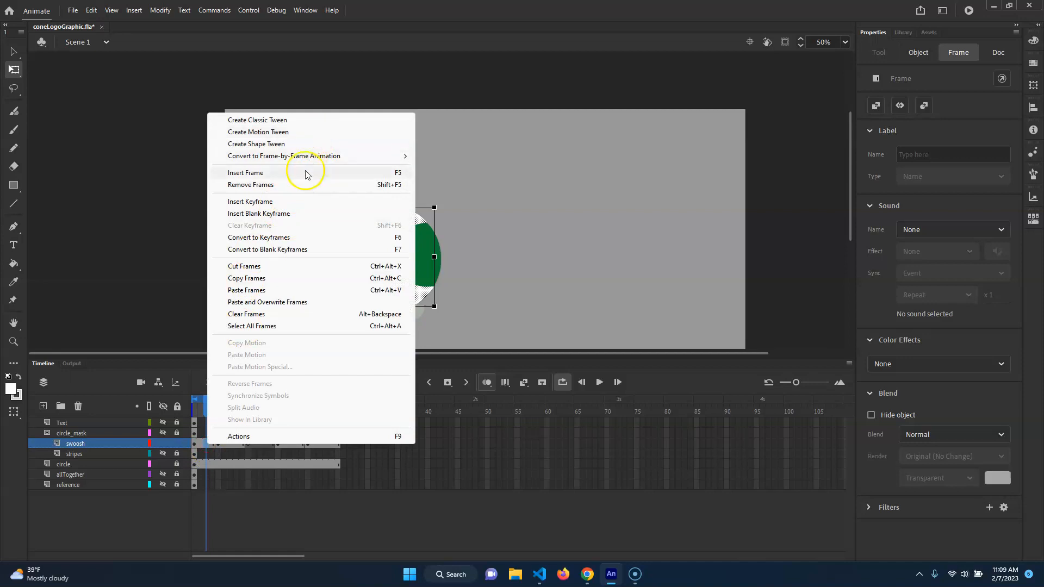
click(304, 202)
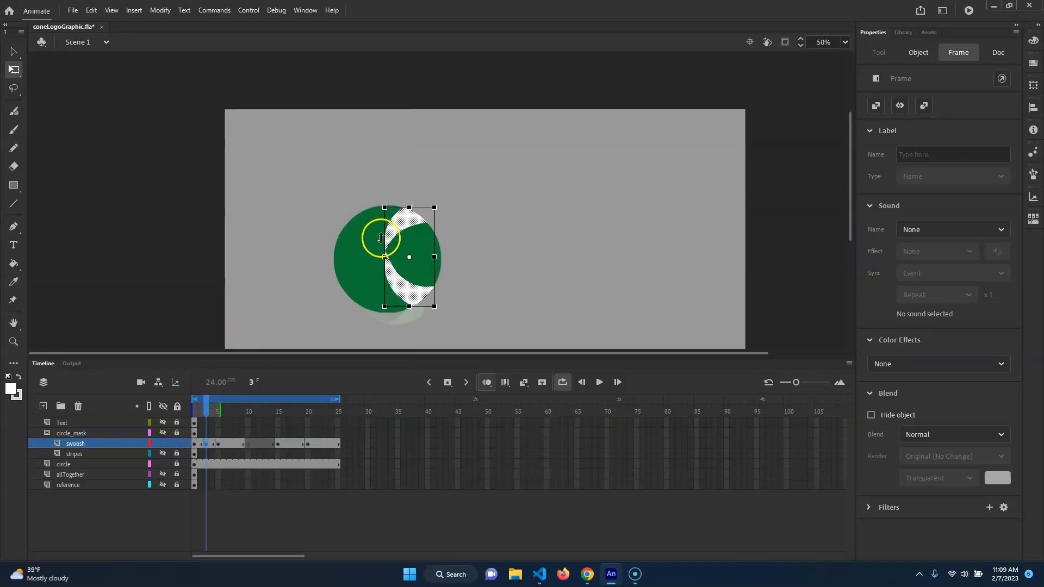
Stretch the swoosh's lower end in frame 3 below the circle by pulling its two outer corners toward the onion-skinned ribbon.
key(ctrl+=)
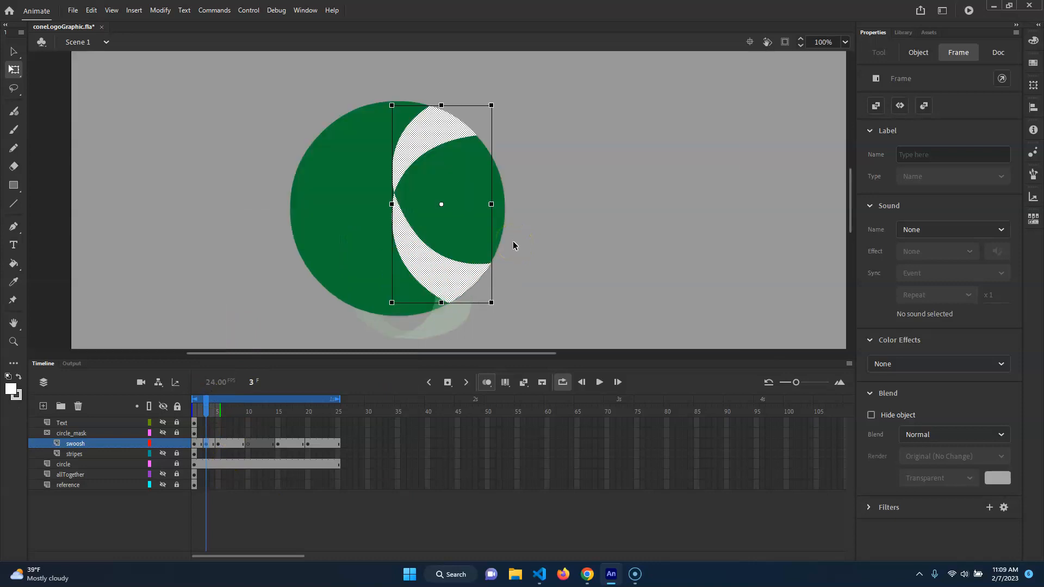
click(532, 246)
click(13, 51)
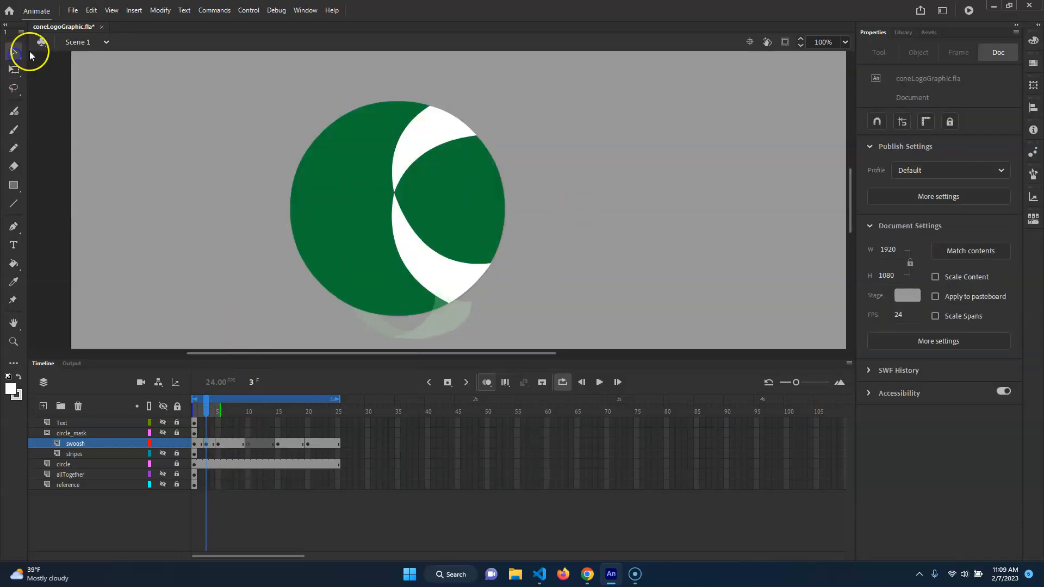
drag(534, 296, 555, 246)
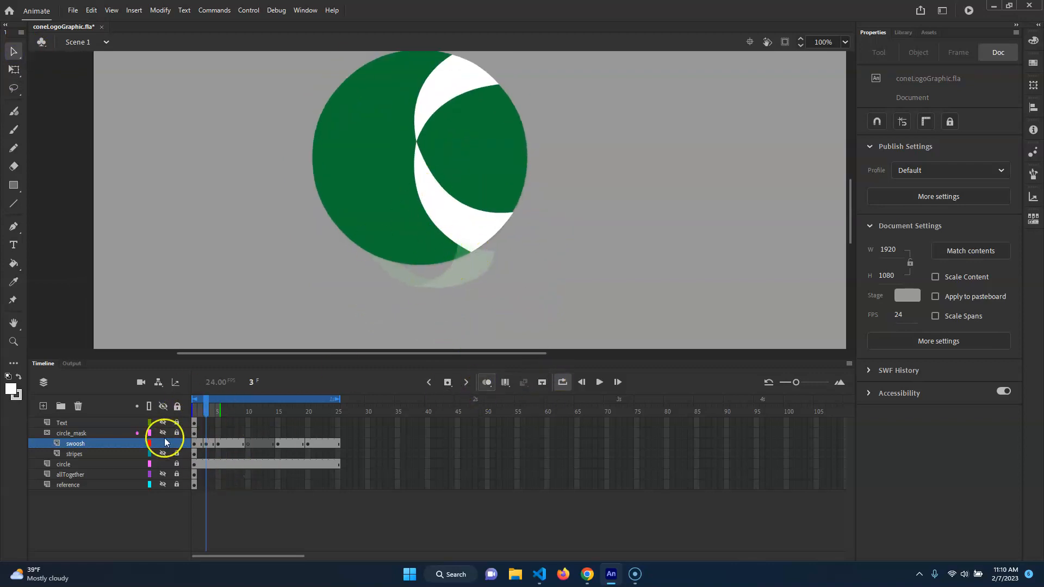
click(150, 443)
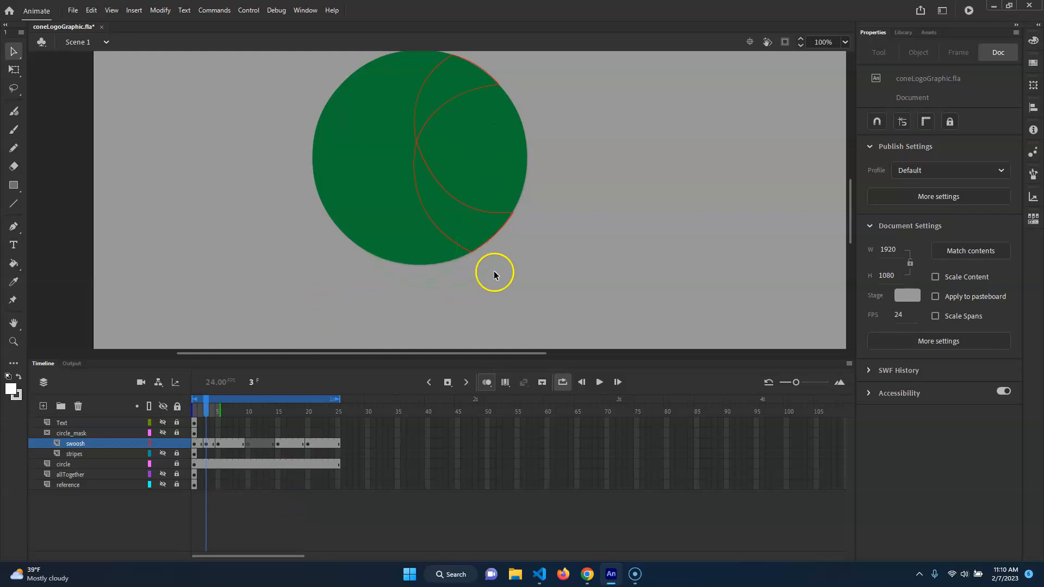
click(149, 443)
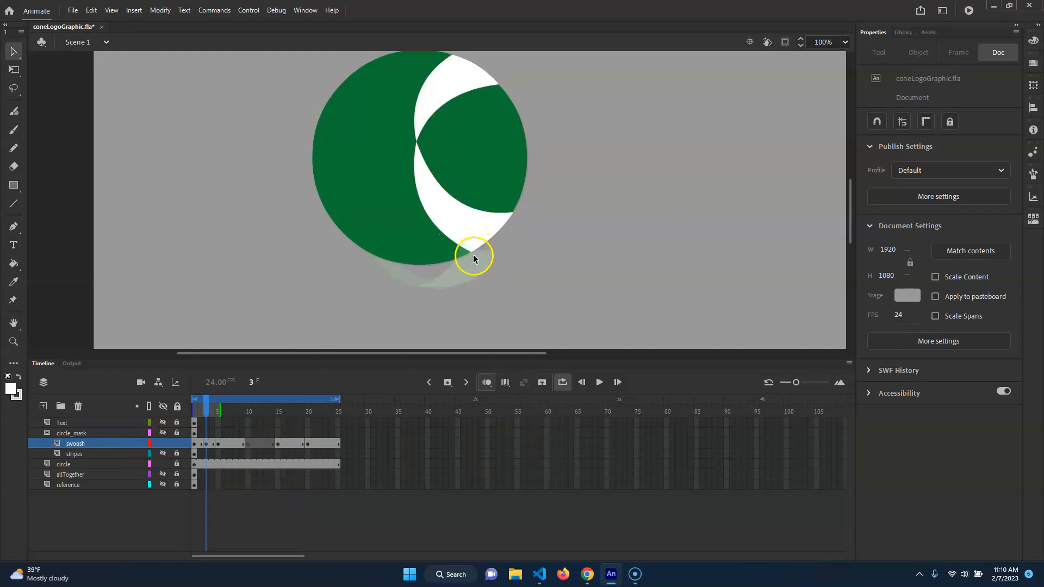
drag(472, 254, 419, 288)
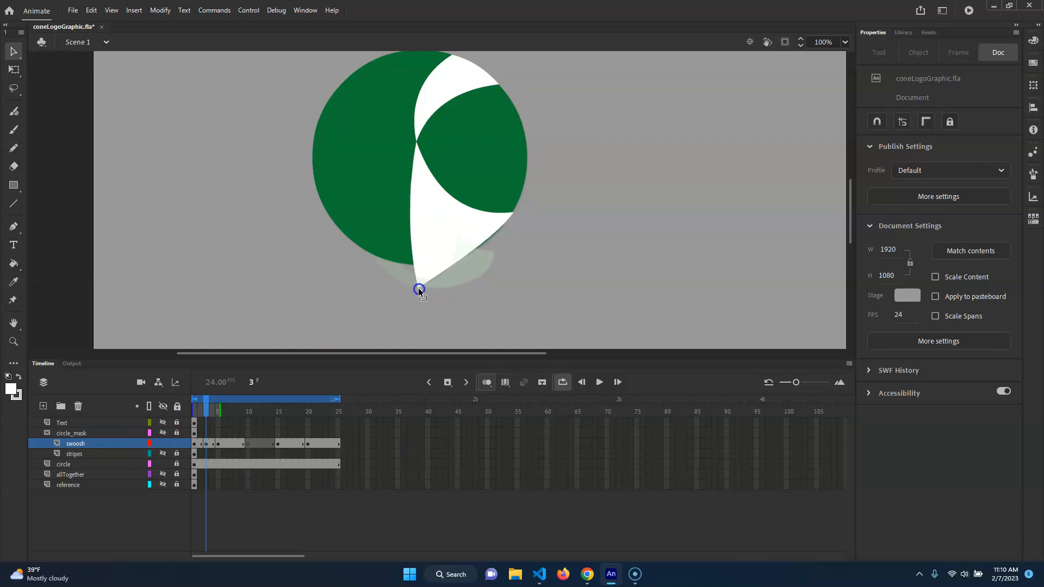
drag(510, 214, 517, 256)
drag(446, 285, 458, 275)
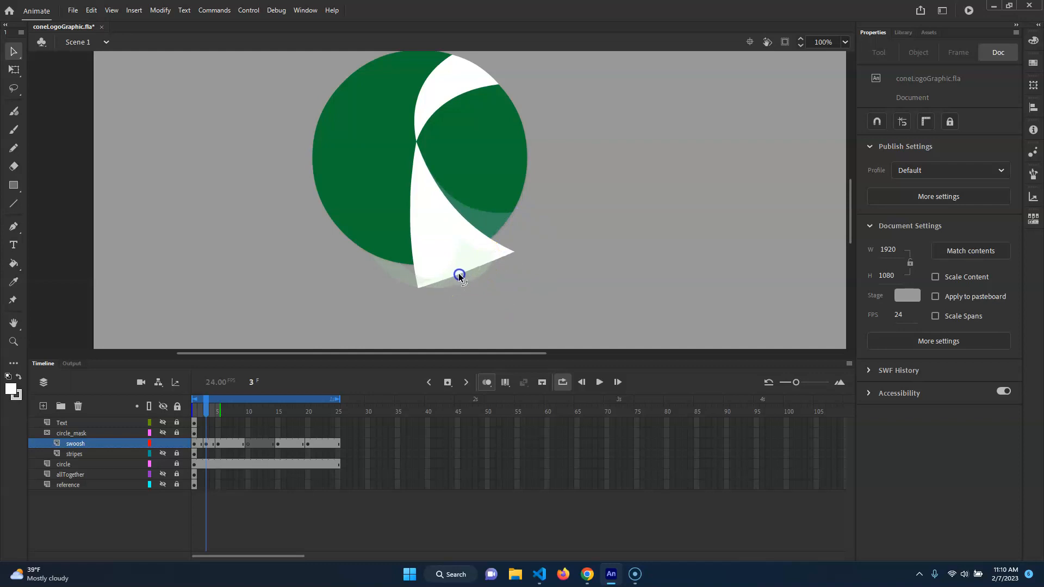
drag(513, 250, 481, 284)
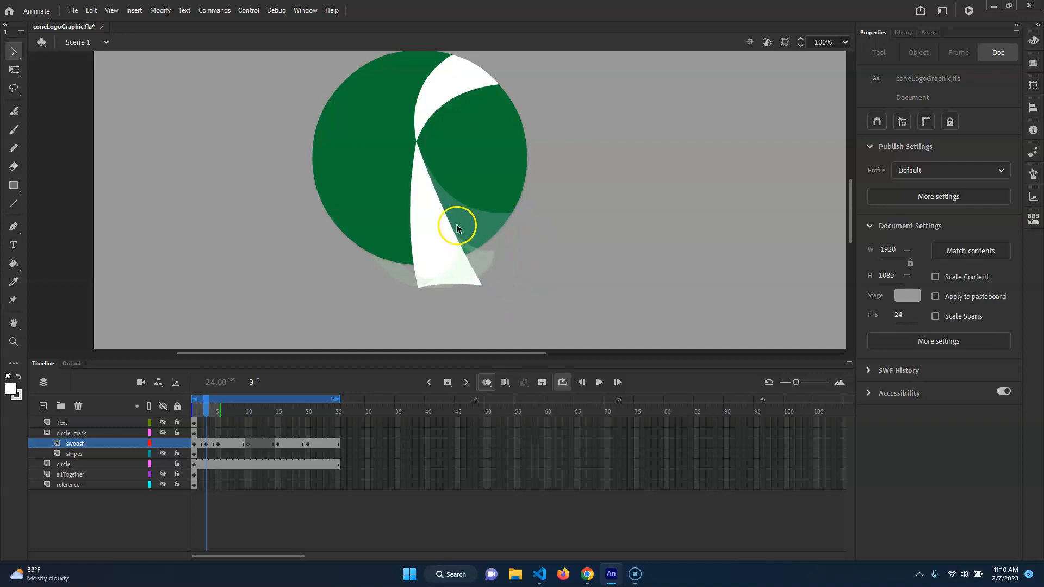
Bow the lower swoosh piece's edges outward and move the point where both pieces meet toward the circle's right edge.
drag(452, 236, 496, 254)
drag(409, 254, 450, 275)
drag(413, 146, 508, 212)
drag(465, 244, 451, 294)
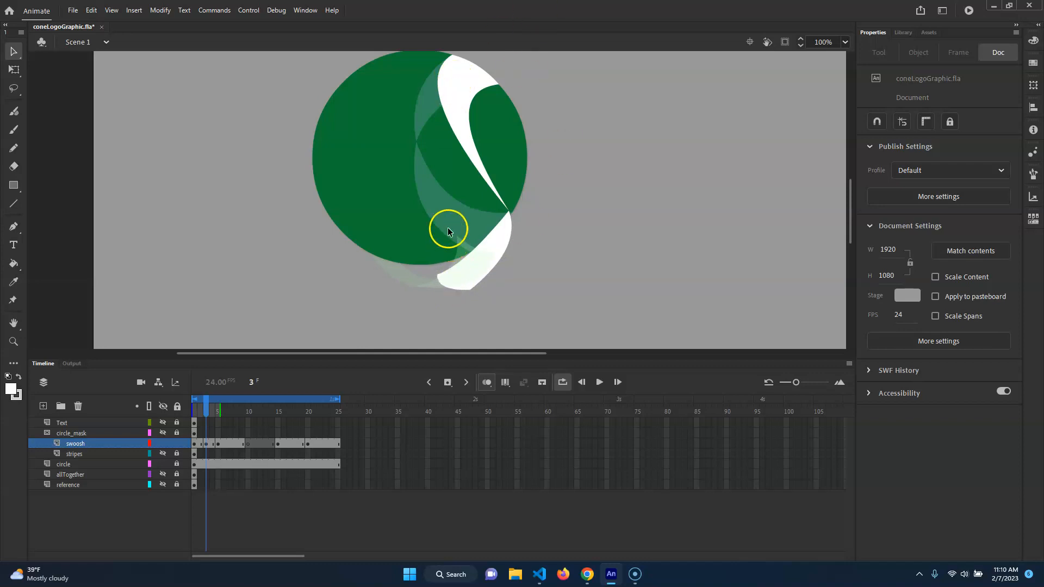
Pull the upper swoosh piece's outer corners down to the circle's center and bend its edges to follow.
drag(512, 152, 551, 187)
drag(492, 86, 451, 194)
drag(528, 122, 530, 203)
drag(536, 123, 473, 179)
drag(521, 154, 473, 173)
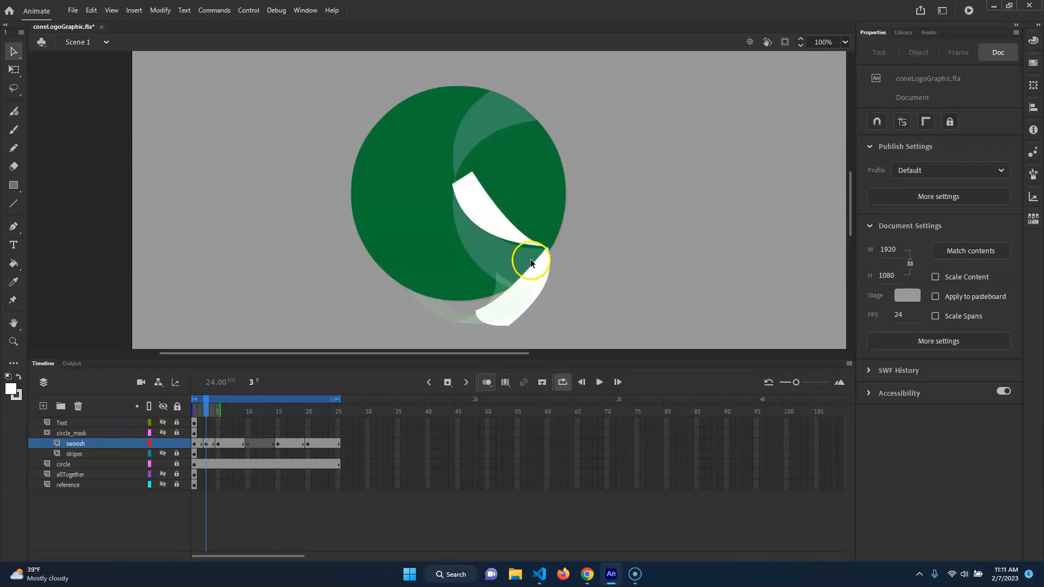
Move the meeting tips of both swoosh pieces inward near the circle's center and curve the lower piece's inner edge.
drag(547, 245, 494, 205)
drag(536, 238, 487, 200)
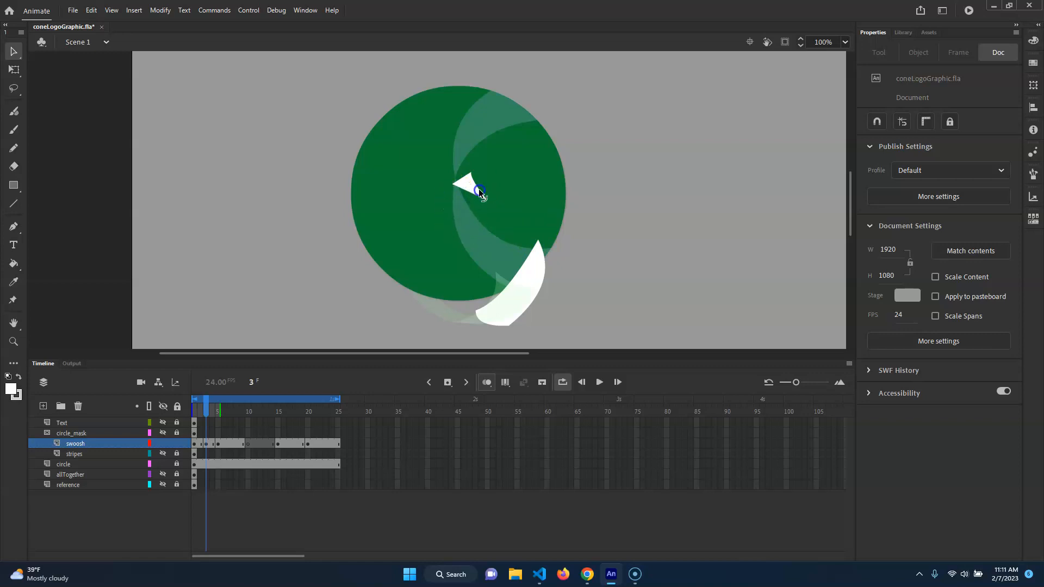
drag(539, 240, 487, 200)
drag(493, 249, 501, 235)
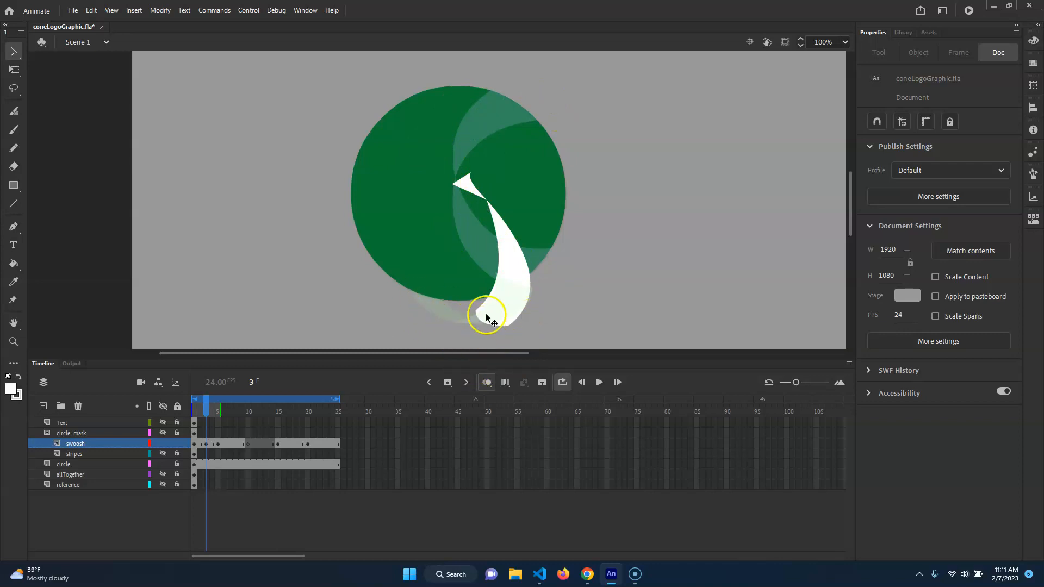
Copy the swoosh layer's keyframe at frame 3.
mouse_move(207, 410)
mouse_down()
mouse_move(191, 399)
mouse_move(316, 412)
mouse_move(198, 403)
mouse_move(209, 393)
mouse_up()
click(91, 444)
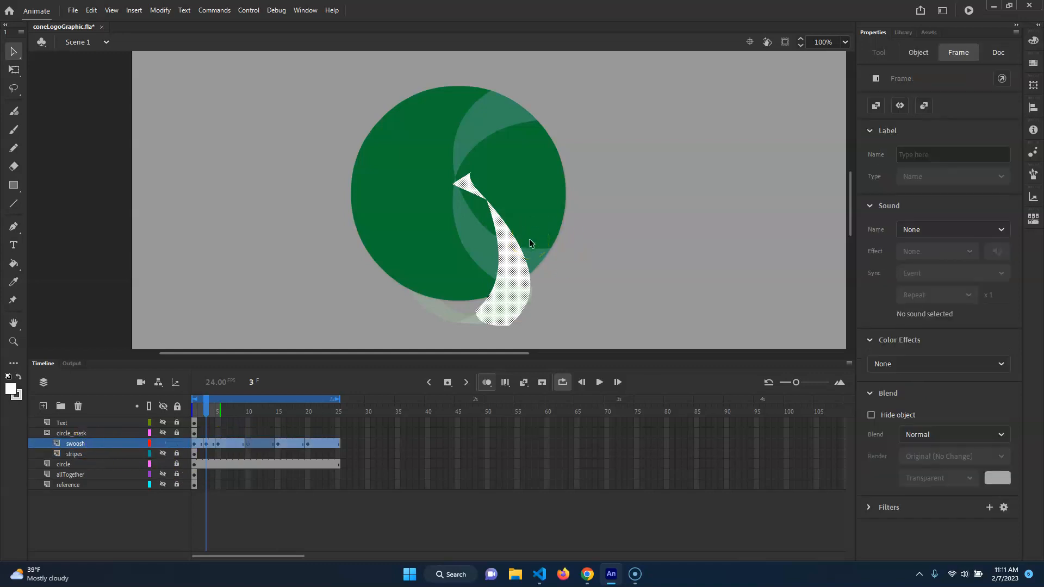
click(195, 456)
click(206, 444)
right_click(206, 444)
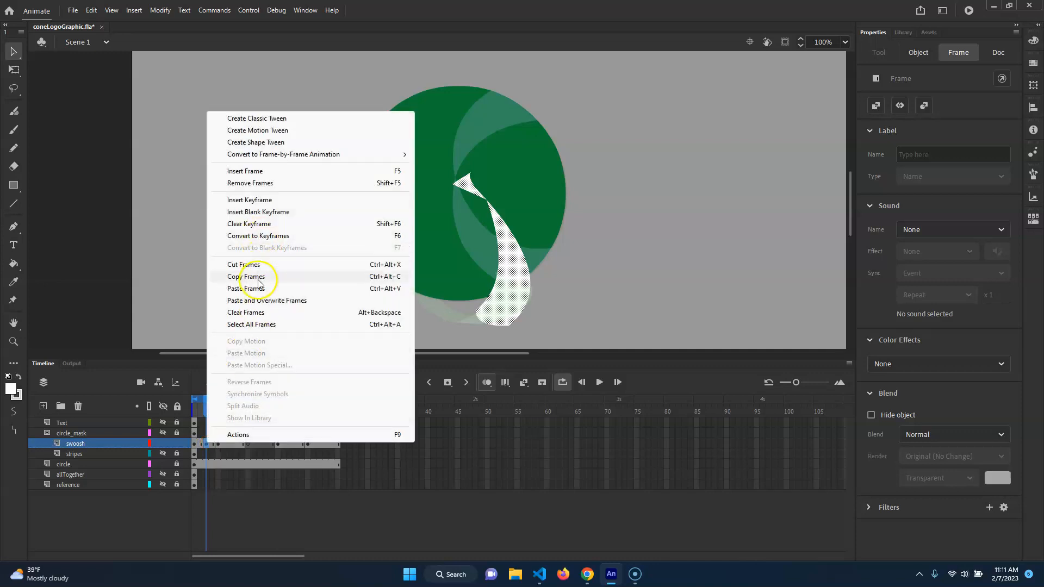
click(258, 280)
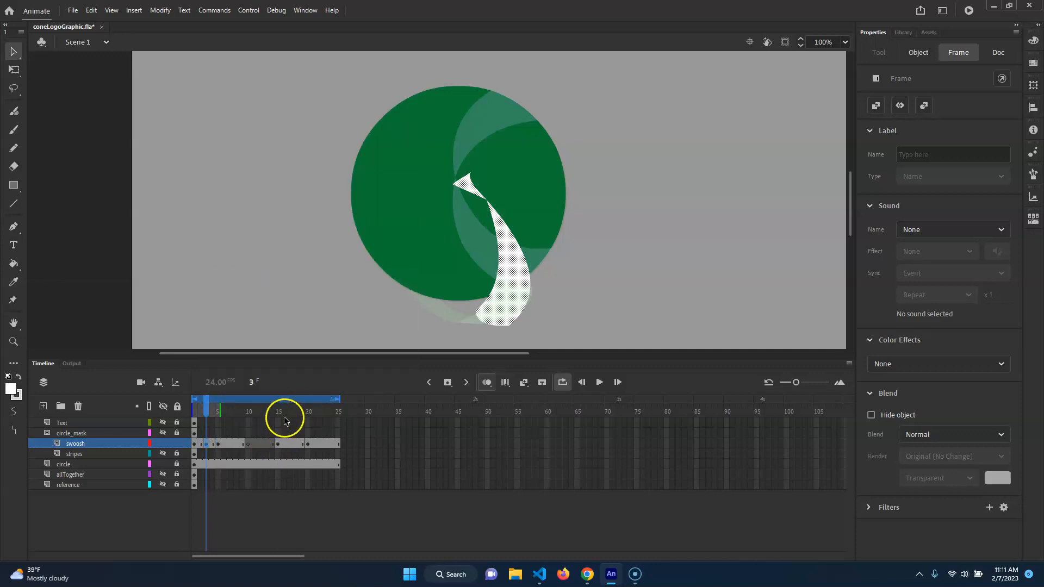
Paste the copied swoosh frame into frame 17 of the swoosh layer.
click(297, 412)
drag(296, 413, 290, 414)
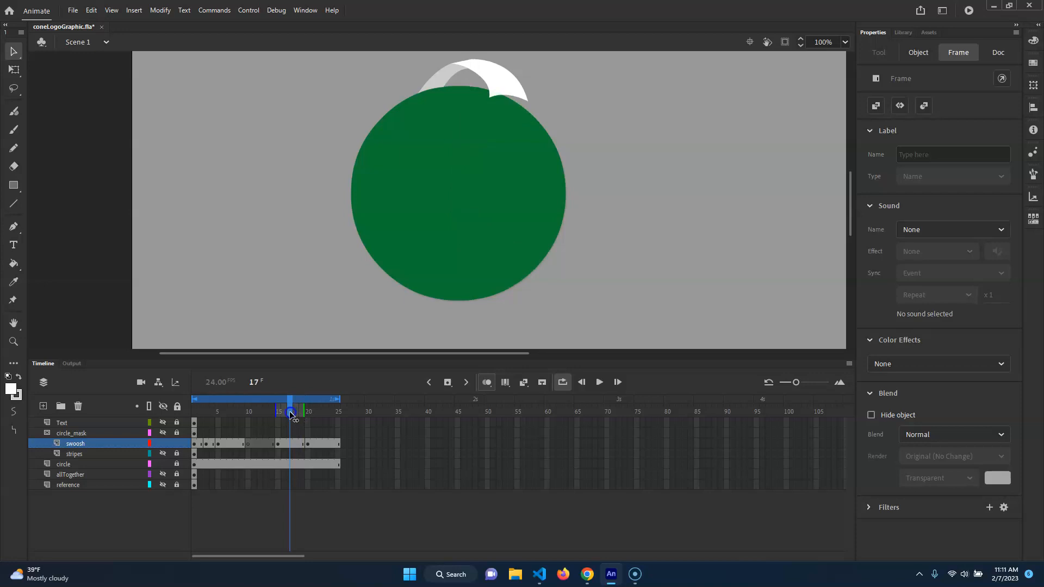
click(286, 443)
right_click(290, 444)
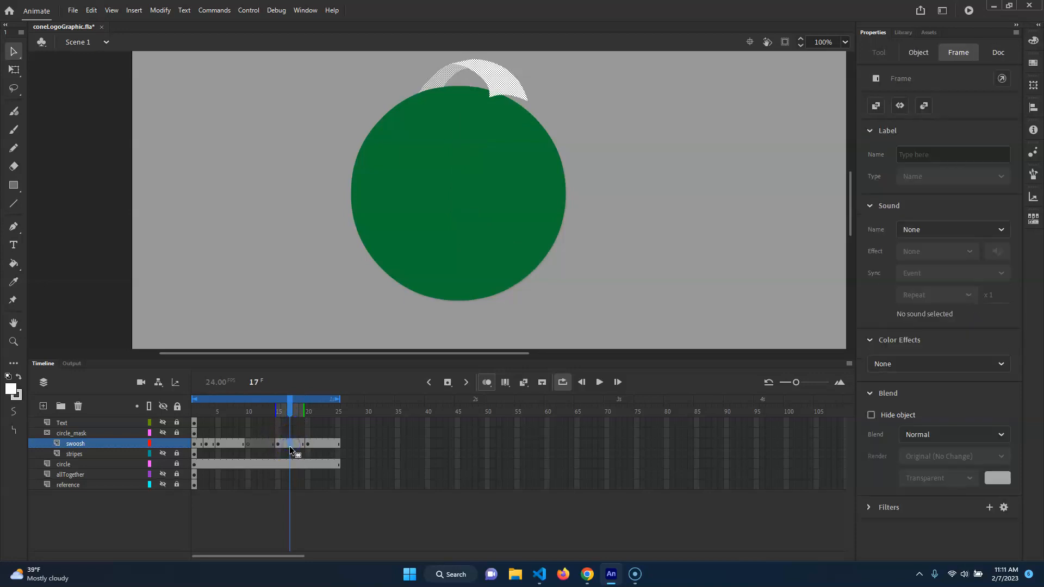
click(348, 293)
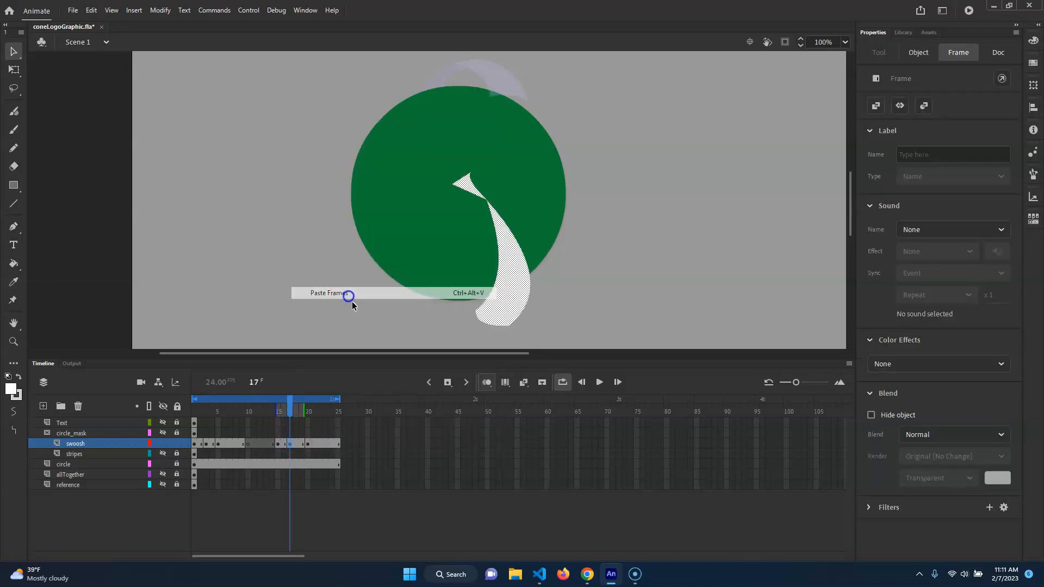
Mirror the pasted swoosh horizontally, tilt it along the circle's onion-skinned upper ribbon, and extend the onion-skin range past frame 20.
click(504, 218)
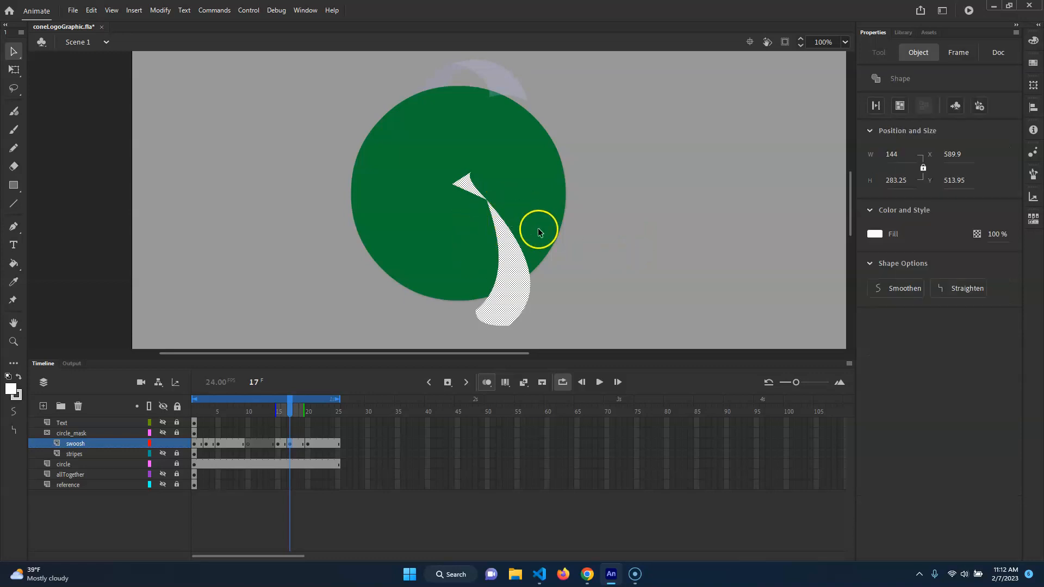
key(q)
drag(529, 247, 485, 180)
drag(303, 411, 314, 412)
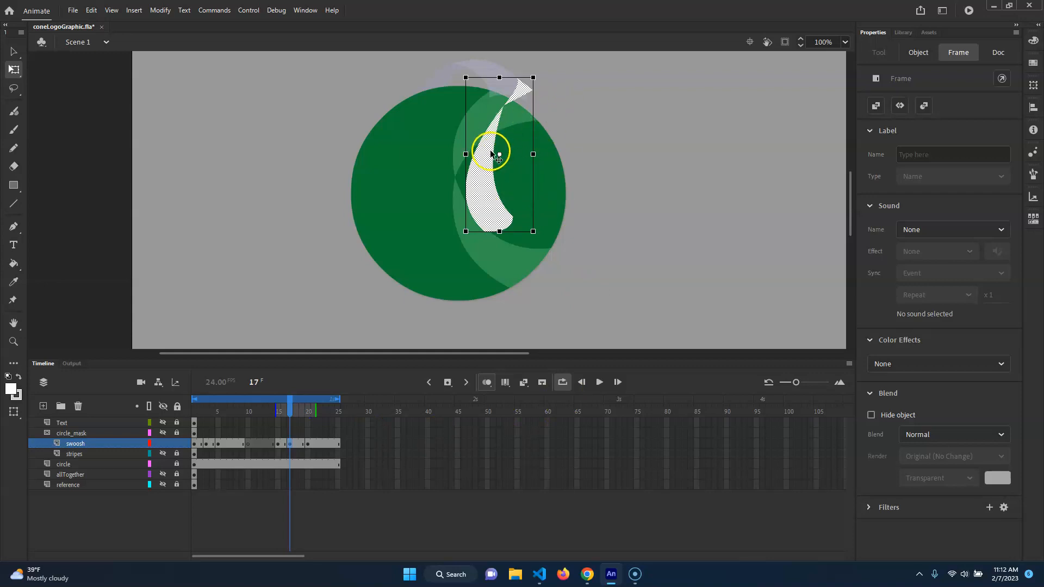
mouse_move(480, 170)
mouse_down()
mouse_move(464, 164)
mouse_move(463, 182)
mouse_move(462, 167)
mouse_up()
drag(531, 246, 513, 235)
mouse_move(470, 184)
mouse_down()
mouse_move(449, 179)
mouse_move(456, 194)
mouse_move(453, 177)
mouse_up()
drag(524, 97, 518, 94)
click(517, 93)
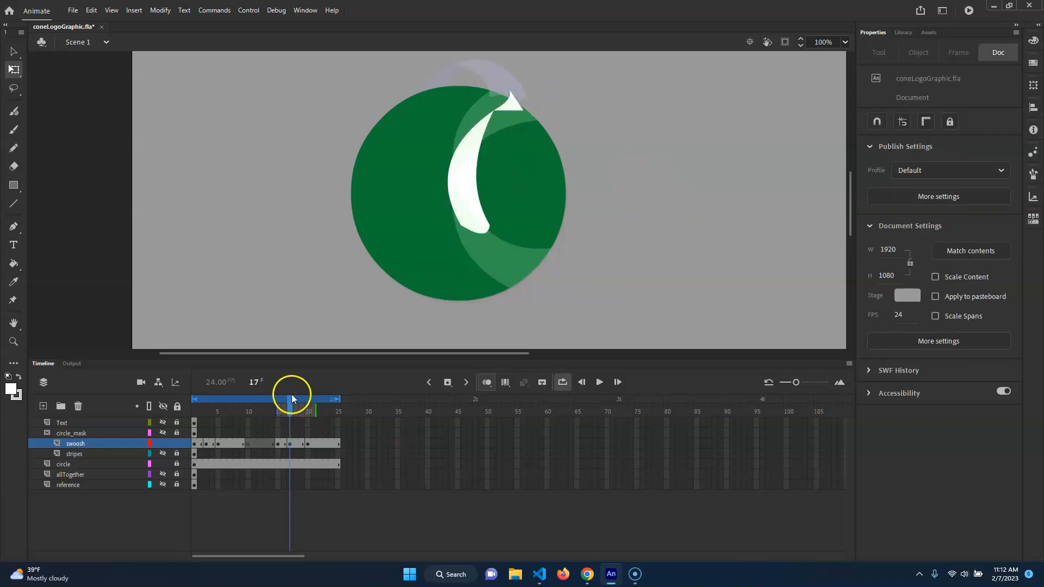
Play the animation, then turn the frame 17 swoosh upside down so its thick end rises above the circle.
click(599, 382)
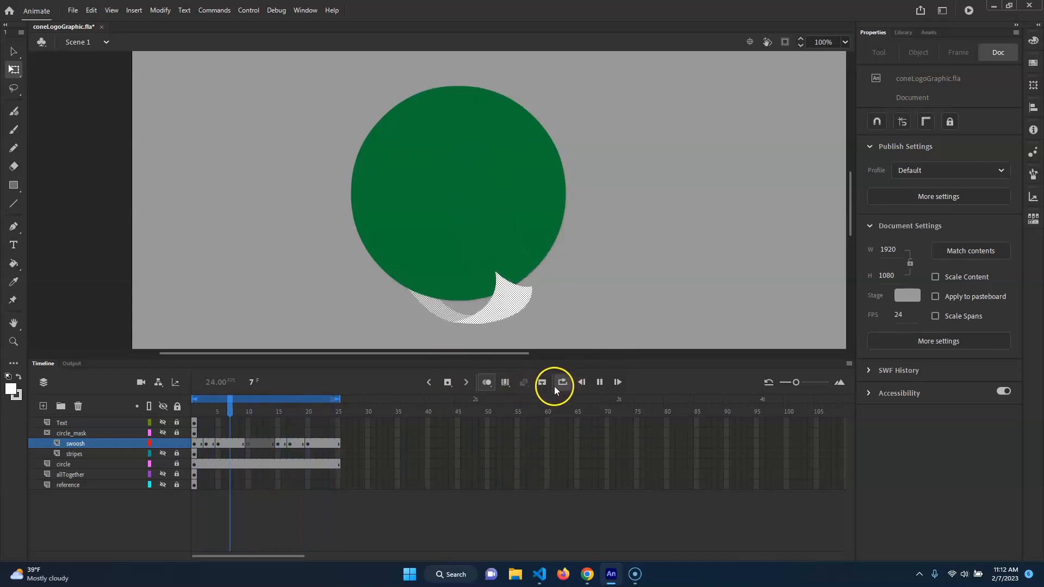
click(322, 412)
drag(321, 412, 291, 403)
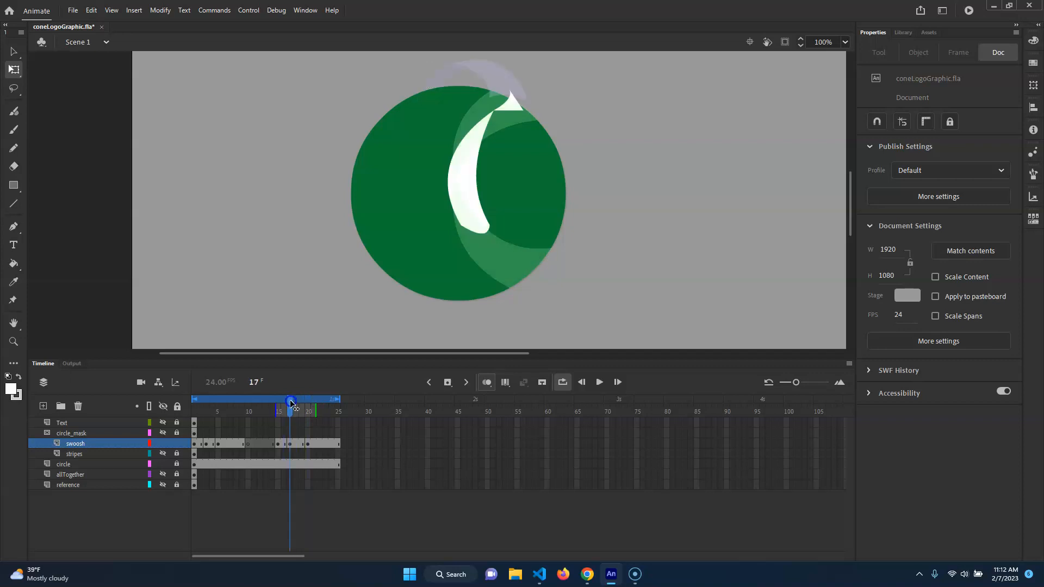
drag(560, 84, 367, 290)
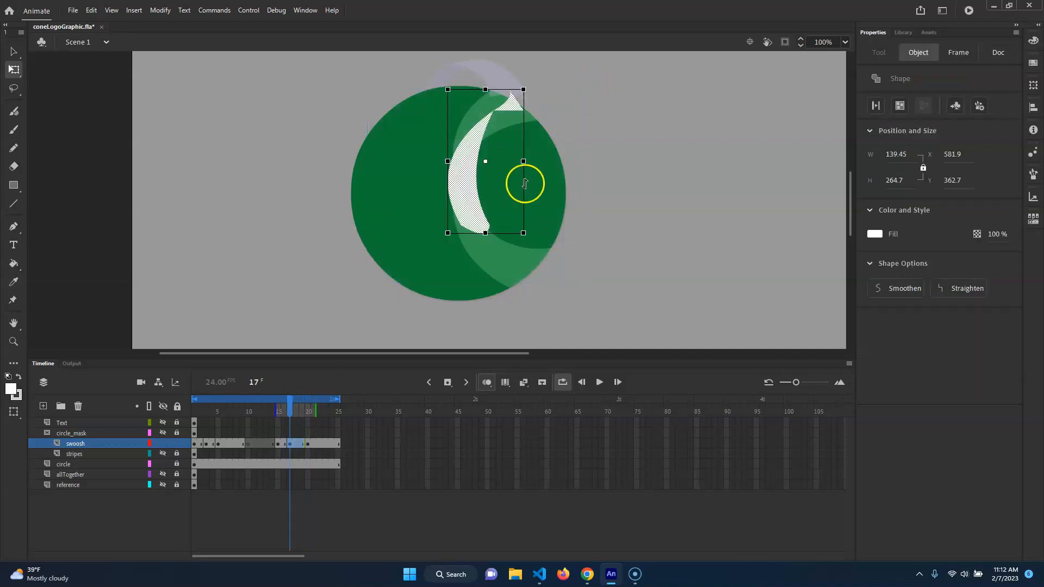
drag(527, 247, 419, 69)
drag(503, 144, 497, 113)
click(440, 266)
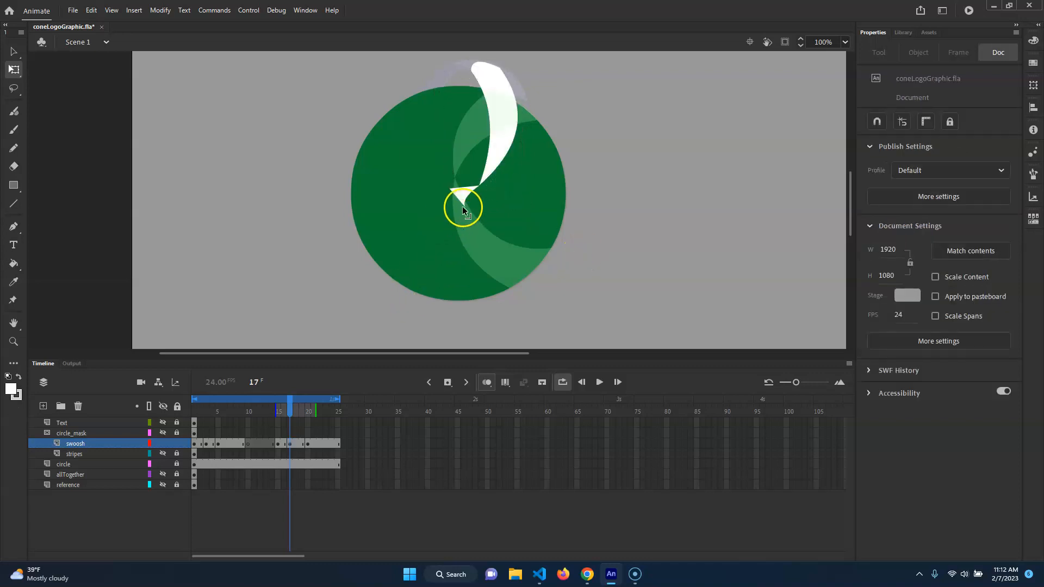
Stretch the lower swoosh piece down along the onion-skinned ribbon, widen the upper end's outer corner, and play back the result.
mouse_move(471, 207)
mouse_down()
mouse_move(488, 208)
mouse_move(451, 192)
mouse_move(463, 232)
mouse_move(472, 207)
mouse_move(460, 205)
mouse_move(470, 209)
mouse_up()
drag(462, 231, 458, 238)
drag(471, 72, 462, 78)
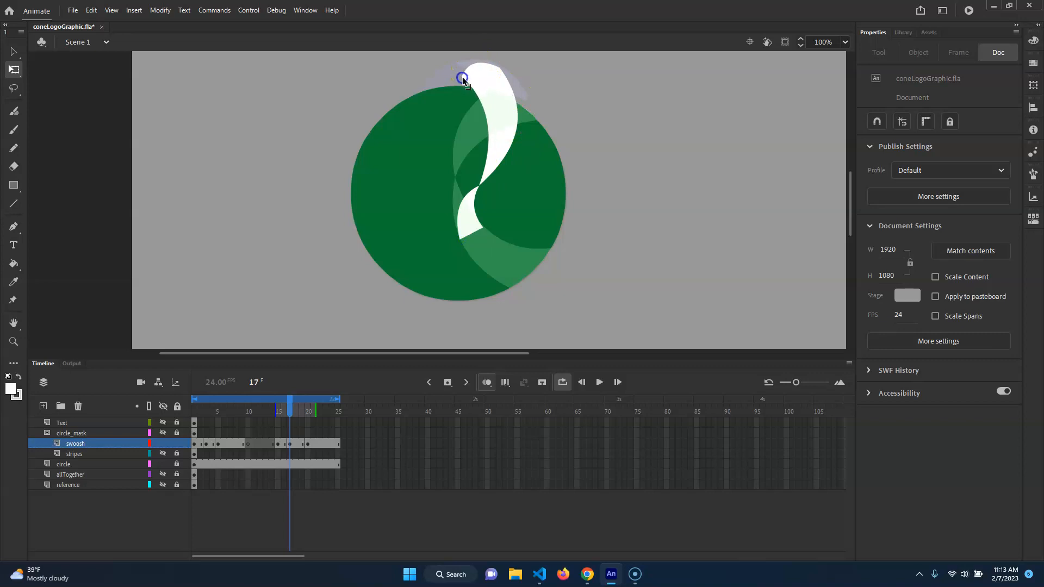
key(Return)
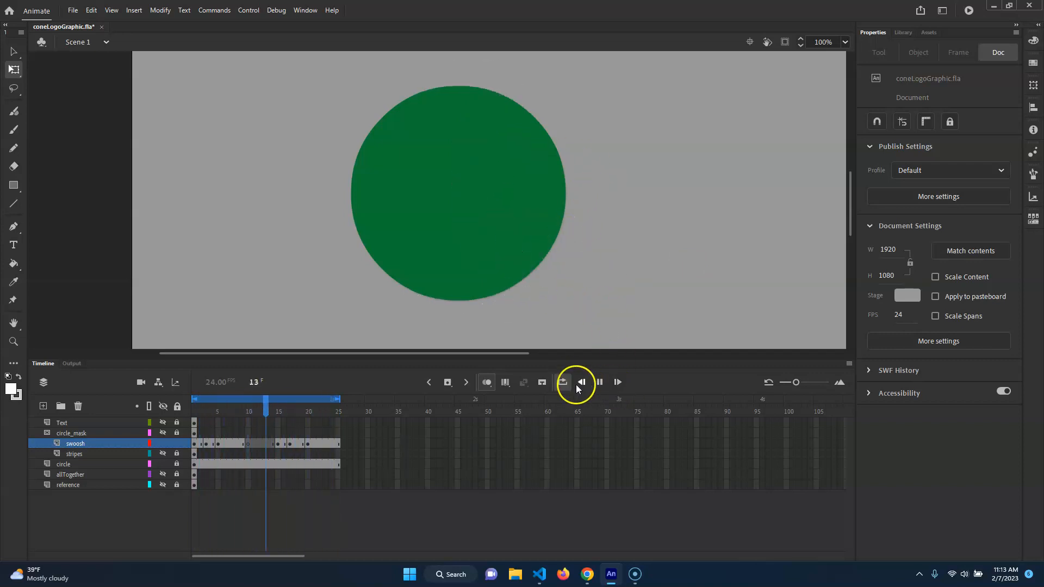
click(599, 384)
drag(277, 411, 290, 415)
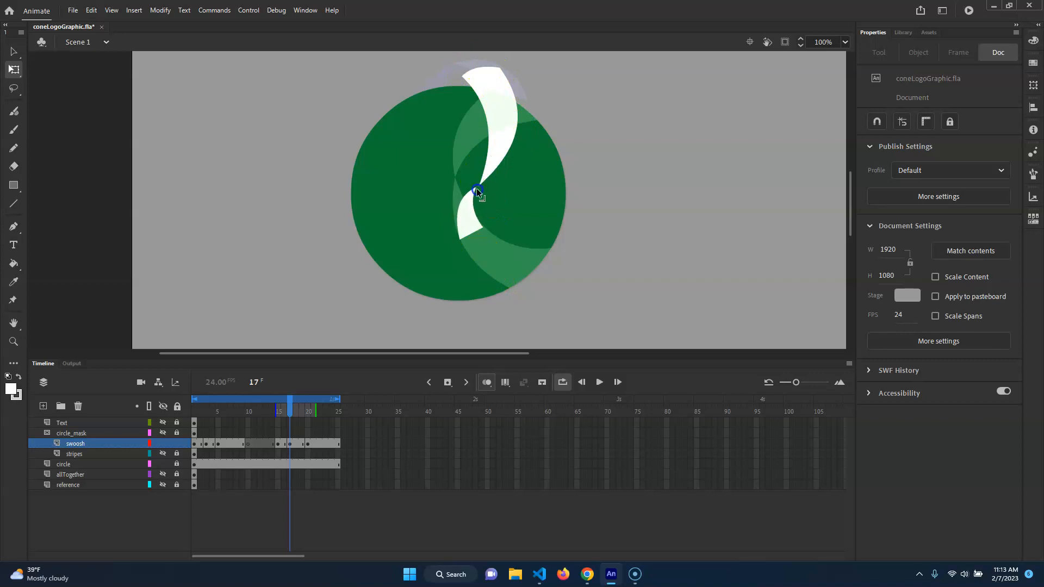
Shorten the upper swoosh piece in frame 17 by raising its lower tip, and shift its top corners and edges outward.
drag(474, 192, 481, 151)
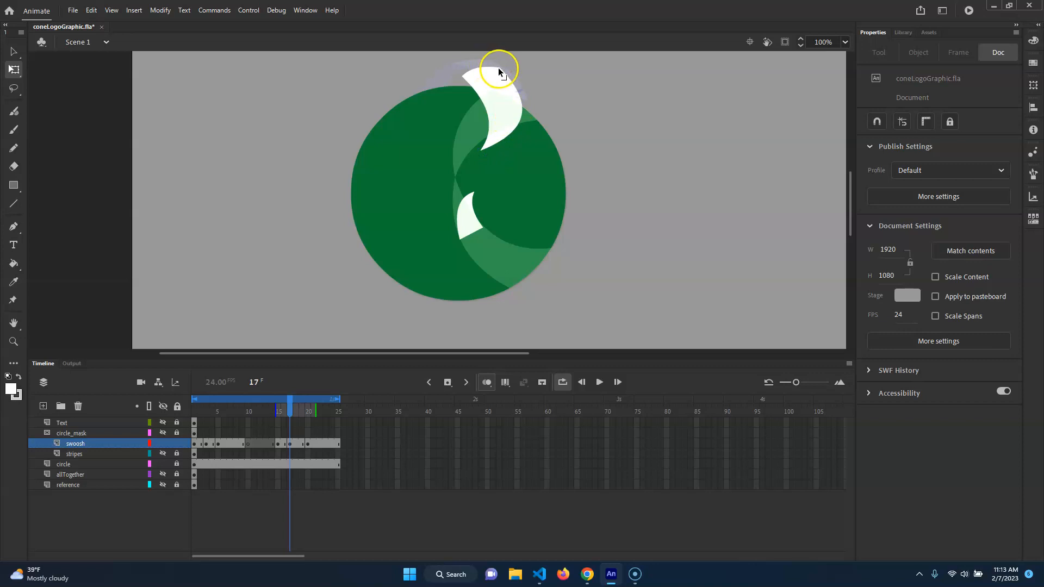
mouse_move(486, 63)
mouse_down()
mouse_move(459, 77)
mouse_move(481, 63)
mouse_move(518, 71)
mouse_move(465, 74)
mouse_move(493, 70)
mouse_up()
click(557, 80)
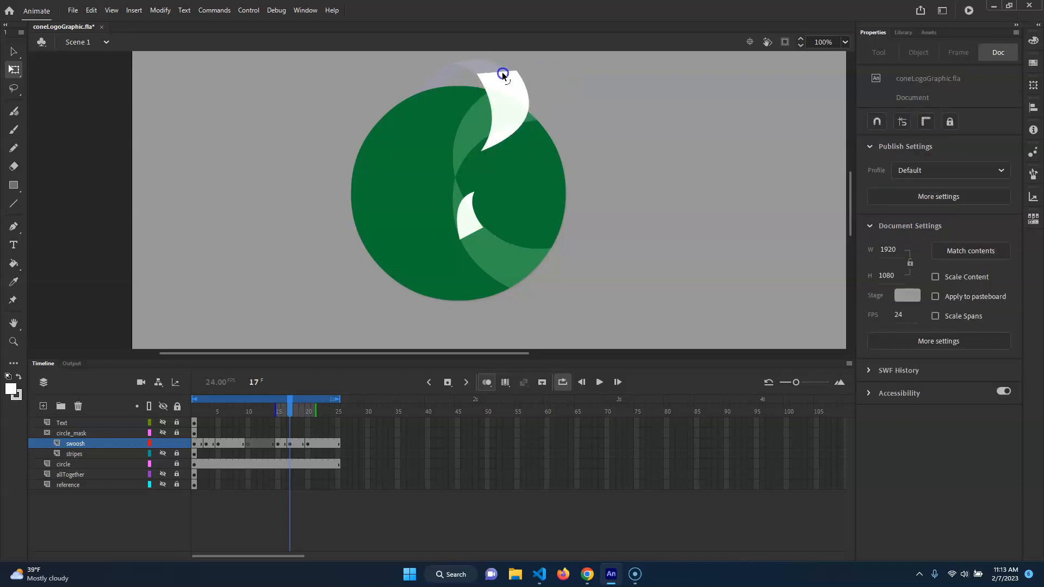
drag(484, 149, 524, 68)
drag(529, 112, 517, 114)
Pull the lower swoosh piece up to meet the upper piece's tip, shorten its bottom end, and play the animation.
drag(475, 191, 471, 143)
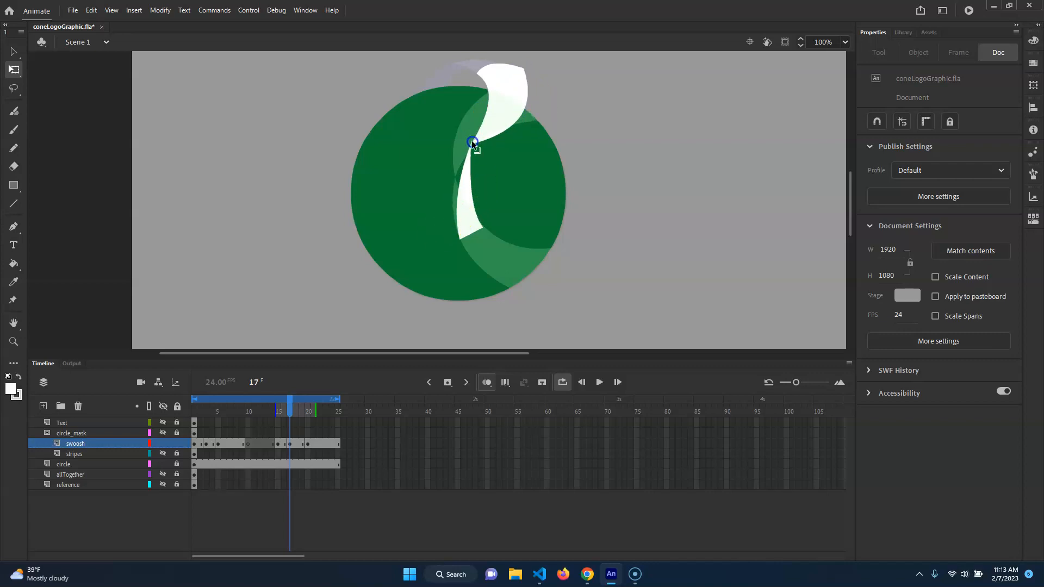
drag(454, 241, 470, 200)
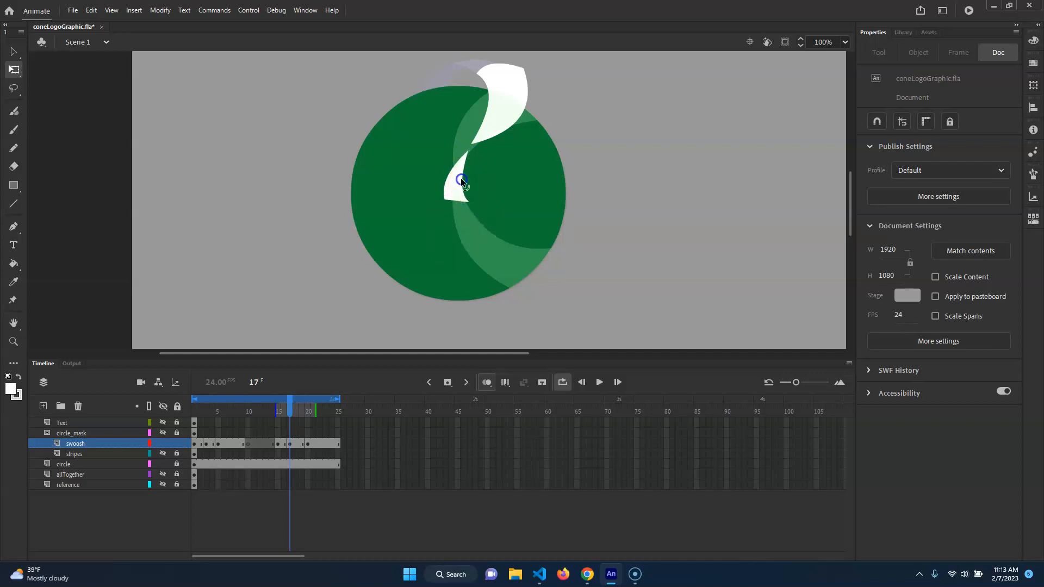
drag(468, 150, 471, 145)
click(599, 382)
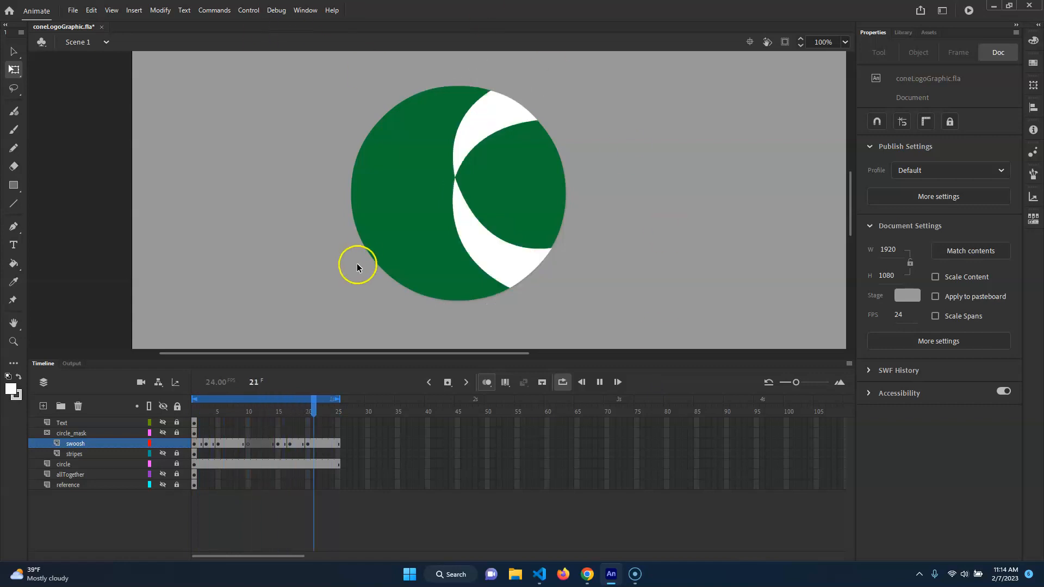
click(600, 382)
Insert a keyframe at frame 2 of the swoosh layer and select its whole swoosh for free transforming.
drag(316, 408, 210, 443)
click(190, 445)
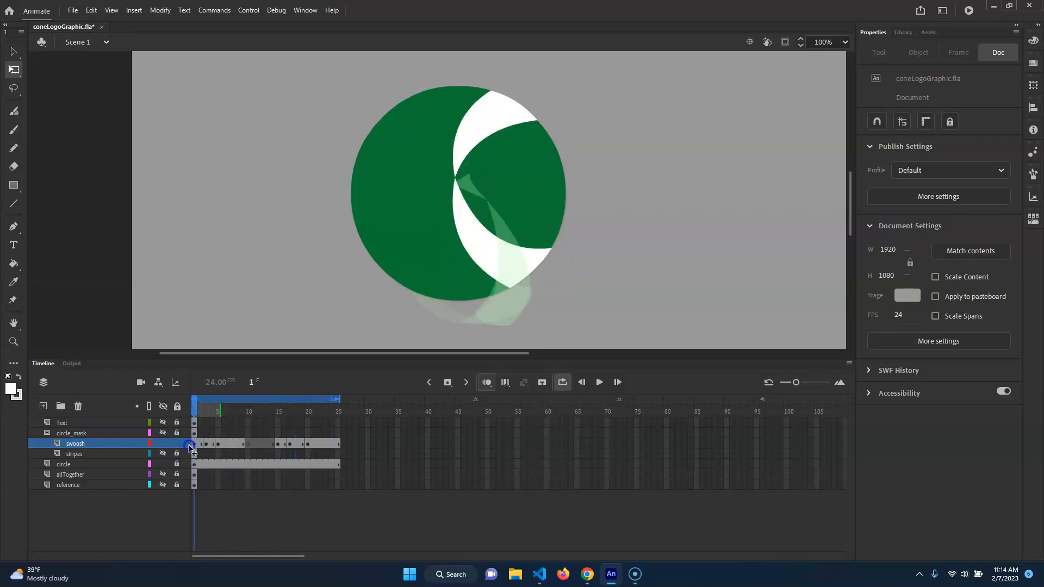
click(204, 445)
click(199, 445)
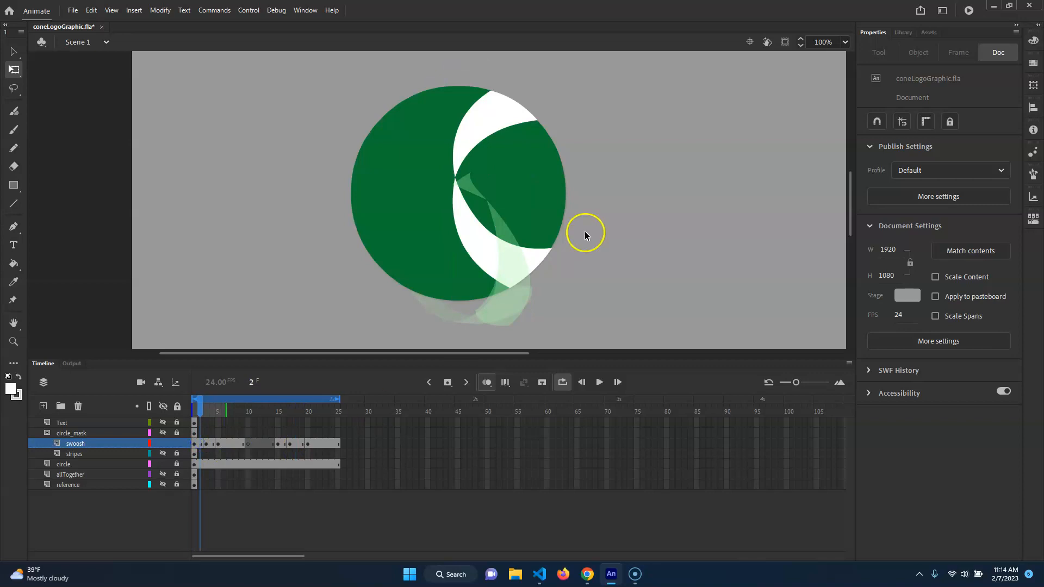
mouse_move(198, 404)
mouse_down()
mouse_move(149, 406)
mouse_move(222, 409)
mouse_move(202, 407)
mouse_up()
click(198, 443)
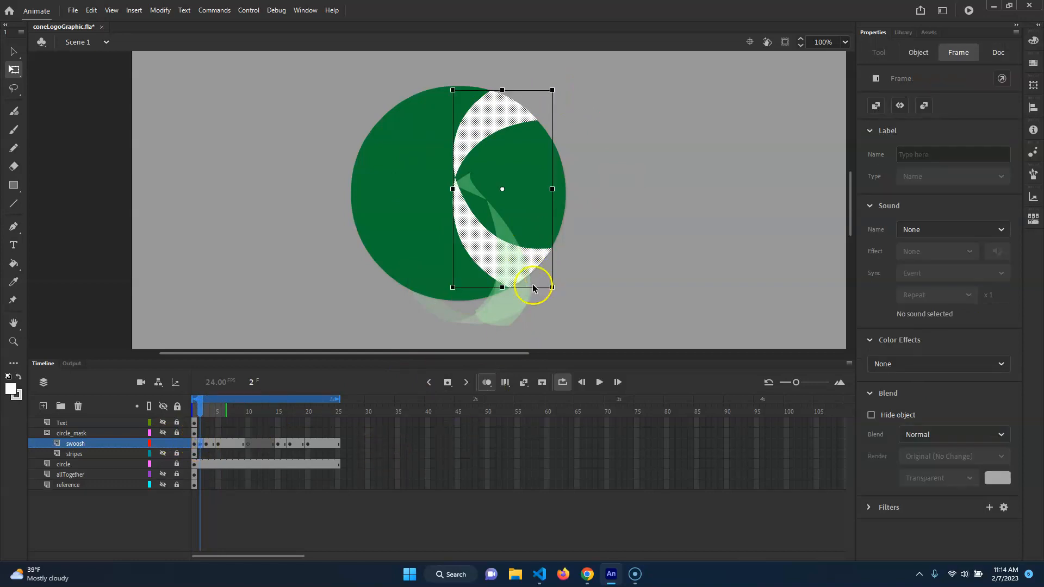
click(638, 102)
key(v)
drag(634, 84, 383, 340)
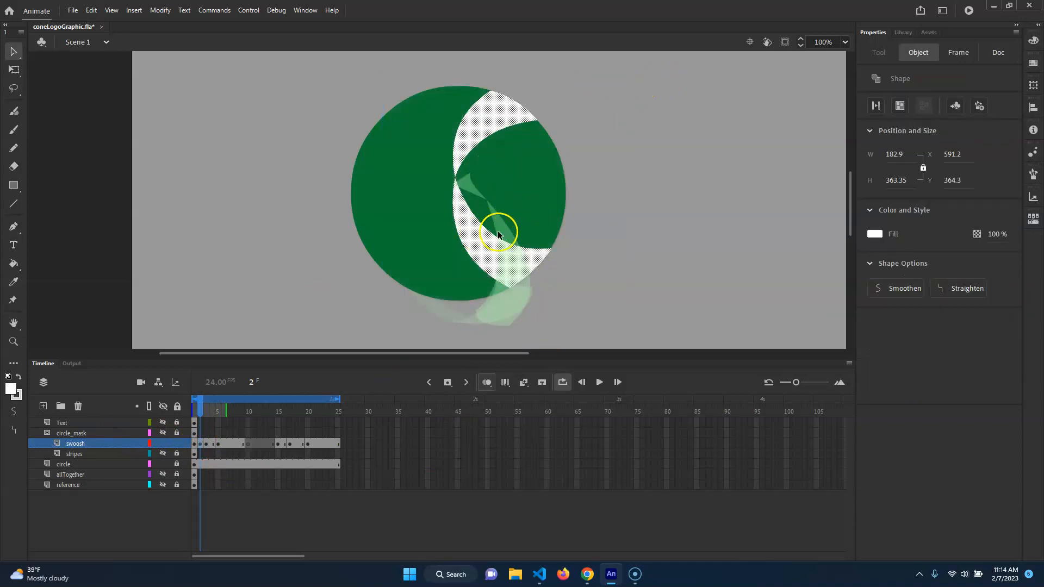
key(q)
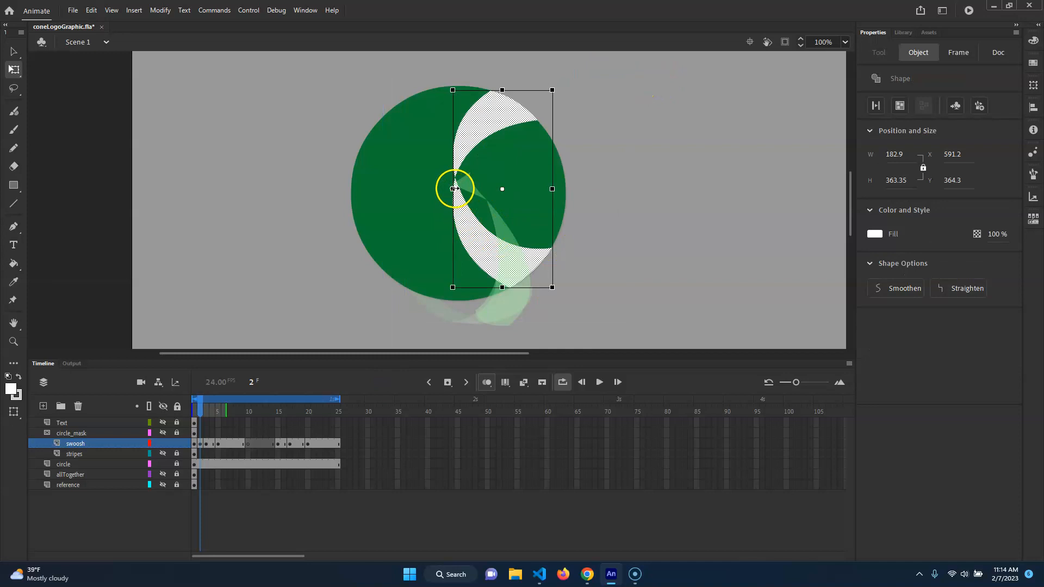
Try mirroring the frame 2 swoosh horizontally and repositioning it over the circle, then undo the changes.
mouse_move(453, 288)
mouse_down()
mouse_move(434, 289)
mouse_move(491, 286)
mouse_move(454, 288)
mouse_up()
mouse_move(504, 250)
mouse_down()
mouse_move(545, 270)
mouse_move(511, 266)
mouse_up()
drag(587, 212, 504, 221)
drag(559, 256, 493, 233)
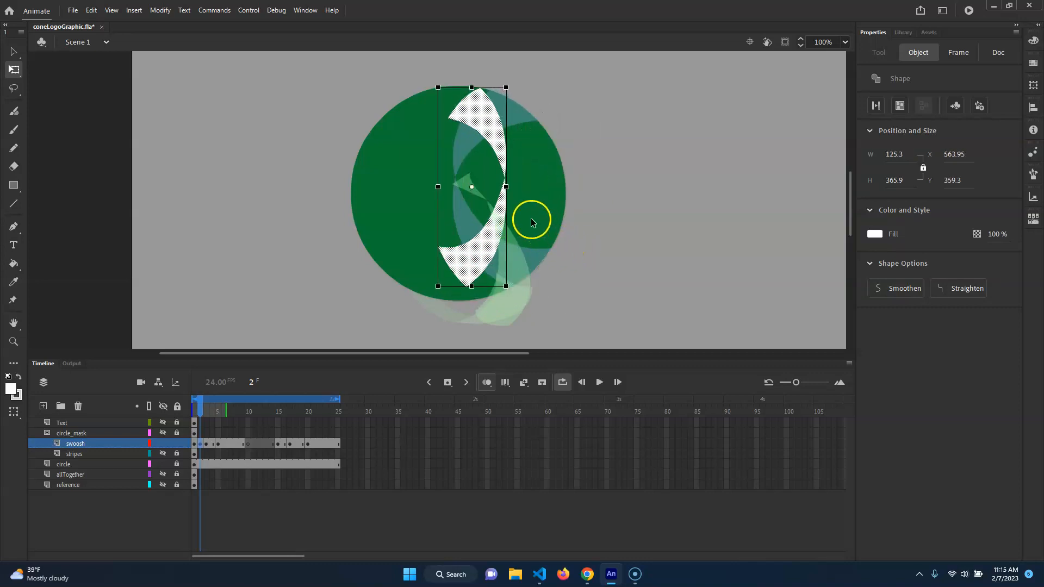
key(ctrl+z)
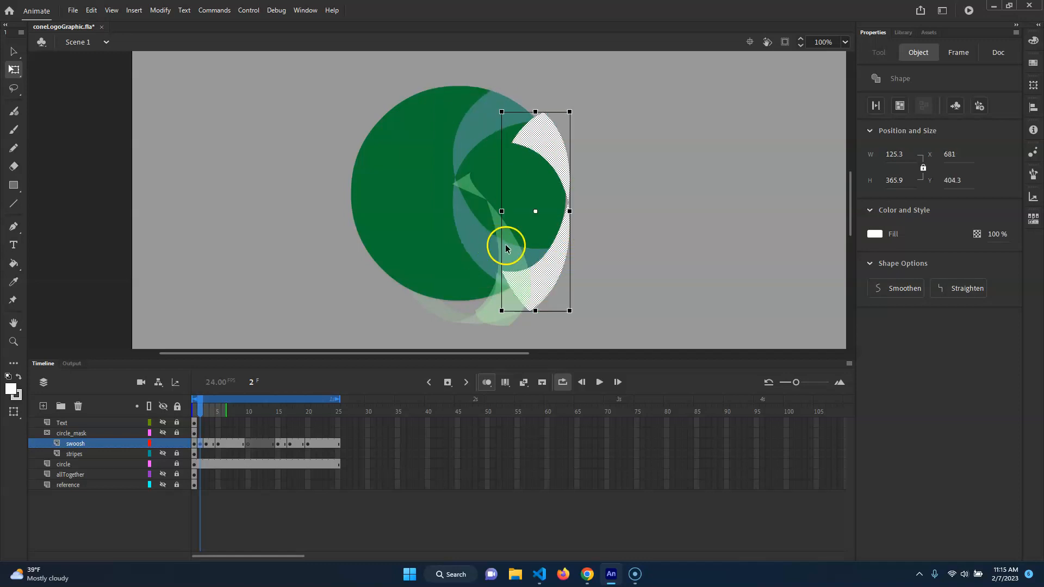
key(ctrl+z)
Shift the frame 2 swoosh slightly lower and pull the point where its two pieces meet inward.
drag(522, 148, 484, 132)
click(557, 231)
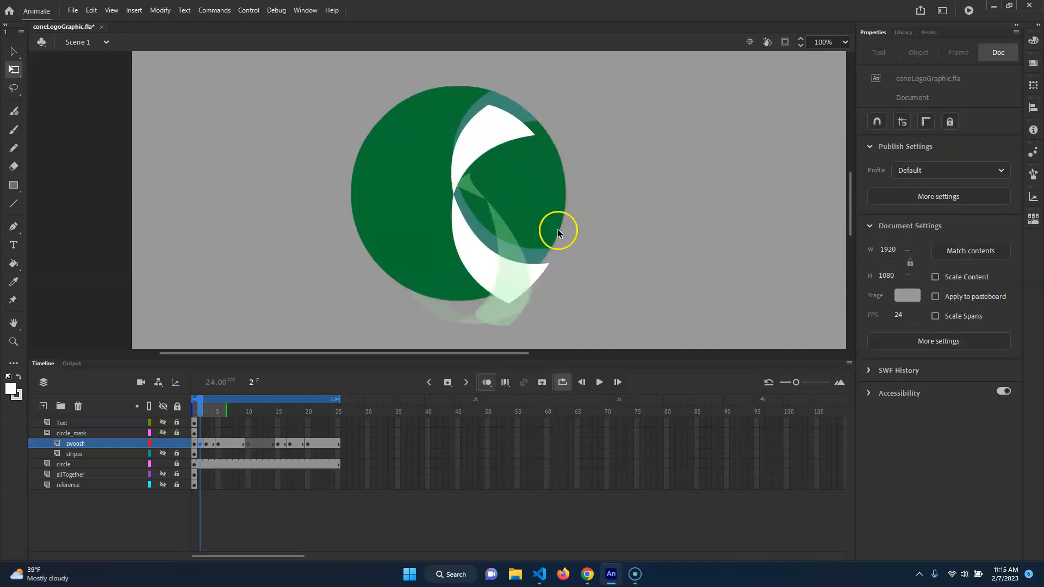
mouse_move(455, 196)
mouse_down()
mouse_move(504, 200)
mouse_move(495, 158)
mouse_move(471, 193)
mouse_up()
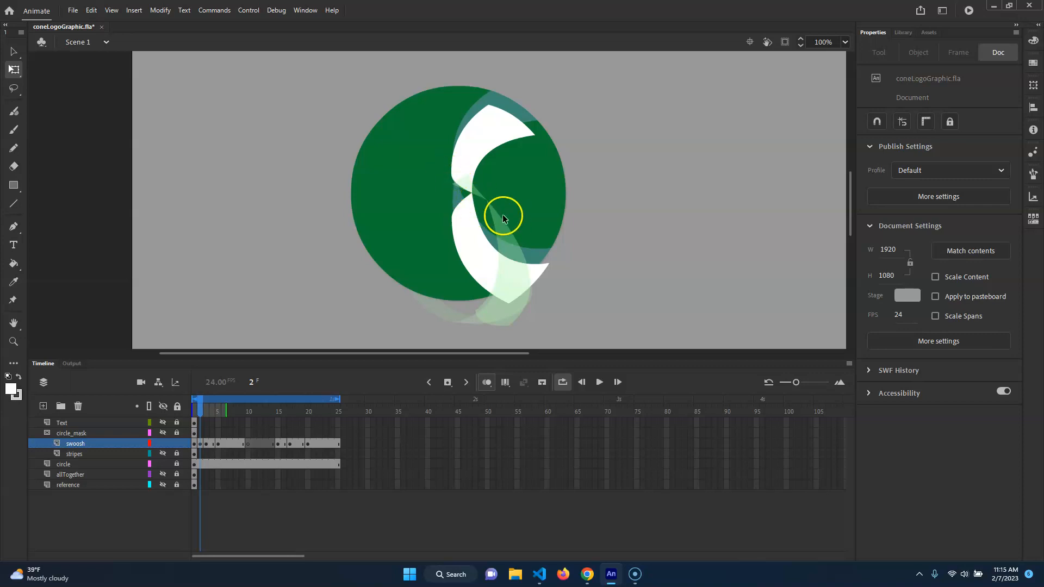
Narrow the lower swoosh piece in frame 2 by bending its long edges and moving its bottom corners toward the onion-skinned frame 3 shape.
drag(451, 211, 509, 303)
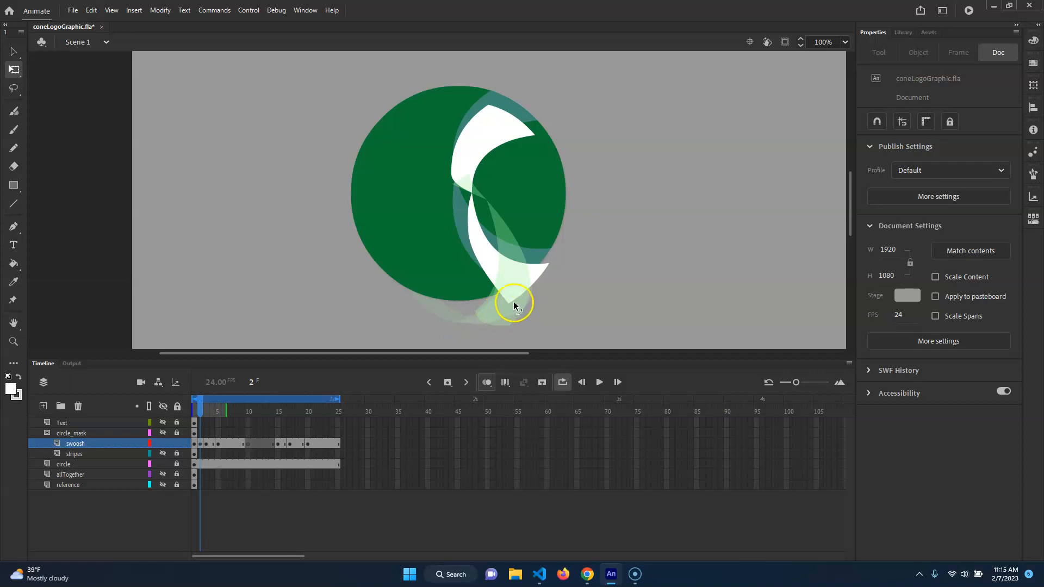
drag(508, 302, 497, 299)
drag(548, 269, 490, 244)
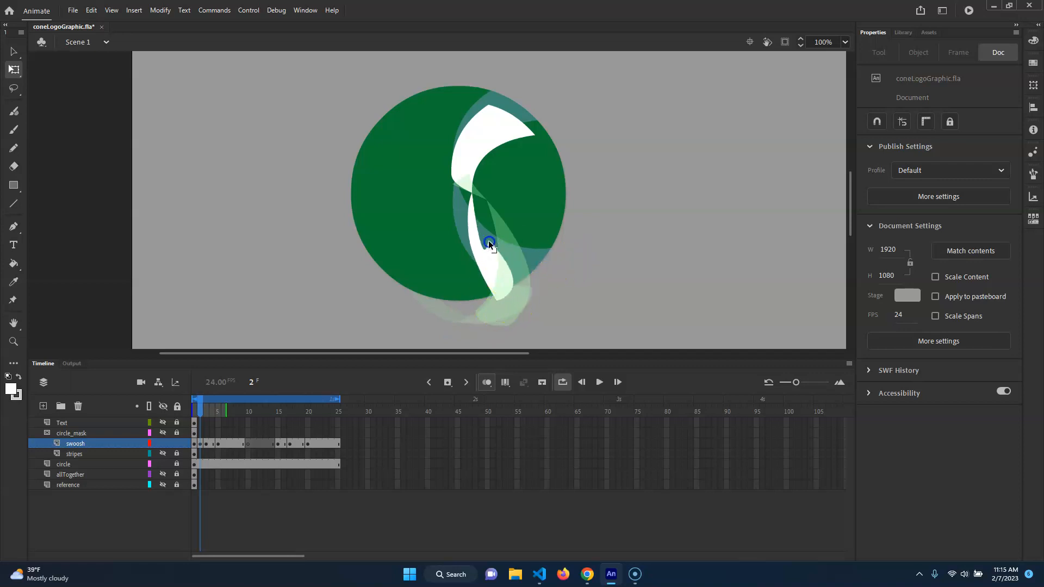
drag(511, 303, 539, 272)
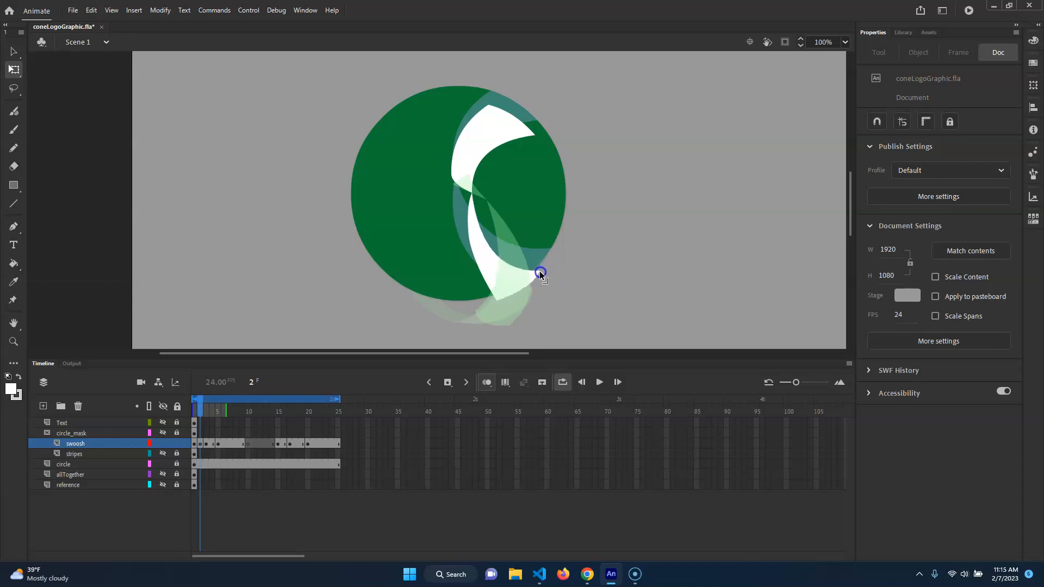
click(496, 253)
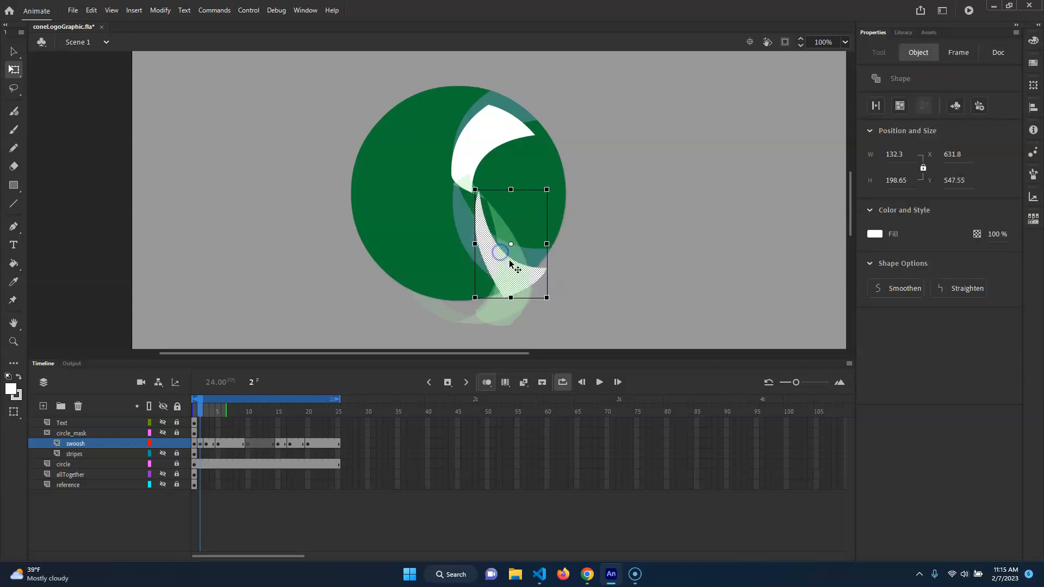
click(629, 265)
mouse_move(495, 254)
mouse_down()
mouse_move(514, 240)
mouse_move(477, 262)
mouse_move(488, 256)
mouse_up()
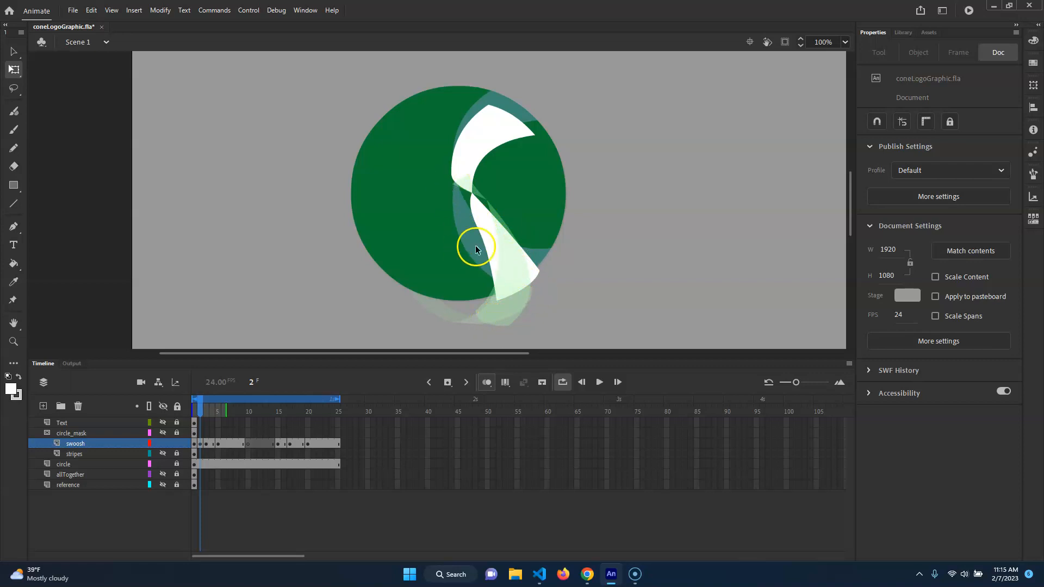
Narrow the upper swoosh piece in frame 2 by bending its outer edge and pulling its top corners inward.
drag(452, 174, 458, 175)
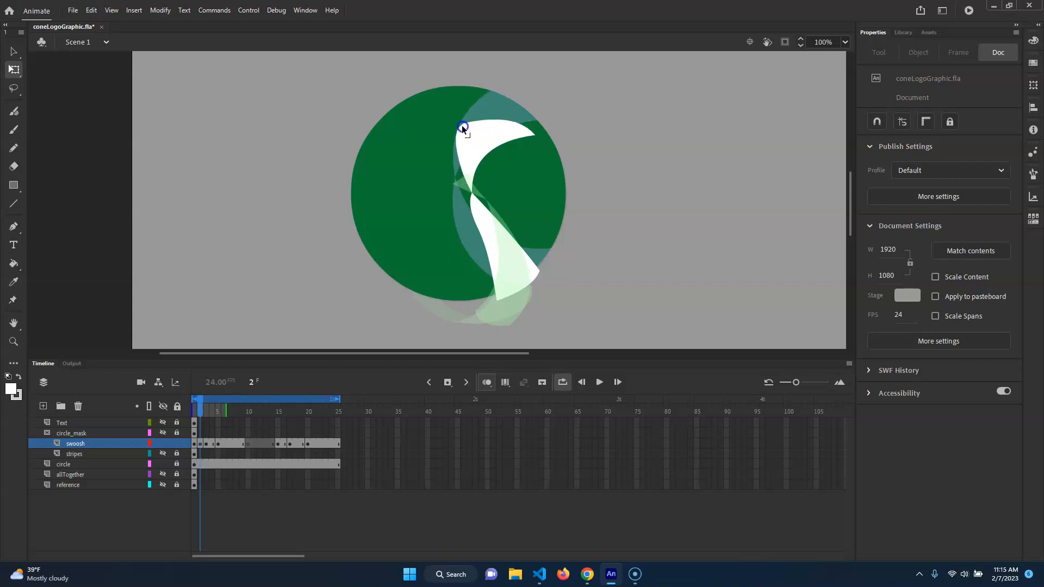
drag(456, 141, 460, 168)
drag(466, 122, 452, 161)
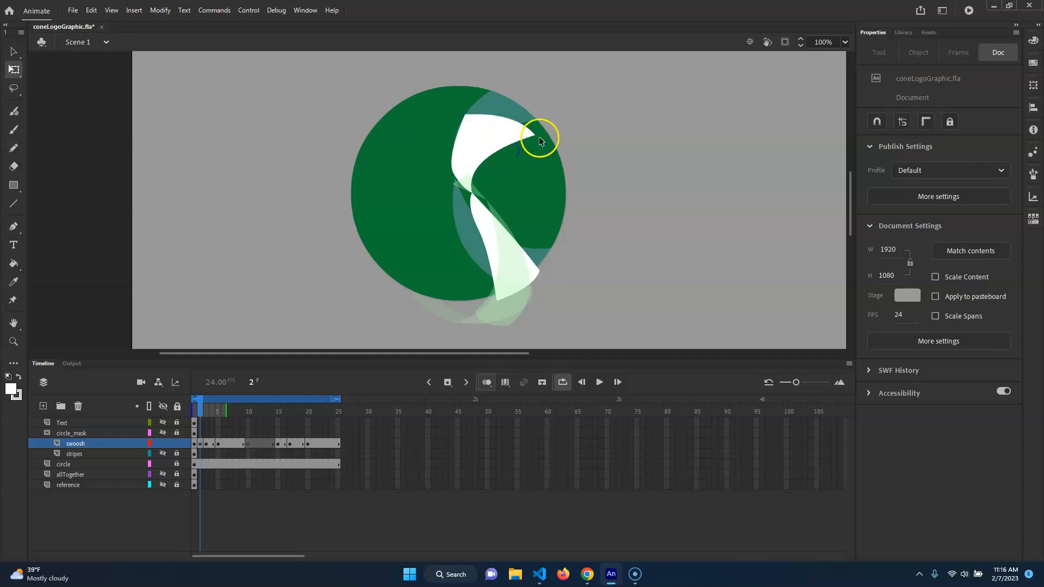
drag(534, 135, 496, 137)
click(501, 129)
click(548, 119)
drag(453, 169, 449, 163)
drag(492, 136, 445, 136)
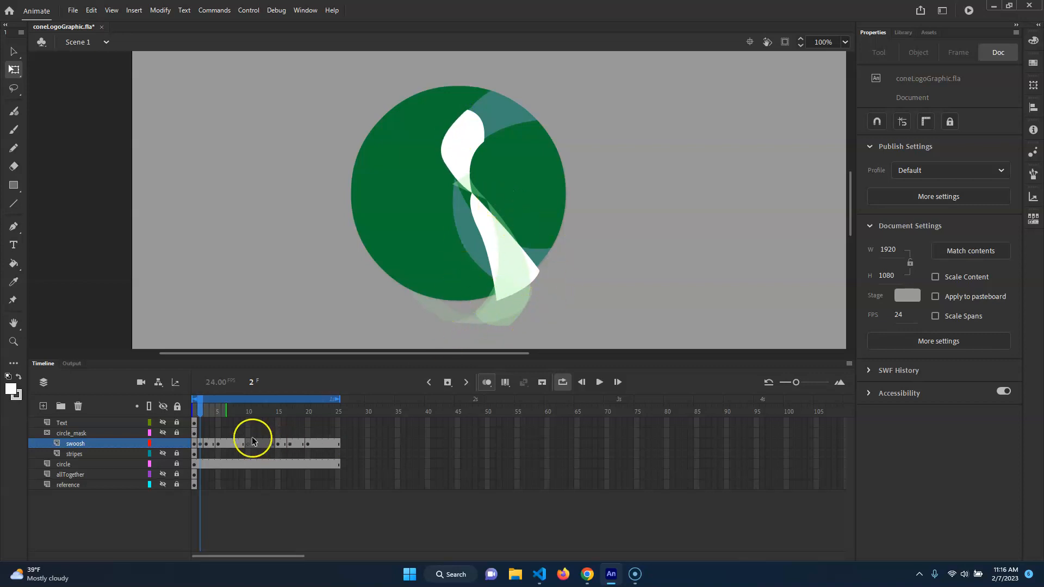
Insert a keyframe at frame 4 of the swoosh layer and clear the shape selection.
click(196, 413)
mouse_move(197, 413)
mouse_down()
mouse_move(223, 418)
mouse_move(196, 418)
mouse_move(209, 420)
mouse_up()
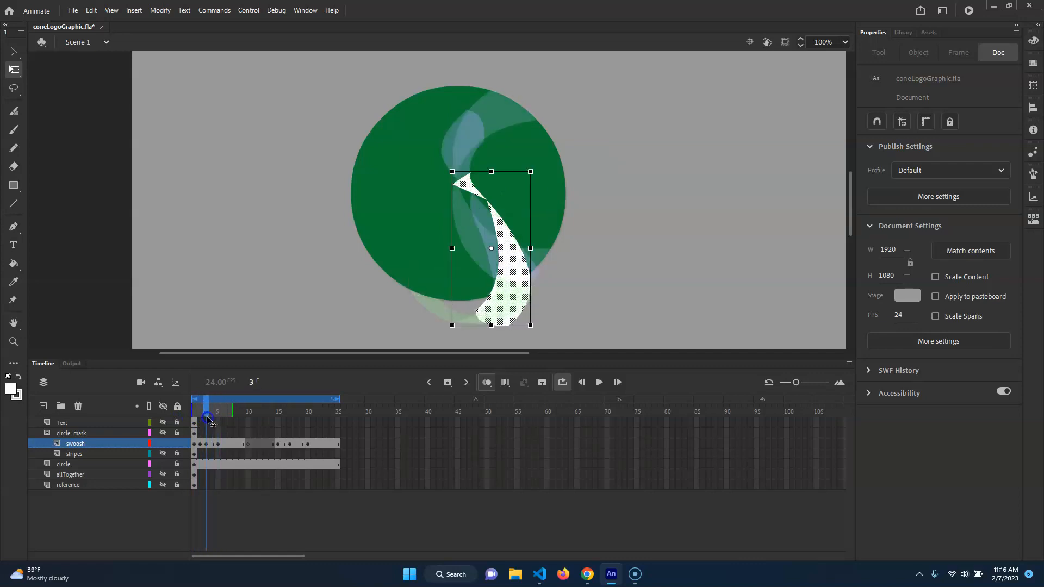
click(212, 443)
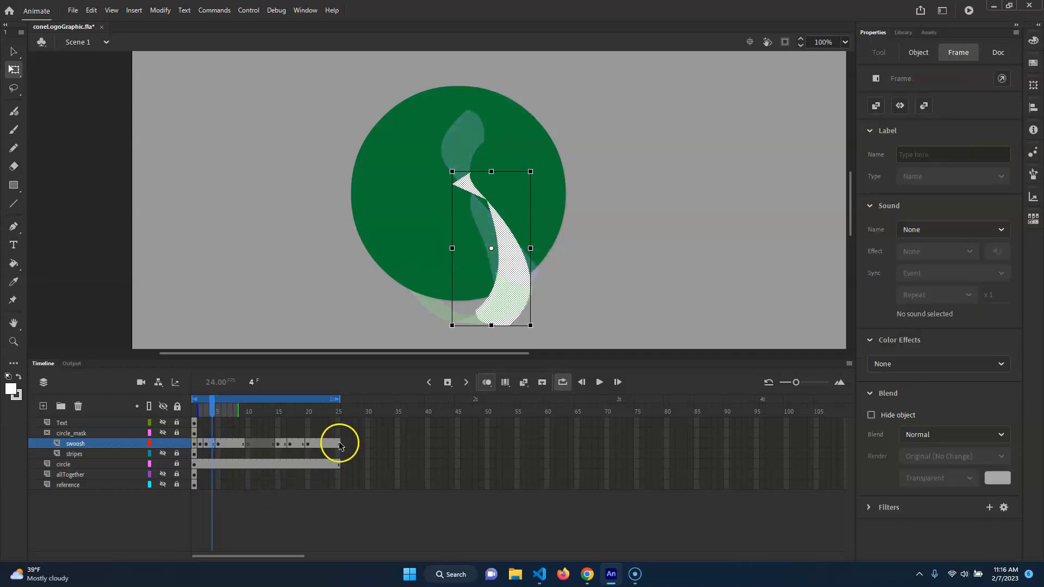
click(634, 261)
click(511, 288)
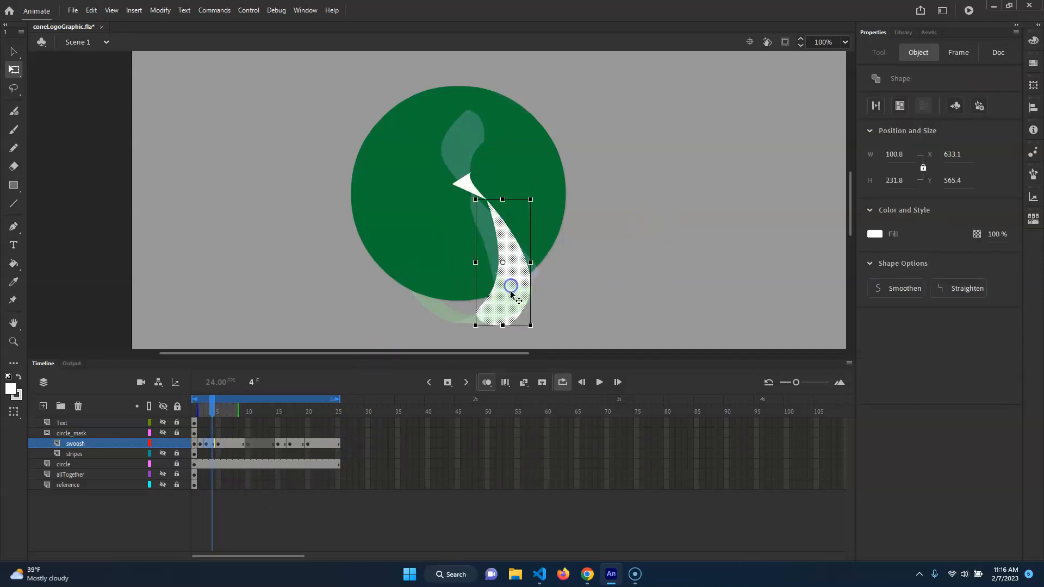
click(210, 444)
click(212, 465)
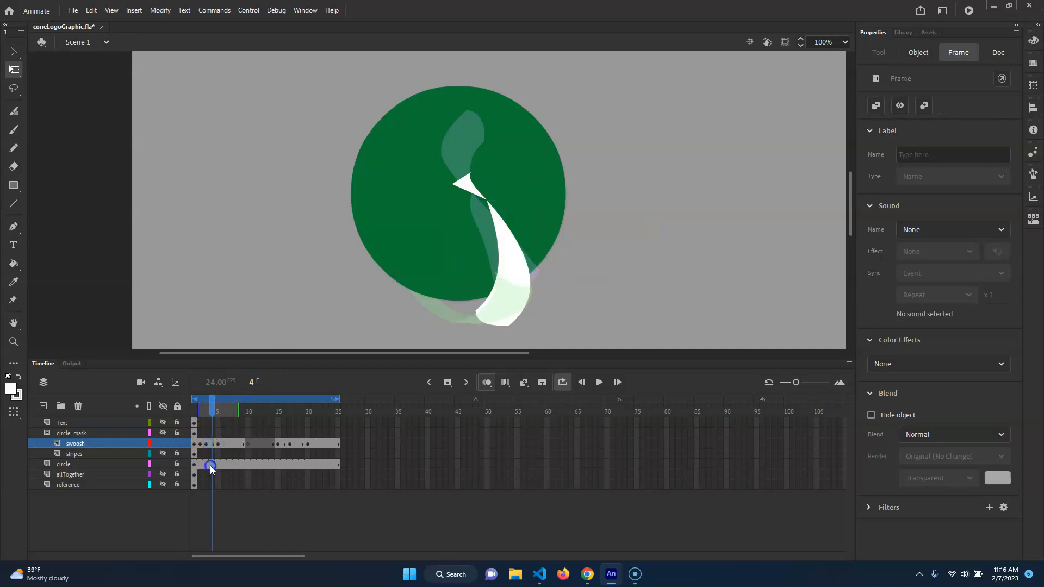
click(216, 444)
click(211, 444)
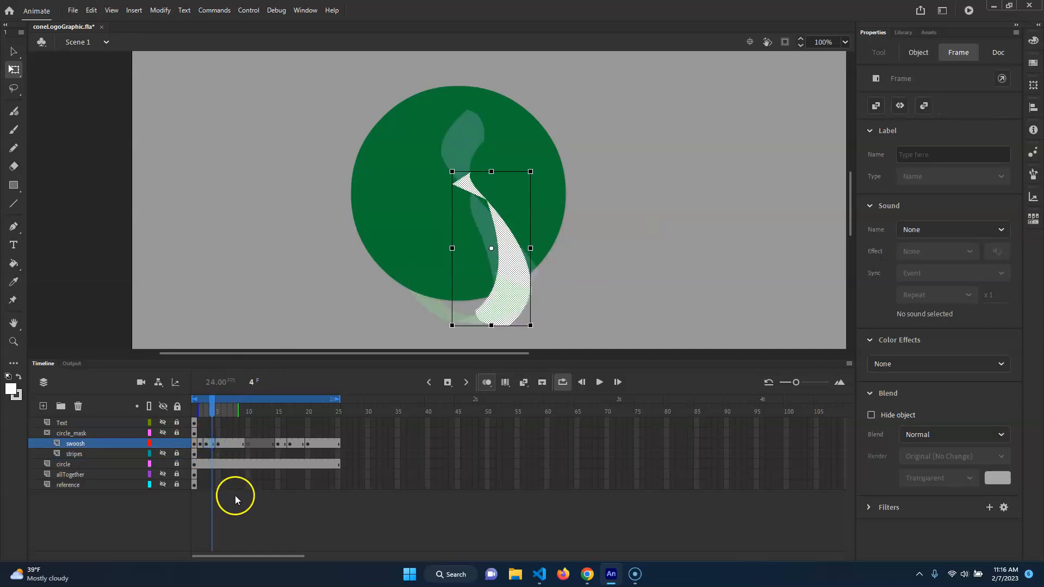
right_click(209, 443)
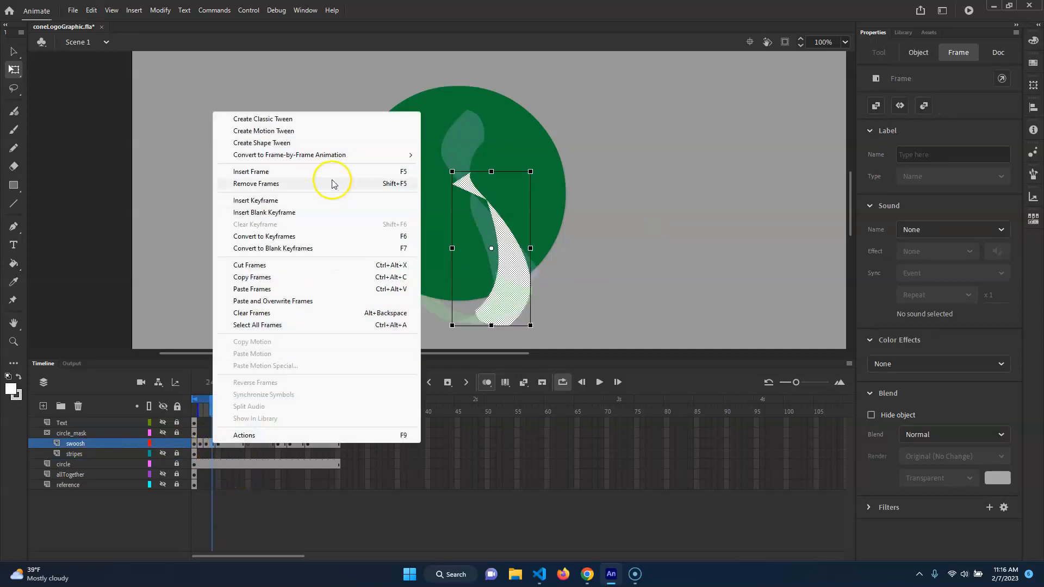
click(286, 201)
click(576, 250)
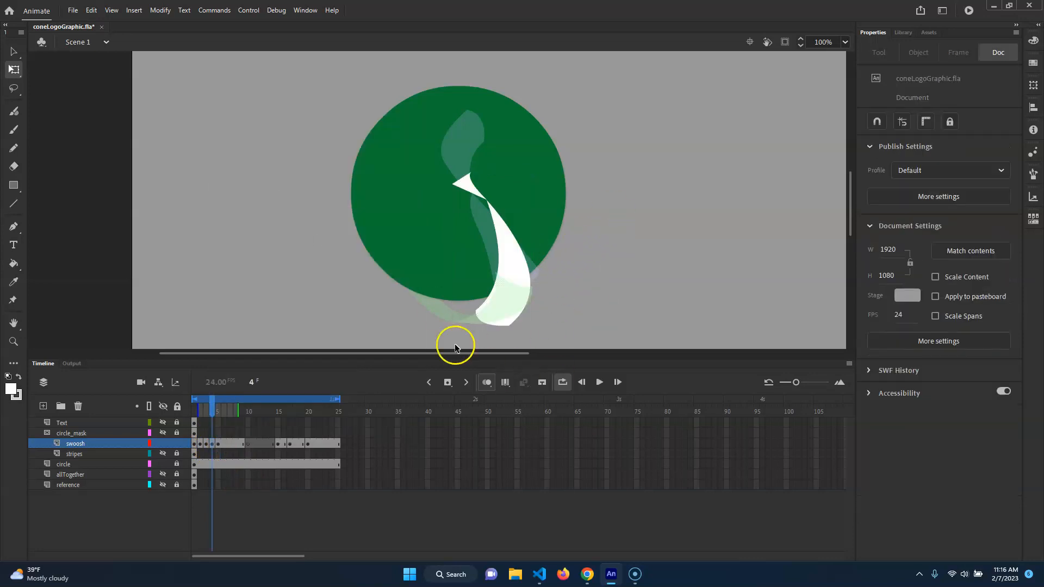
Delete the small upper swoosh piece in frame 4 and reshape the remaining white piece into a short crescent near the circle's lower edge.
click(464, 179)
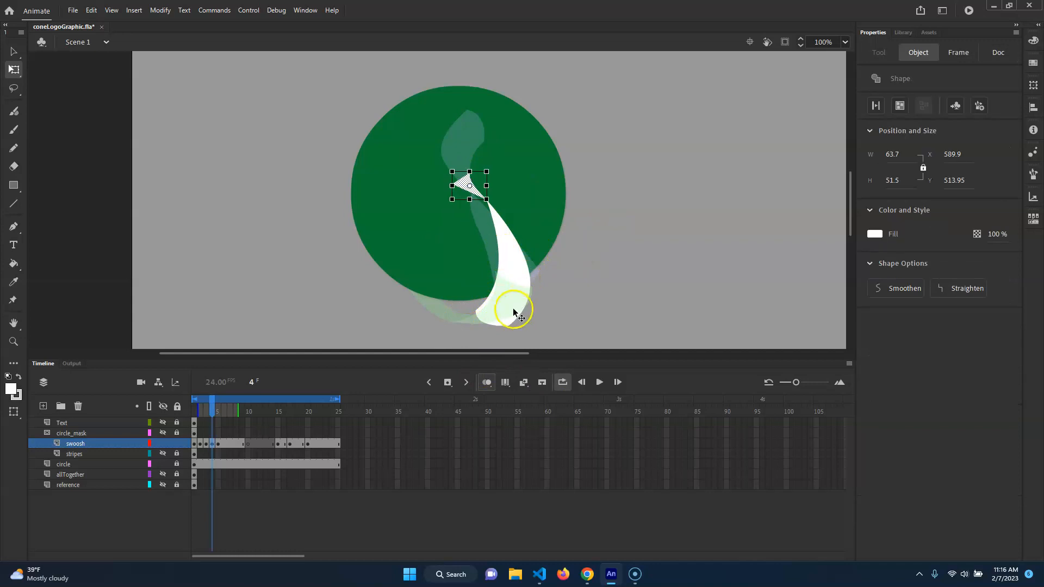
click(530, 288)
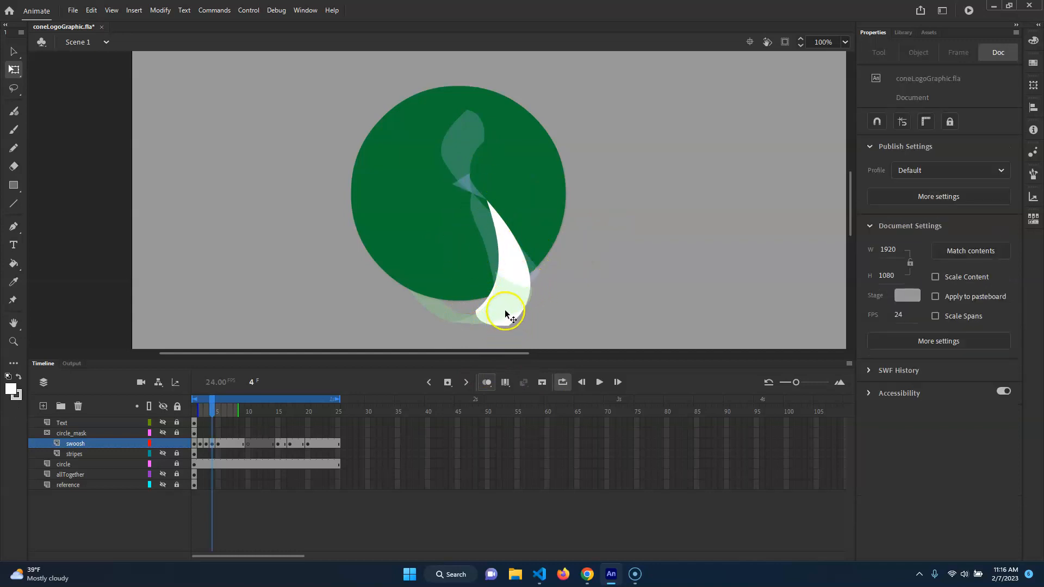
mouse_move(475, 308)
mouse_down()
mouse_move(448, 318)
mouse_move(530, 309)
mouse_move(443, 303)
mouse_move(555, 240)
mouse_move(531, 250)
mouse_move(491, 312)
mouse_move(535, 315)
mouse_move(479, 322)
mouse_move(490, 324)
mouse_move(435, 308)
mouse_move(477, 324)
mouse_move(441, 318)
mouse_move(494, 324)
mouse_move(482, 321)
mouse_move(505, 314)
mouse_move(457, 317)
mouse_up()
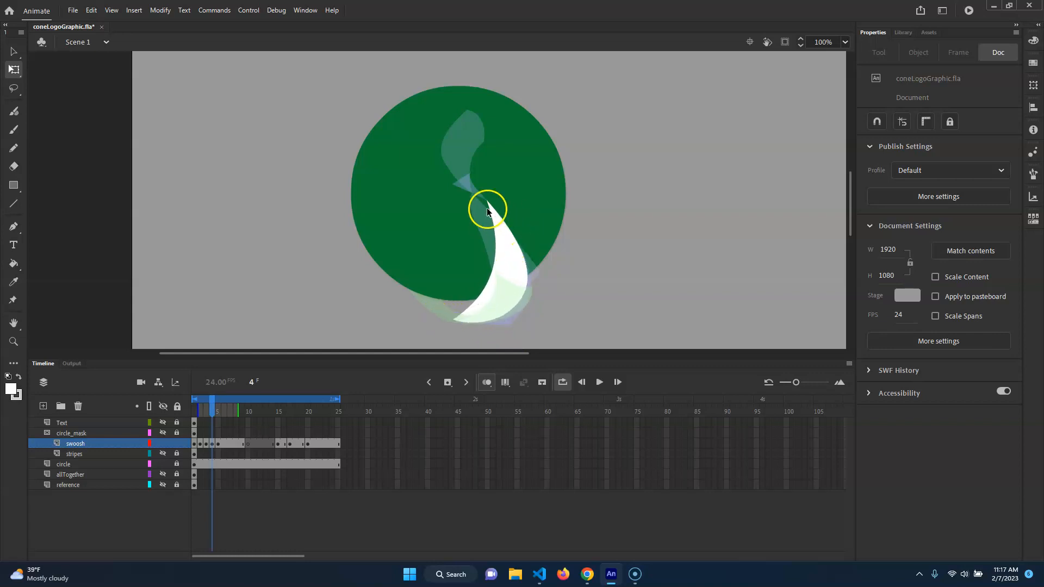
drag(488, 199, 524, 270)
drag(478, 297, 470, 320)
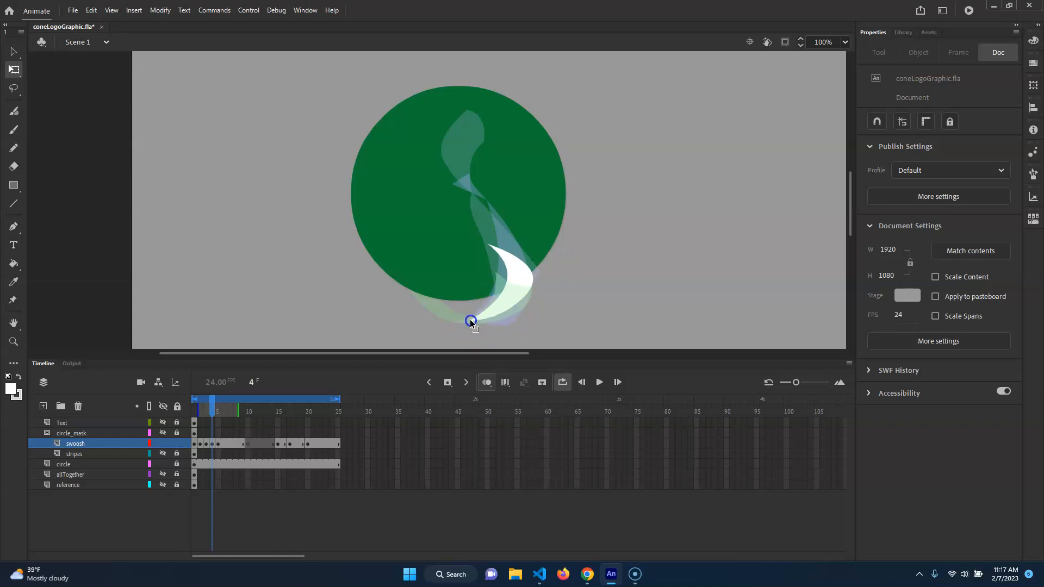
Outline a tail extending from the crescent's lower tip in frame 4 with straight lines and fill it light gray.
click(14, 203)
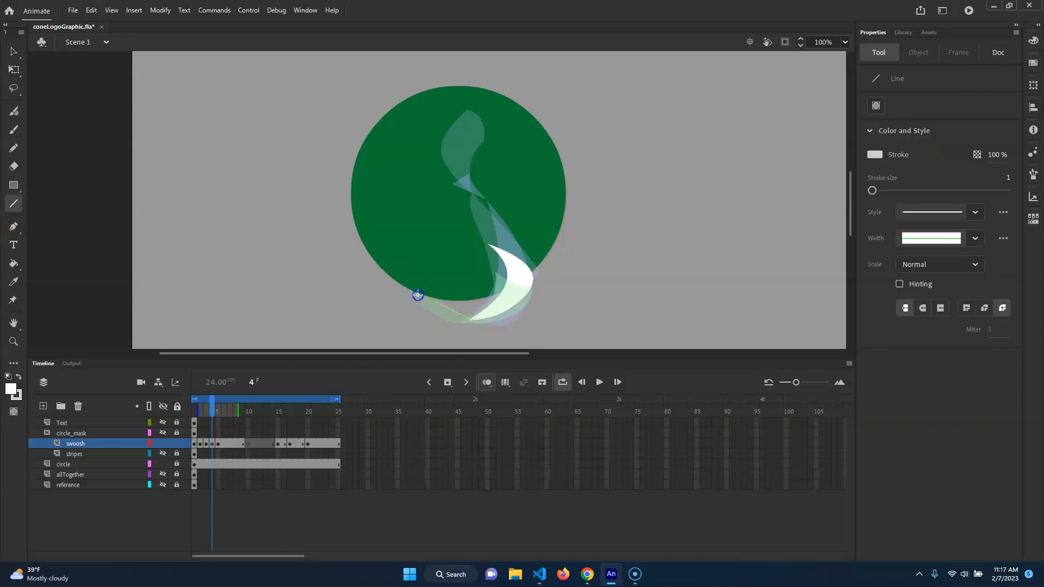
mouse_move(432, 303)
mouse_down()
mouse_move(466, 303)
mouse_move(437, 287)
mouse_move(412, 316)
mouse_up()
click(12, 265)
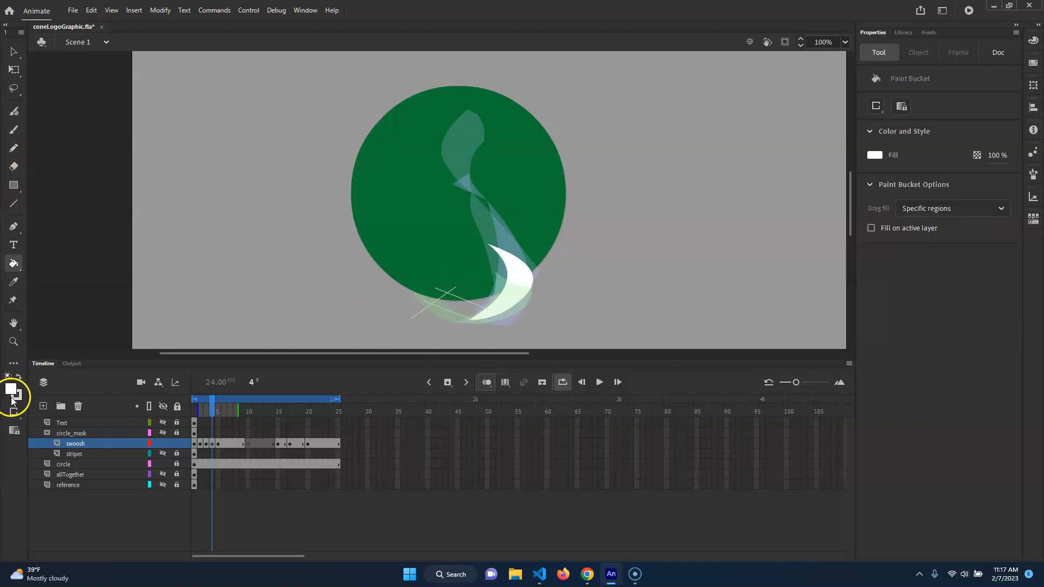
click(19, 379)
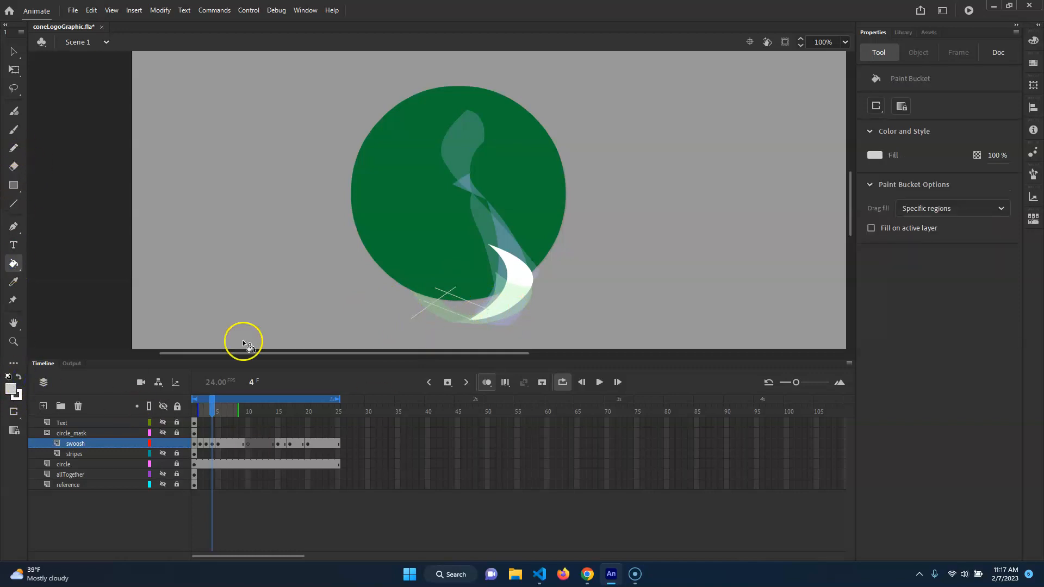
click(459, 313)
click(19, 376)
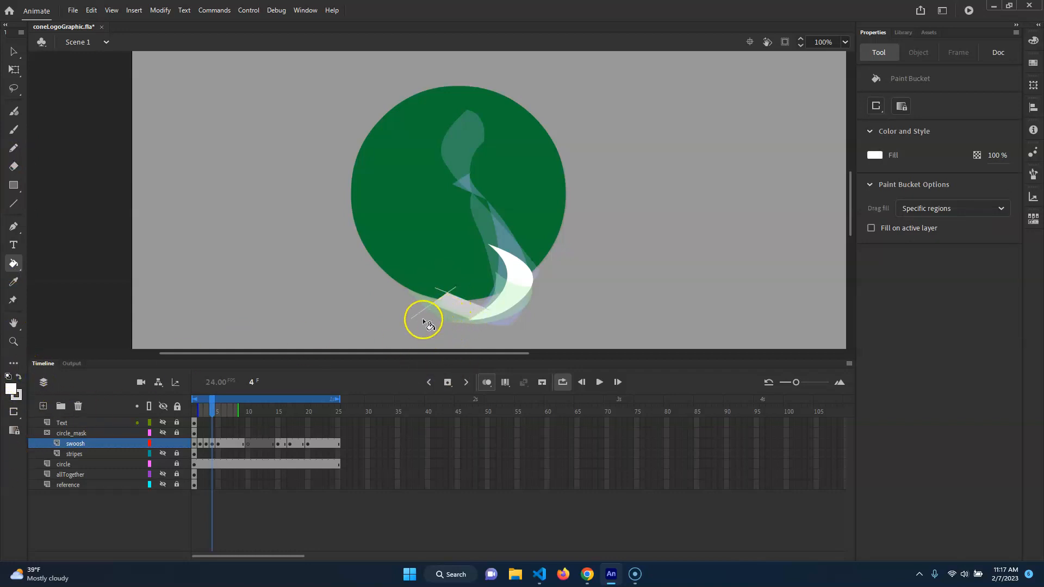
Delete the leftover construction lines around the gray tail in frame 4.
key(v)
click(442, 308)
key(Delete)
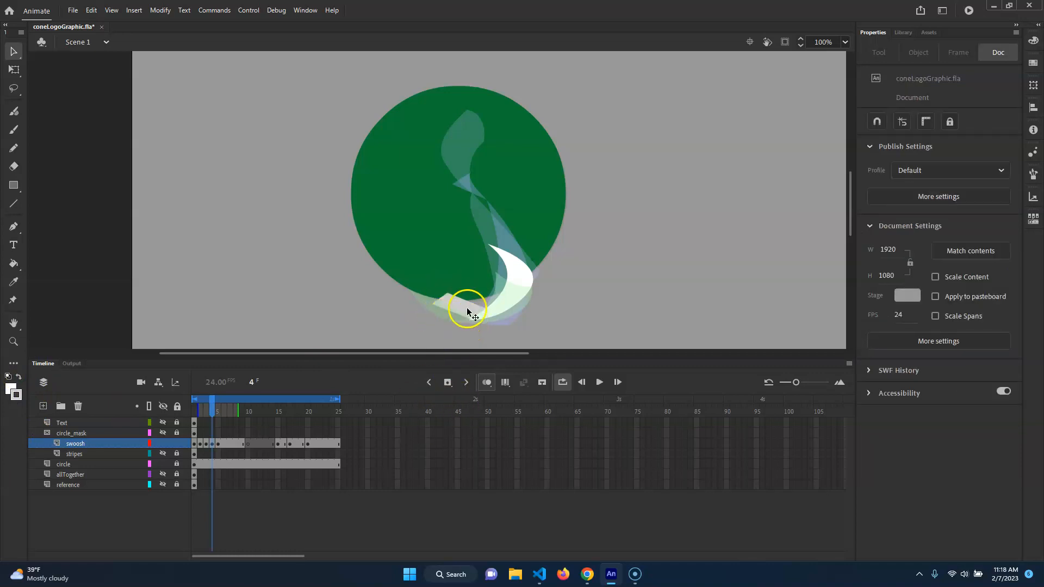
Curve the gray tail's edges and corners to follow the onion-skinned frame 5 tail, and raise the white crescent's upper tip in frame 4.
key(ctrl+=)
drag(515, 323, 516, 183)
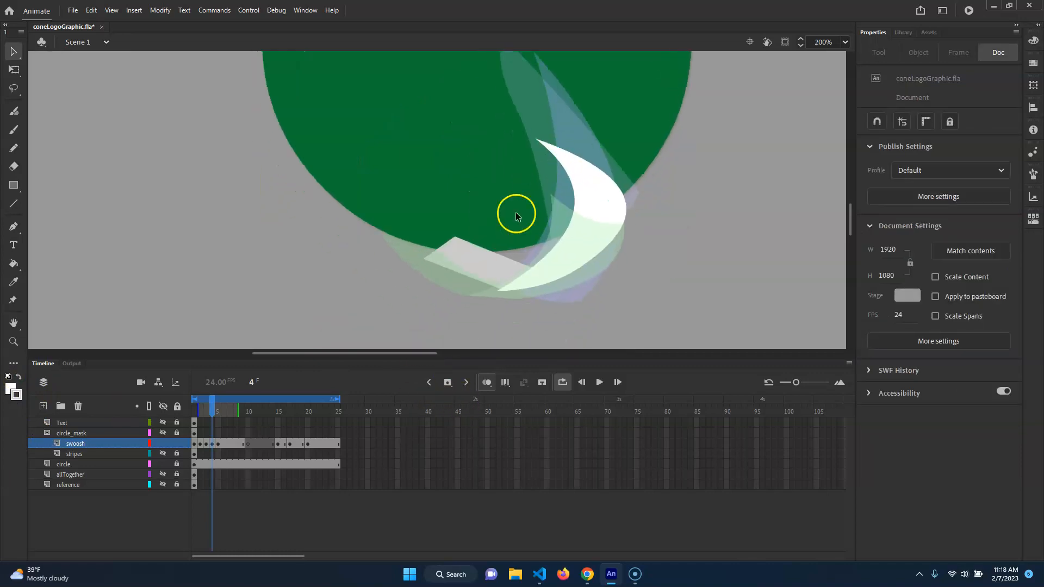
drag(497, 288, 497, 289)
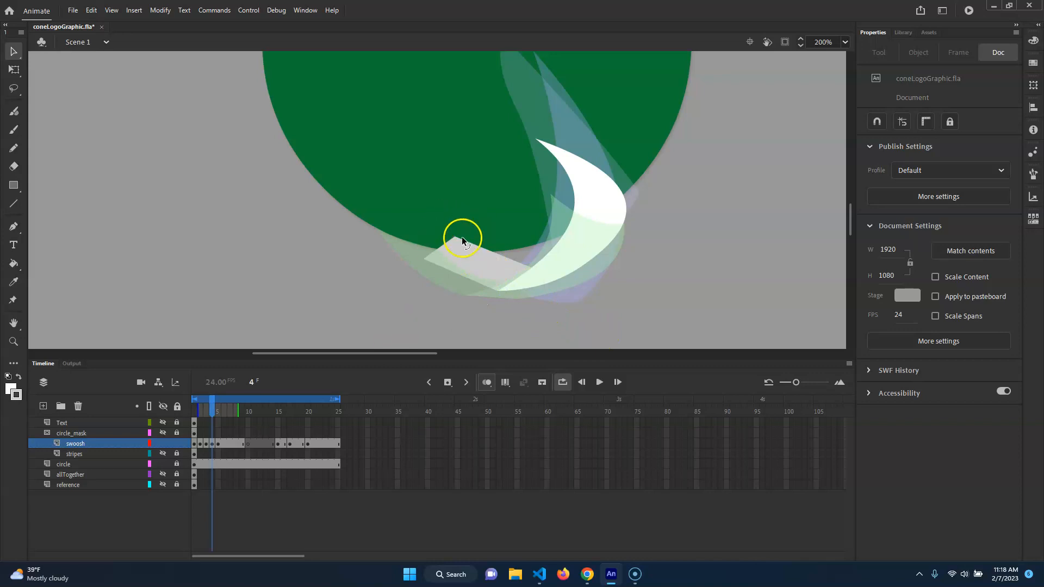
drag(504, 265, 502, 275)
drag(454, 239, 402, 261)
click(467, 288)
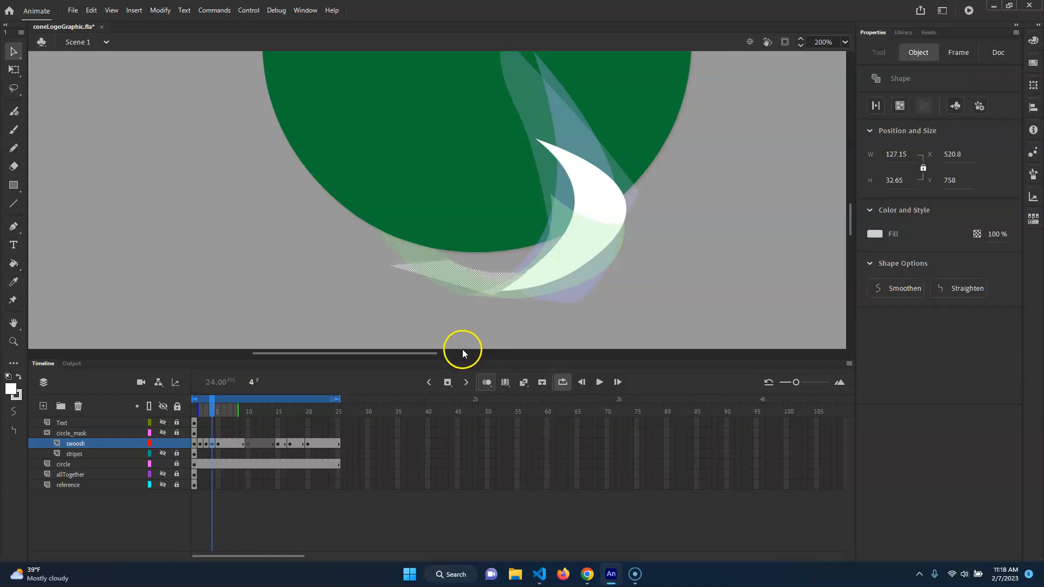
key(ctrl+z)
drag(464, 280, 464, 291)
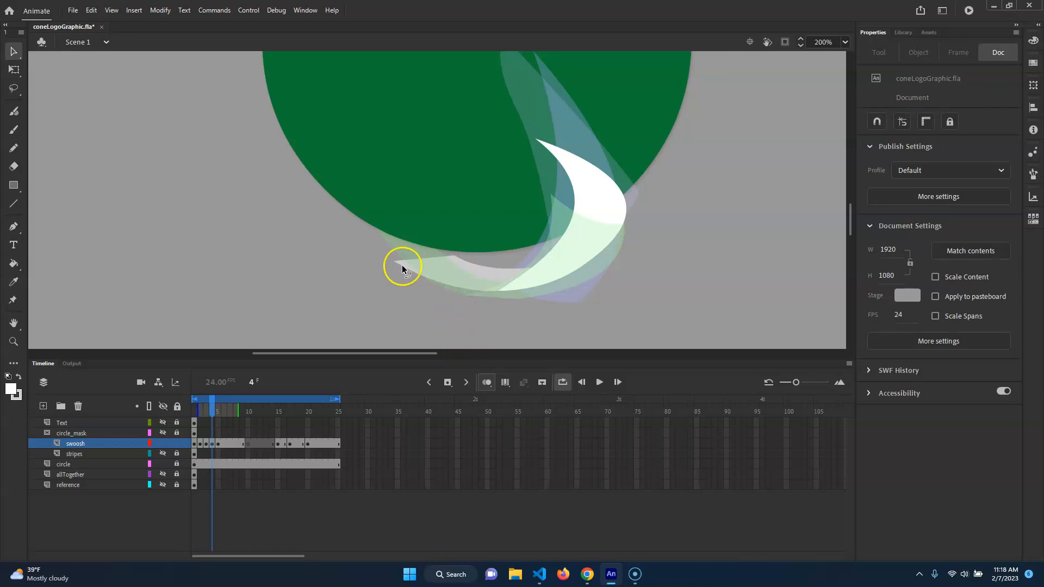
drag(395, 264, 405, 255)
drag(528, 268, 418, 251)
mouse_move(212, 410)
mouse_down()
mouse_move(229, 421)
mouse_move(213, 422)
mouse_up()
drag(535, 141, 534, 102)
Play the swoosh animation from frame 1 and scrub through its opening frames to check the motion.
drag(213, 390, 122, 391)
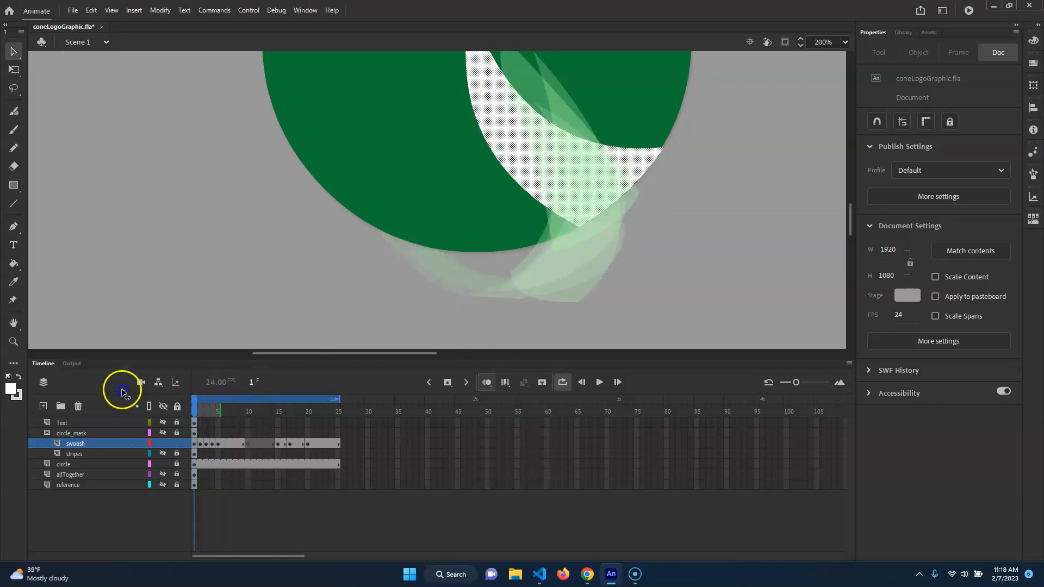
key(ctrl+minus)
drag(676, 184, 655, 259)
click(599, 382)
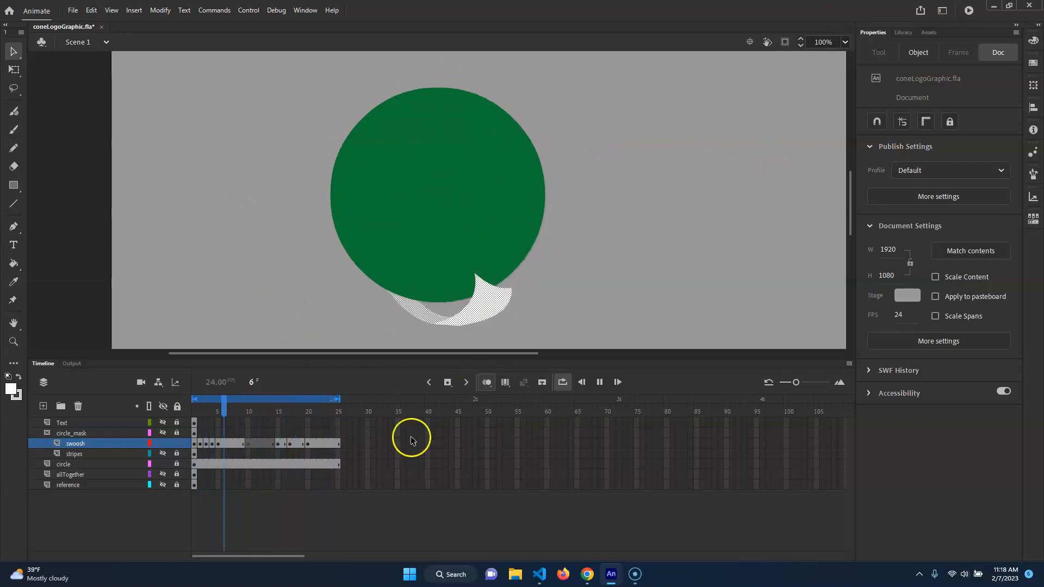
click(599, 384)
click(205, 408)
drag(203, 407, 223, 401)
Insert a keyframe at frame 6 of the swoosh layer and clear the shape selection.
click(219, 445)
click(224, 442)
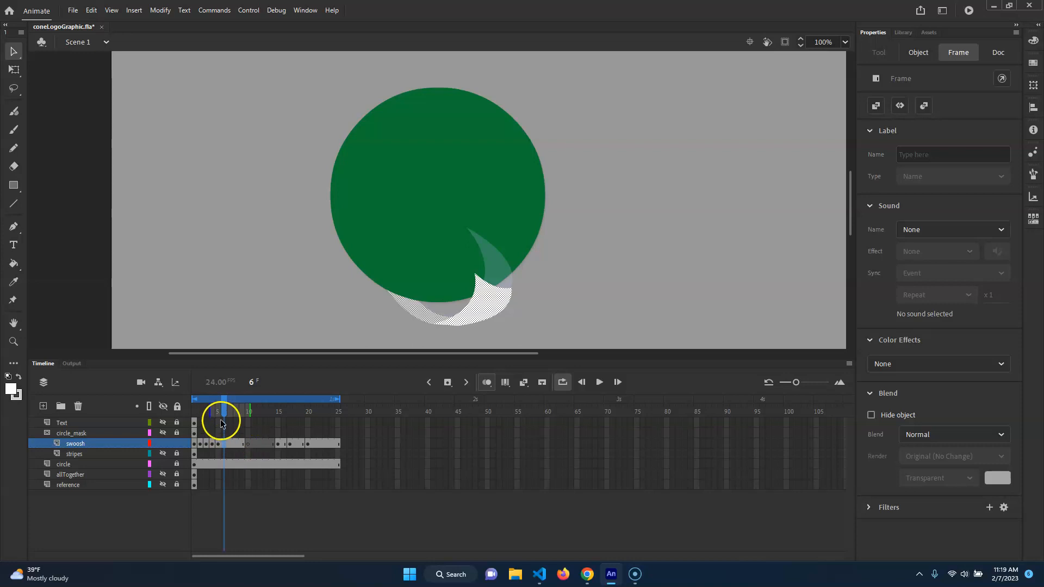
mouse_move(222, 412)
mouse_down()
mouse_move(206, 411)
mouse_move(226, 413)
mouse_up()
click(222, 443)
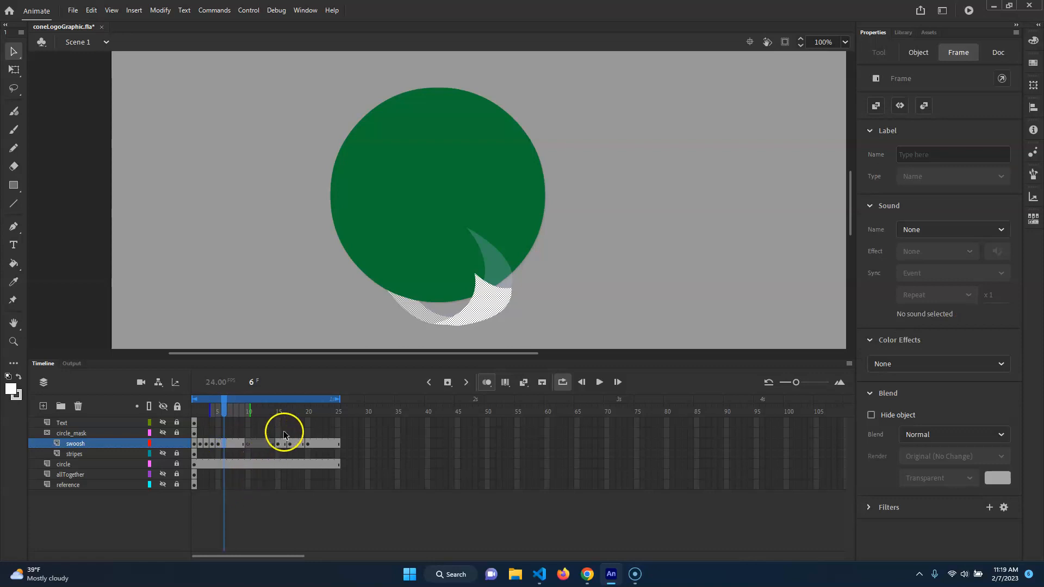
click(396, 339)
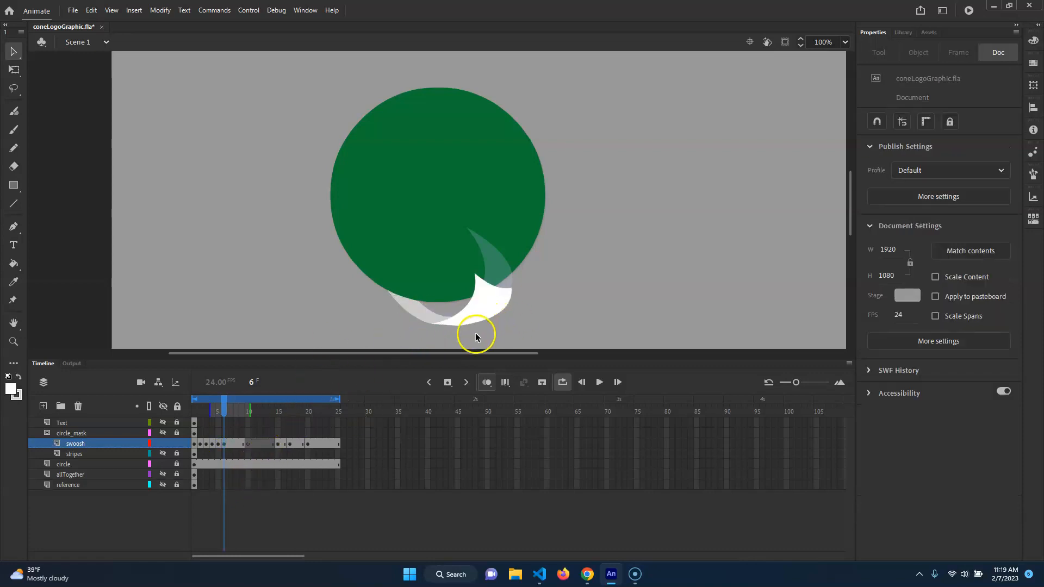
Move the whole frame 6 swoosh left and rotate it clockwise so its gray tail follows the circle's lower-left edge.
click(481, 311)
drag(356, 342, 531, 244)
mouse_move(461, 318)
mouse_down()
mouse_move(455, 296)
mouse_move(443, 305)
mouse_up()
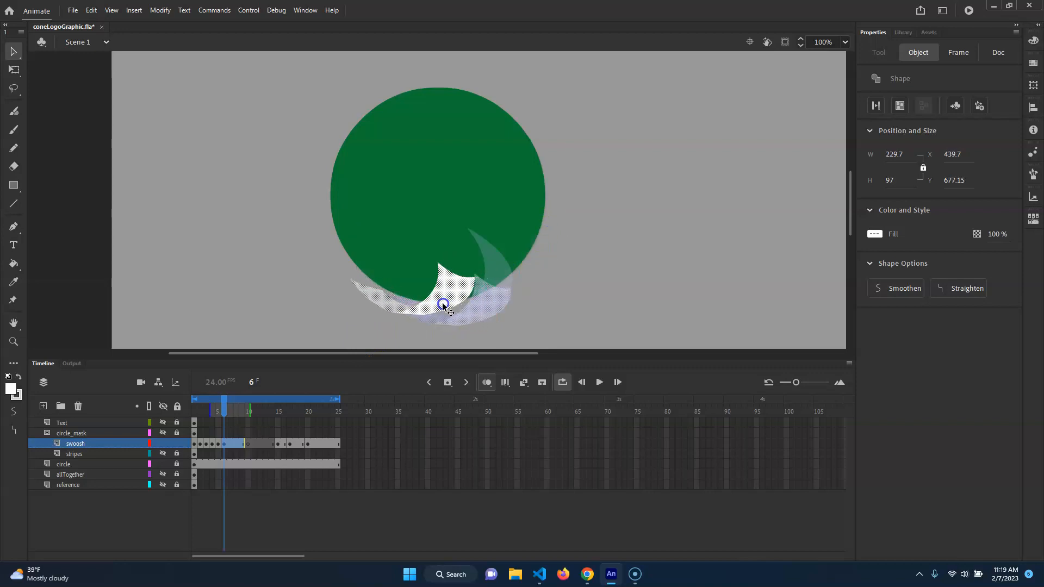
key(q)
drag(477, 271, 472, 324)
drag(404, 330, 425, 311)
drag(483, 329, 482, 341)
click(526, 298)
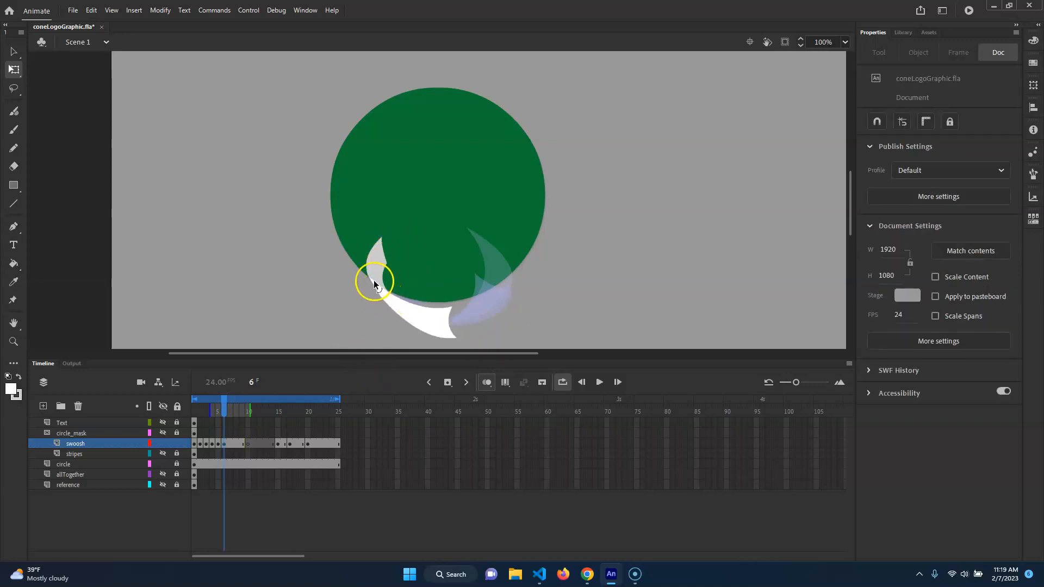
Lengthen the gray tail in frame 6 down along the curve and slim the white piece into a thin sliver beneath the circle.
key(ctrl+equal)
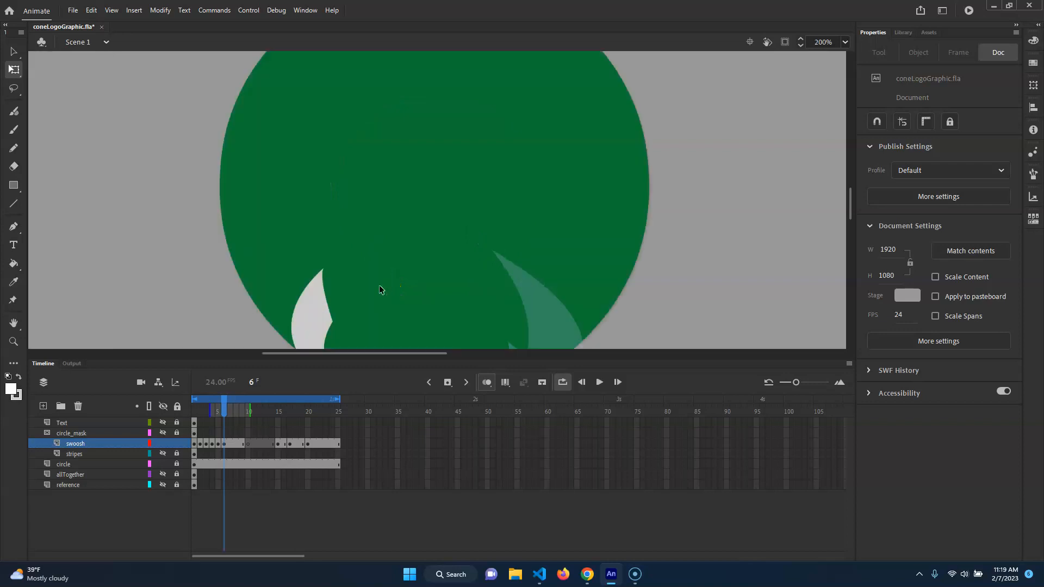
drag(471, 250, 536, 115)
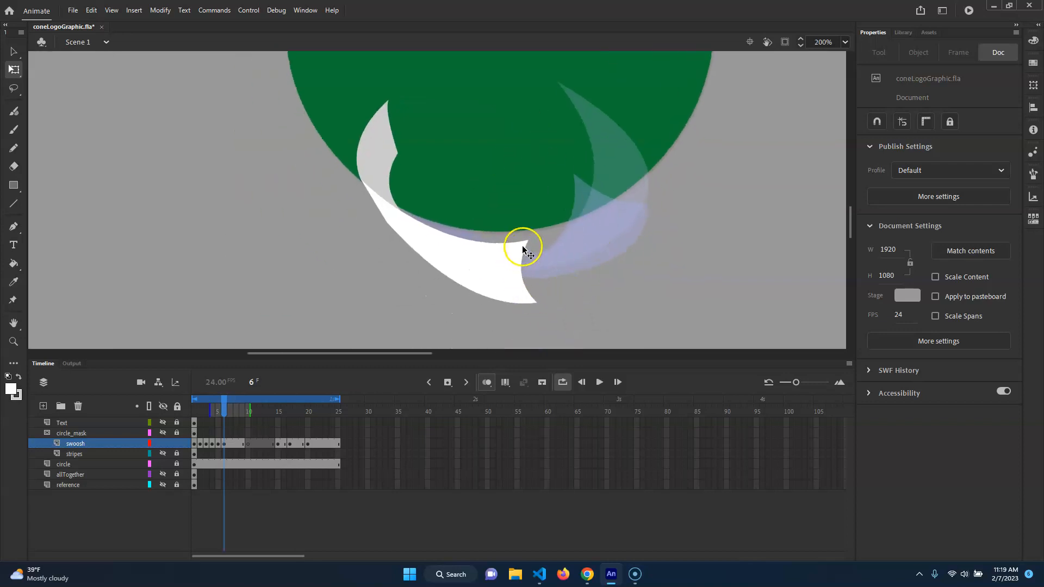
drag(524, 241, 465, 259)
drag(400, 210, 442, 255)
drag(366, 184, 402, 239)
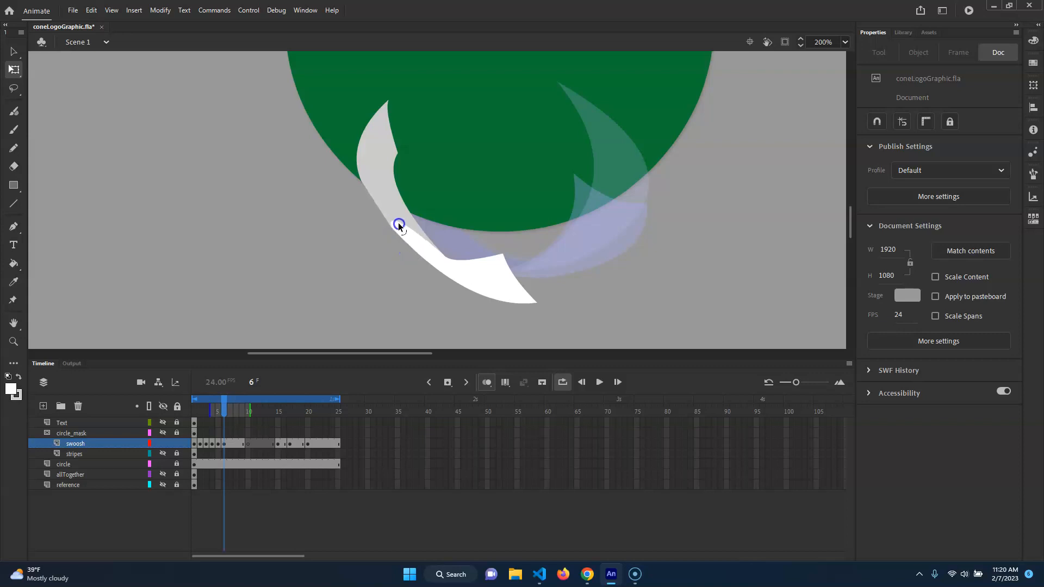
drag(441, 253, 502, 267)
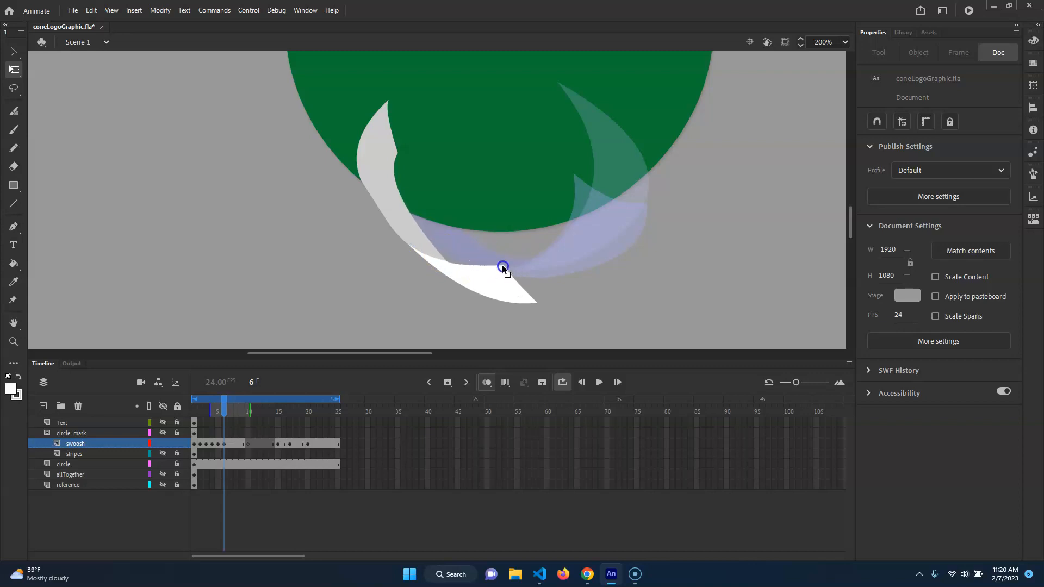
drag(549, 308, 478, 279)
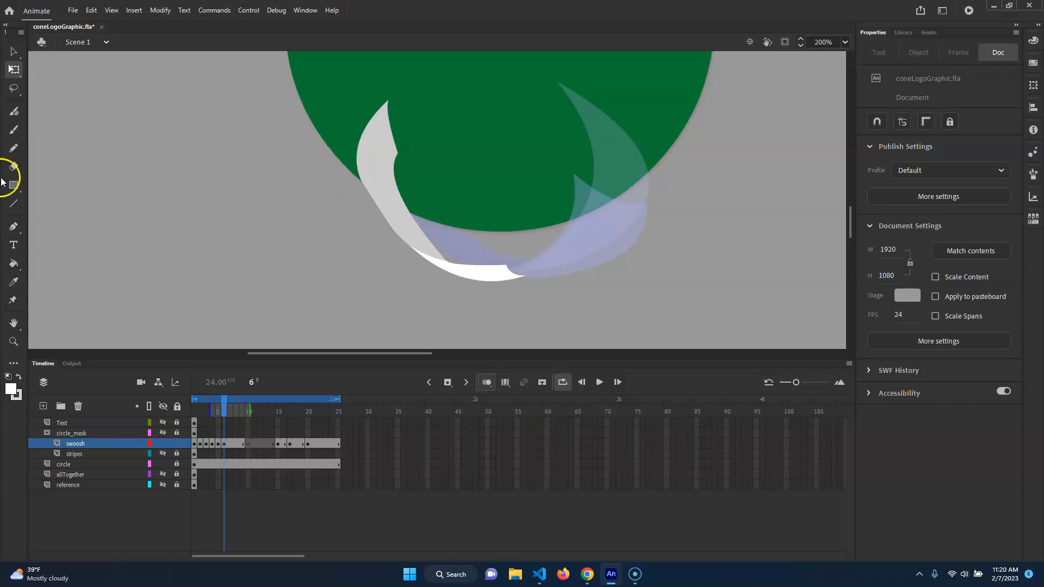
Draw a straight line across the frame 6 gray tail along the circle's lower-left edge with the Line tool.
click(12, 204)
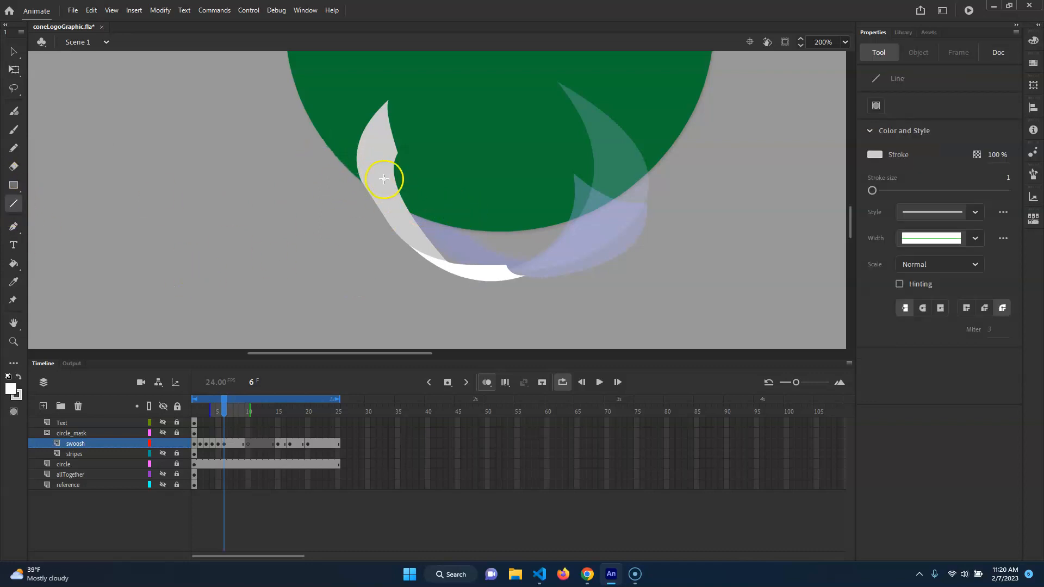
click(19, 376)
drag(345, 175, 439, 225)
Delete the part of the frame 6 gray tail that overlaps the circle, along with the leftover cutting line pieces.
key(v)
click(391, 142)
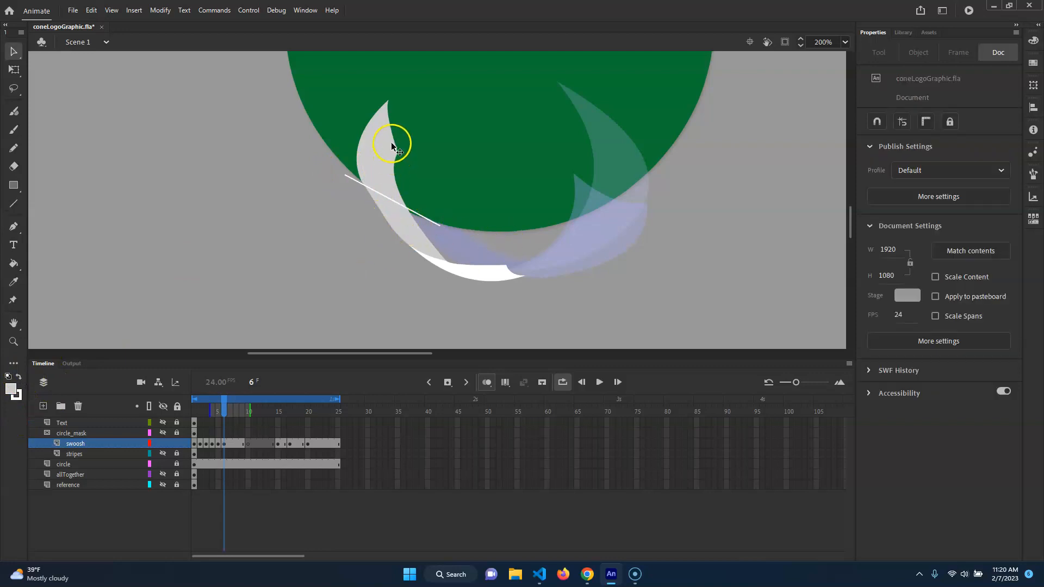
key(Delete)
click(429, 223)
key(Delete)
click(430, 224)
key(Delete)
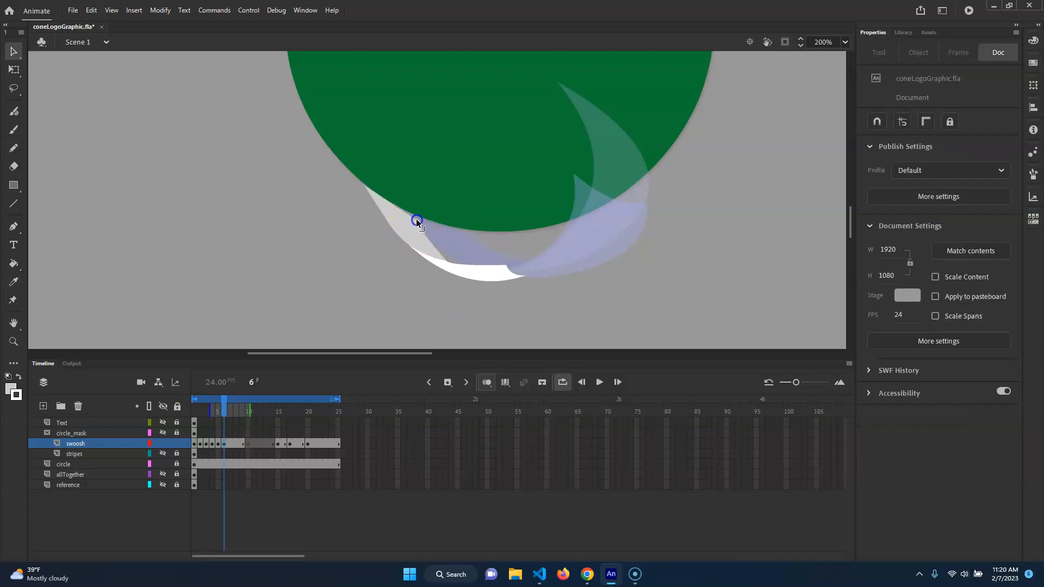
Pull the frame 6 tail's upper corner out along the circle's edge and stretch the white sliver's tip farther right.
drag(366, 186, 362, 181)
drag(507, 266, 564, 276)
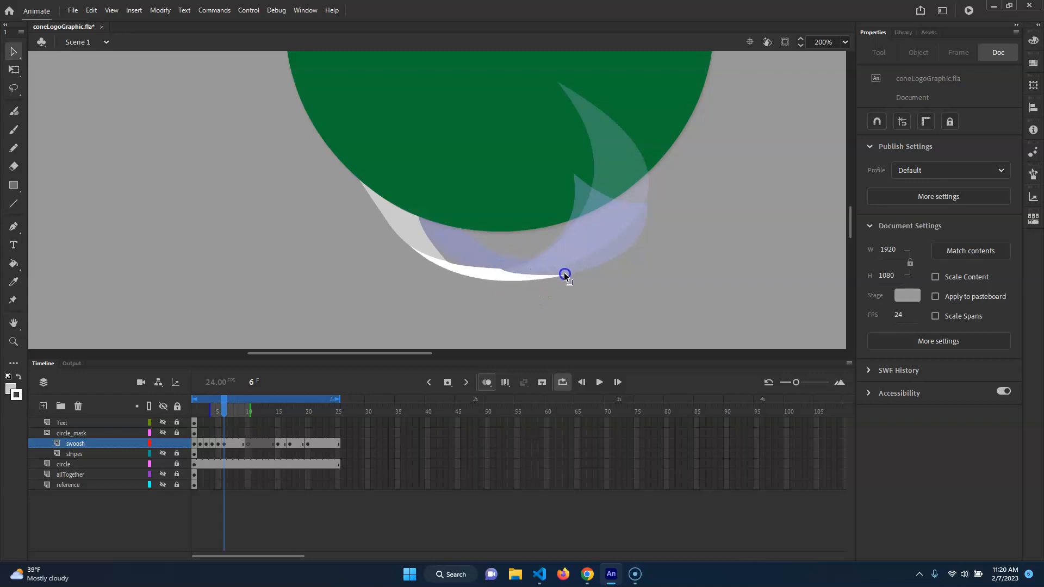
Insert a keyframe at frame 7 of the swoosh layer and delete its white sliver.
drag(227, 411, 229, 411)
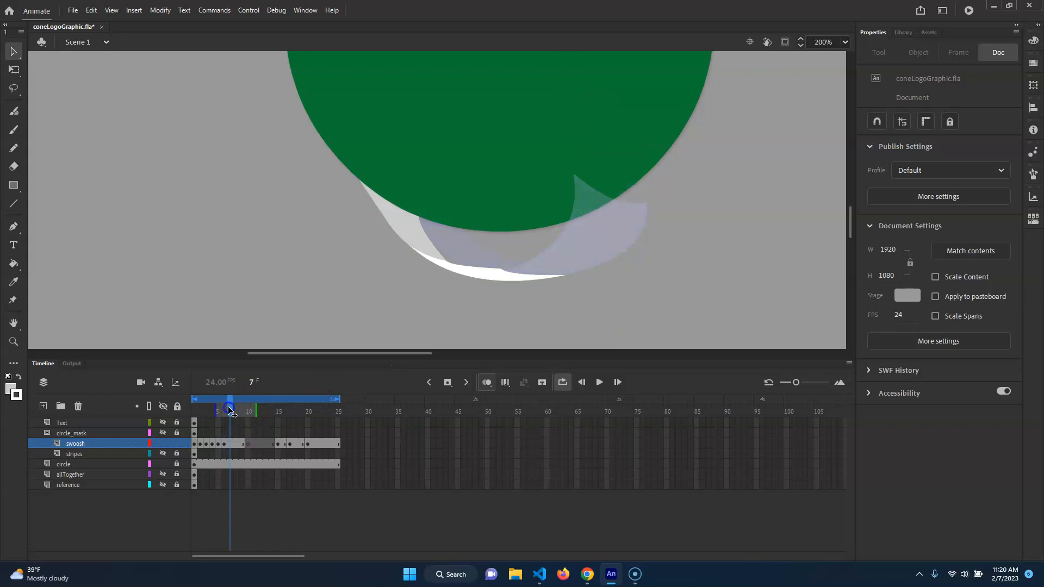
click(229, 444)
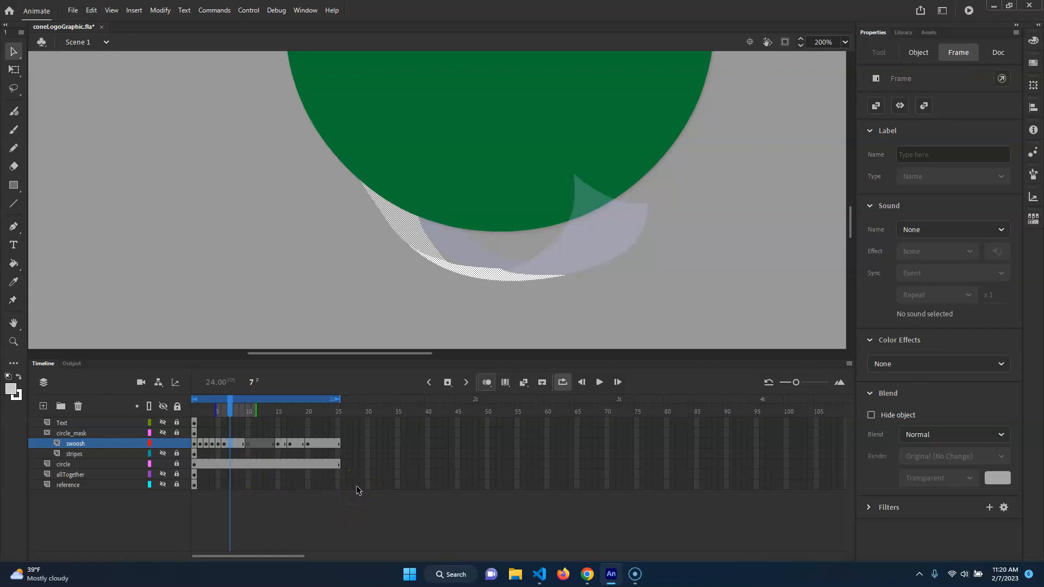
key(F6)
click(475, 291)
click(485, 275)
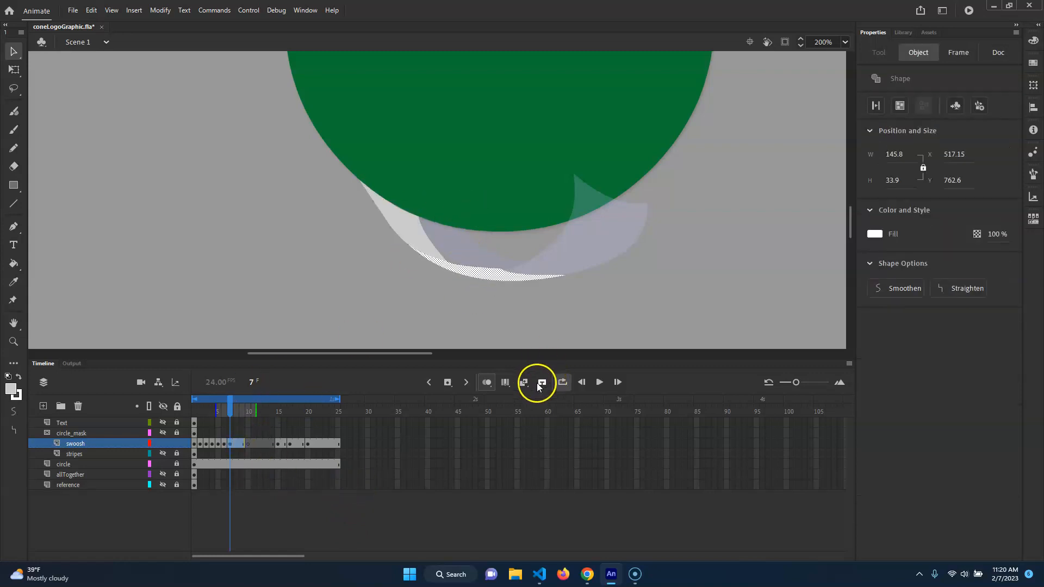
click(409, 261)
Reshape the lower edge of the frame 7 gray tail and delete its lower part, keeping the piece against the circle.
drag(417, 250, 402, 247)
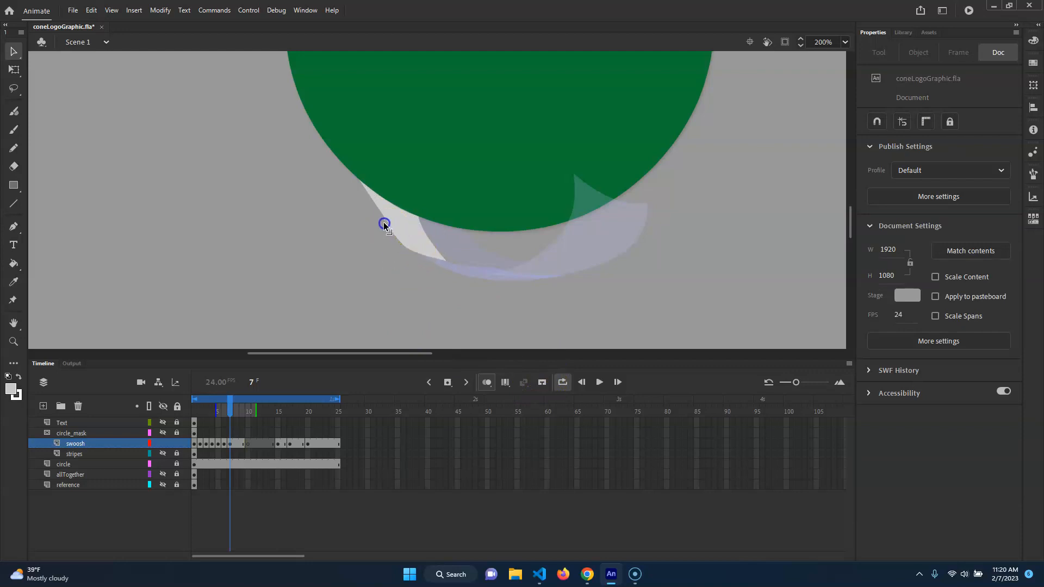
drag(342, 283, 482, 227)
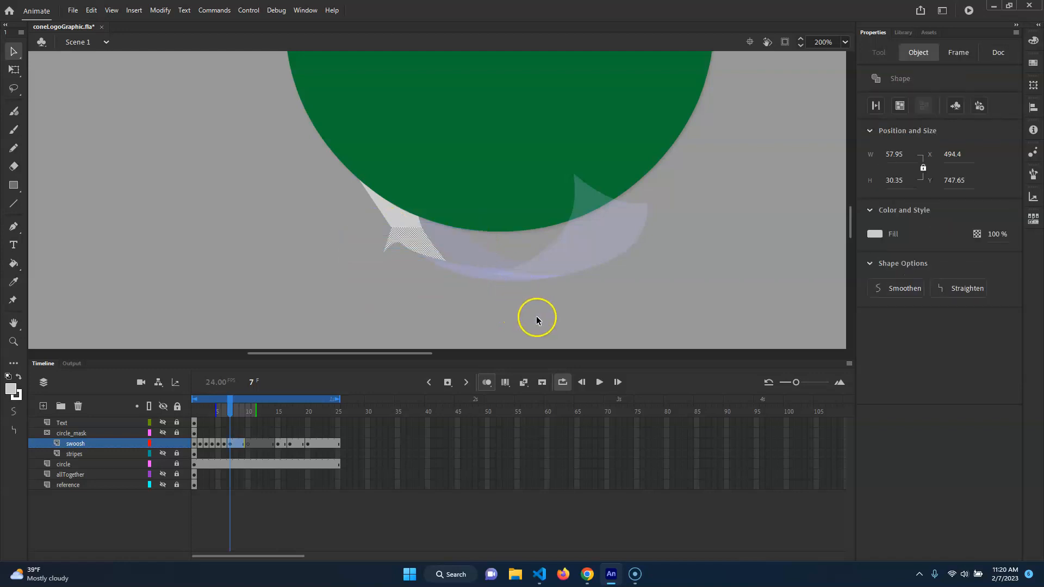
key(Delete)
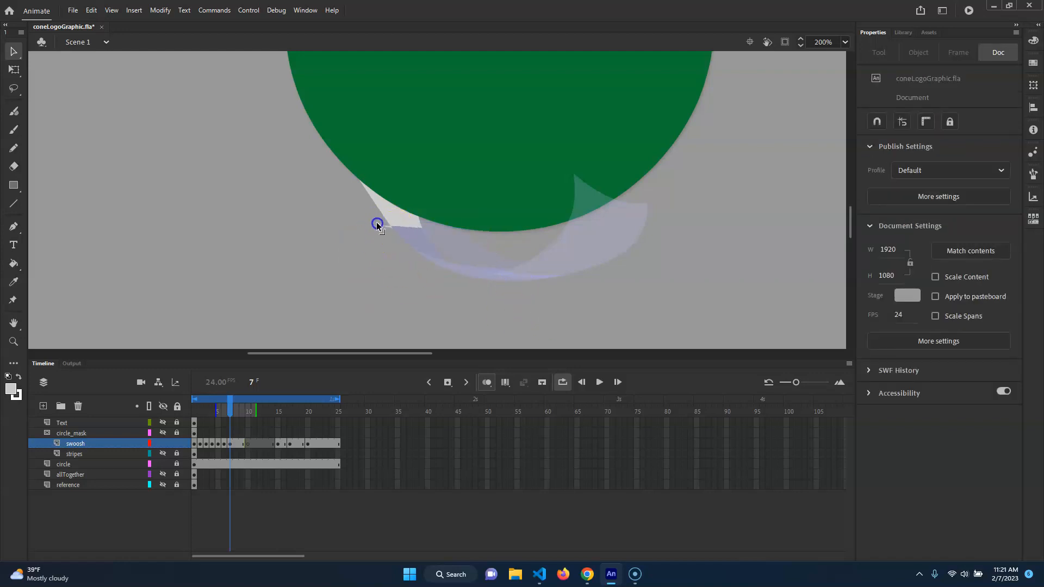
drag(367, 238, 452, 225)
key(Delete)
Shape the remaining frame 7 gray piece into a small curved wedge against the circle's lower-left edge.
drag(368, 224, 368, 208)
click(391, 204)
click(398, 178)
drag(360, 188, 360, 201)
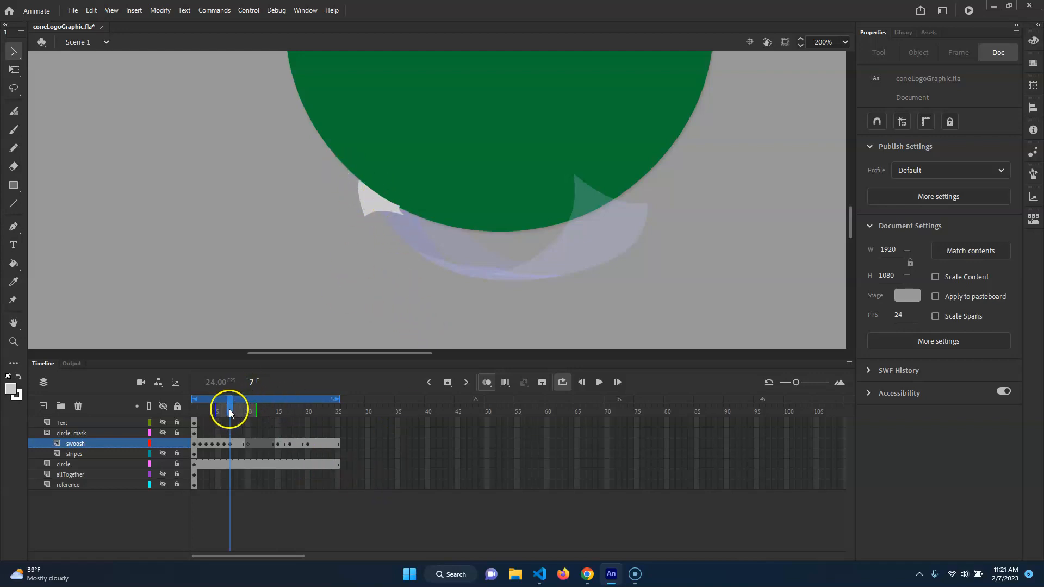
Insert a blank keyframe at frame 8 of the swoosh layer.
drag(230, 412, 238, 413)
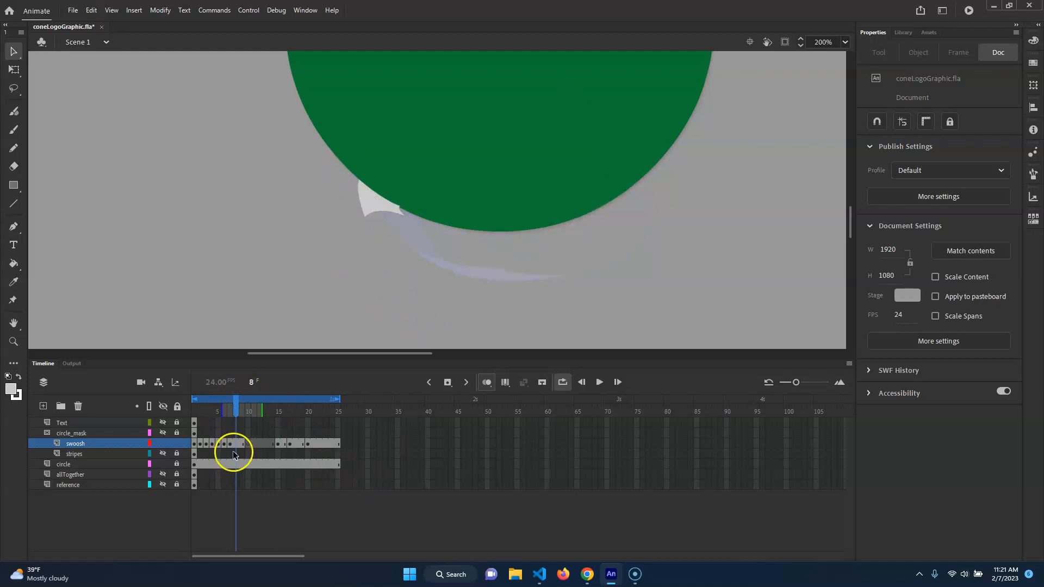
click(234, 444)
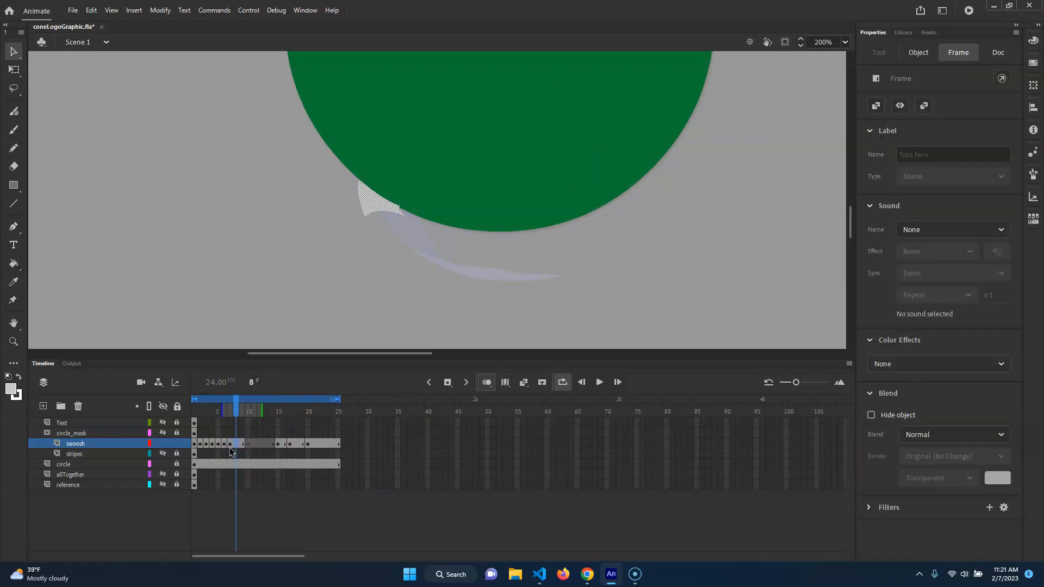
right_click(236, 446)
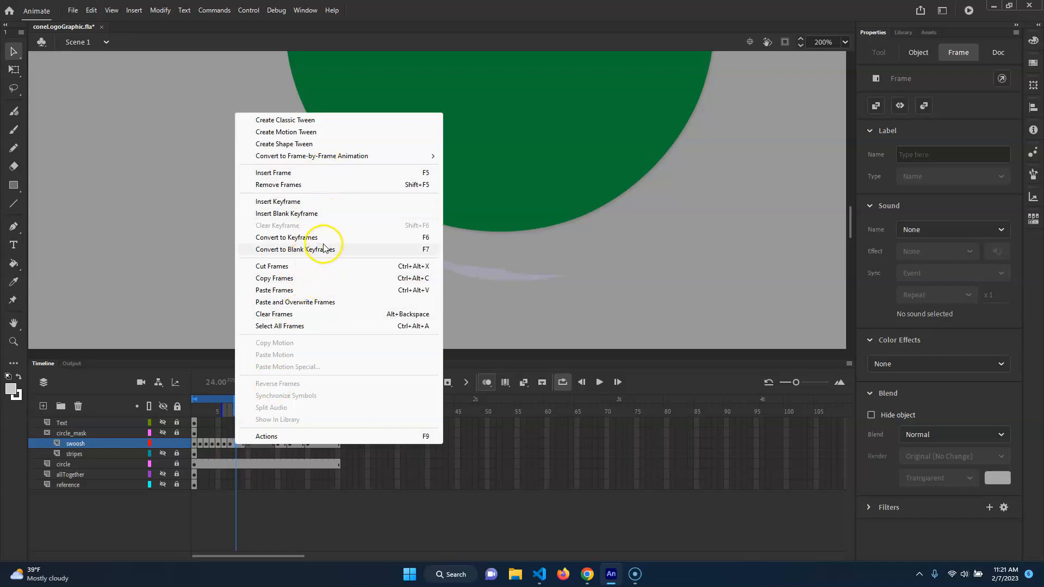
click(324, 213)
Play the animation from frame 1 with the whole circle in view to check the swoosh's exit.
drag(222, 415, 194, 414)
key(ctrl+minus)
key(ctrl+minus)
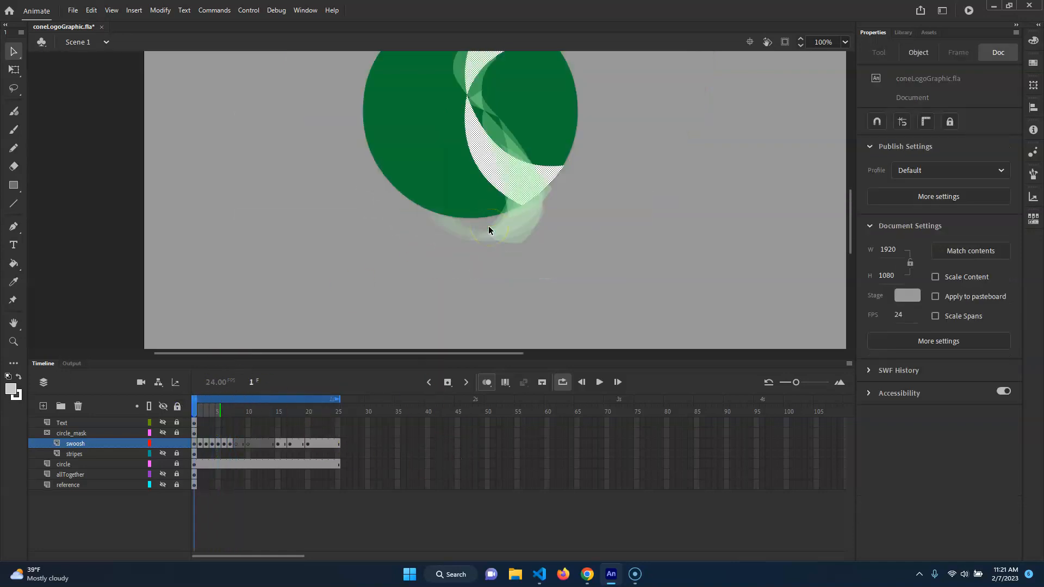
click(598, 382)
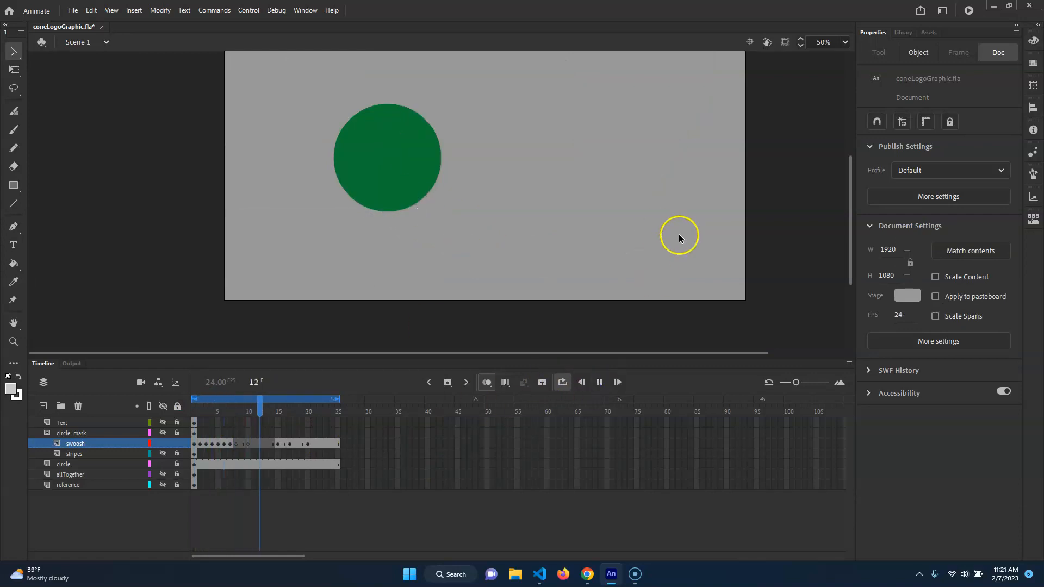